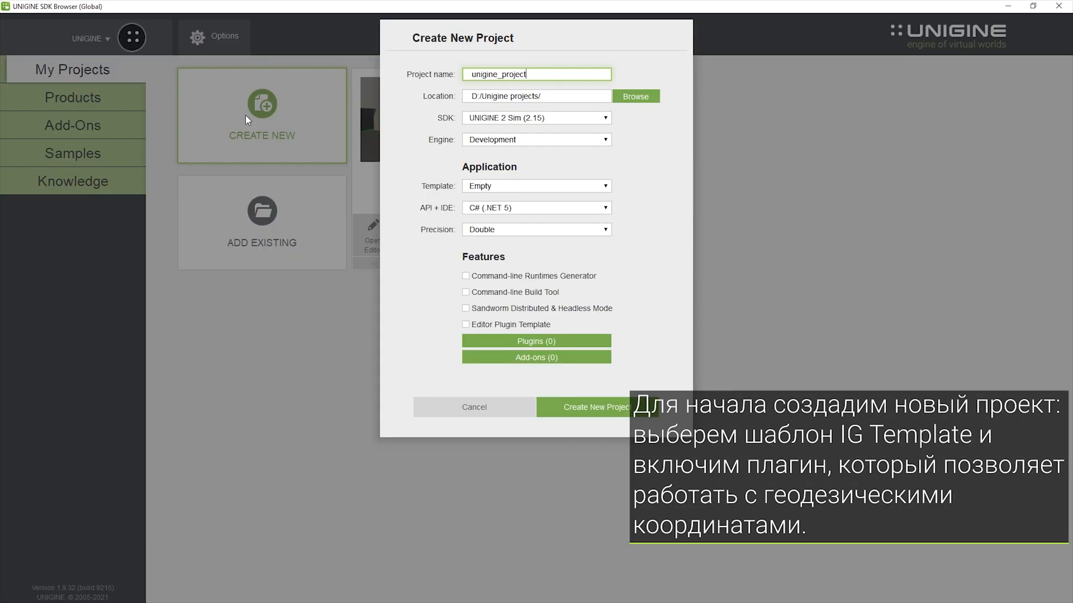
Set the new project's template to IG and enable the Geodetics plugin
left_click(508, 186)
left_click(510, 214)
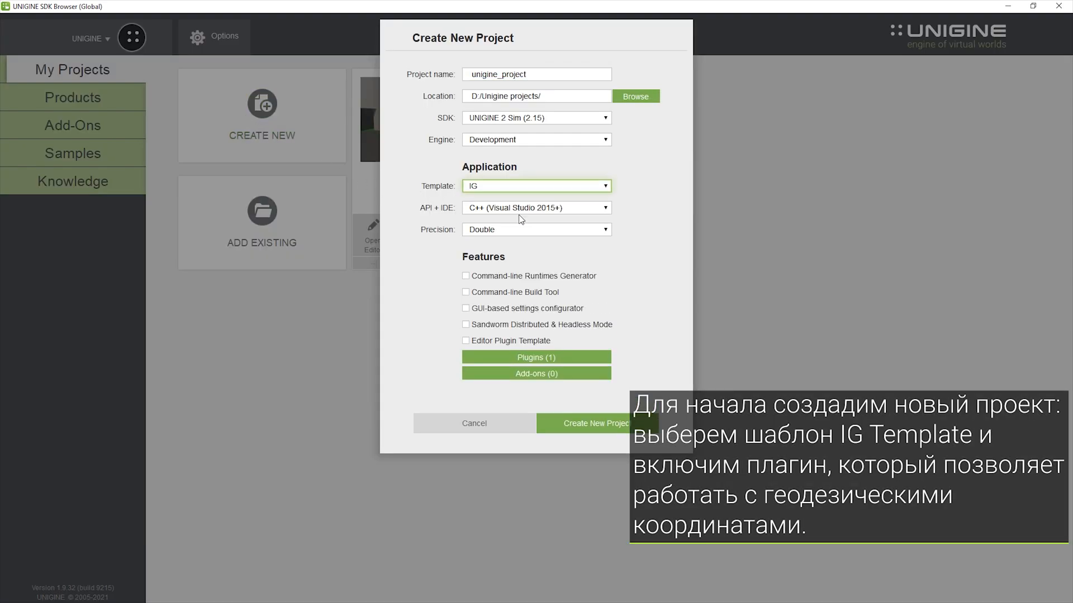
left_click(547, 357)
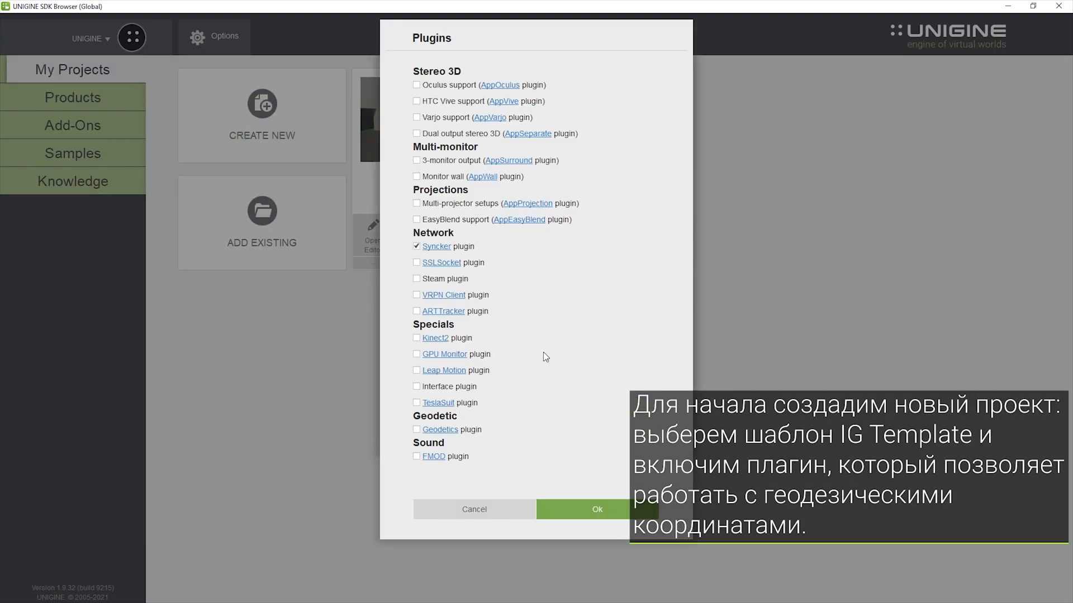
left_click(416, 429)
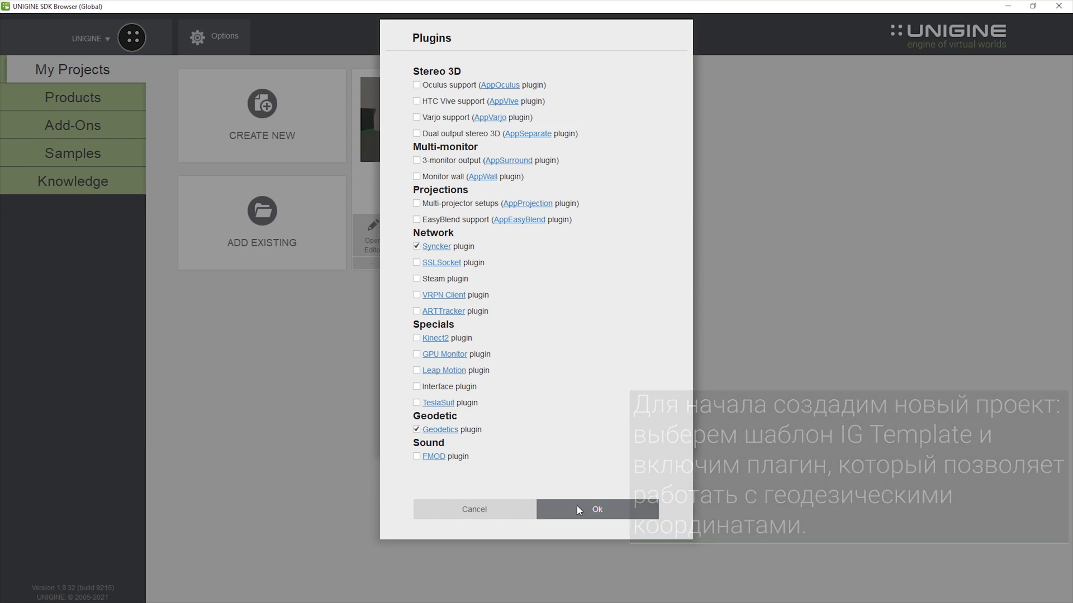
left_click(577, 505)
Include the Georeferenced Terrain Generation 2.15 add-on and create the project unigine_project
left_click(541, 374)
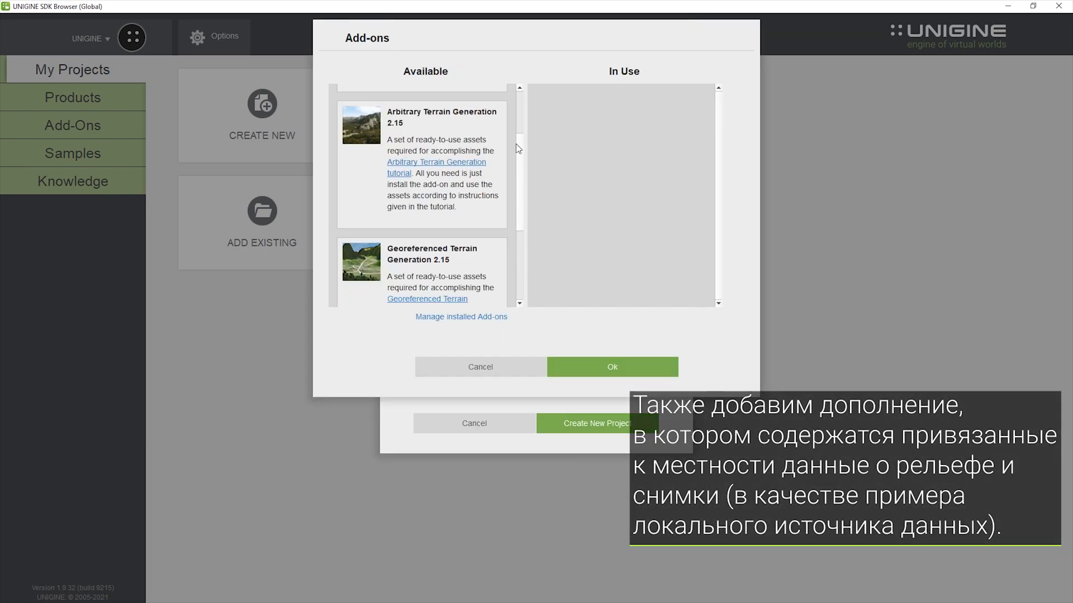
scroll(517, 147, "down", 3)
left_click_drag(394, 237, 594, 176)
left_click(592, 367)
left_click(585, 422)
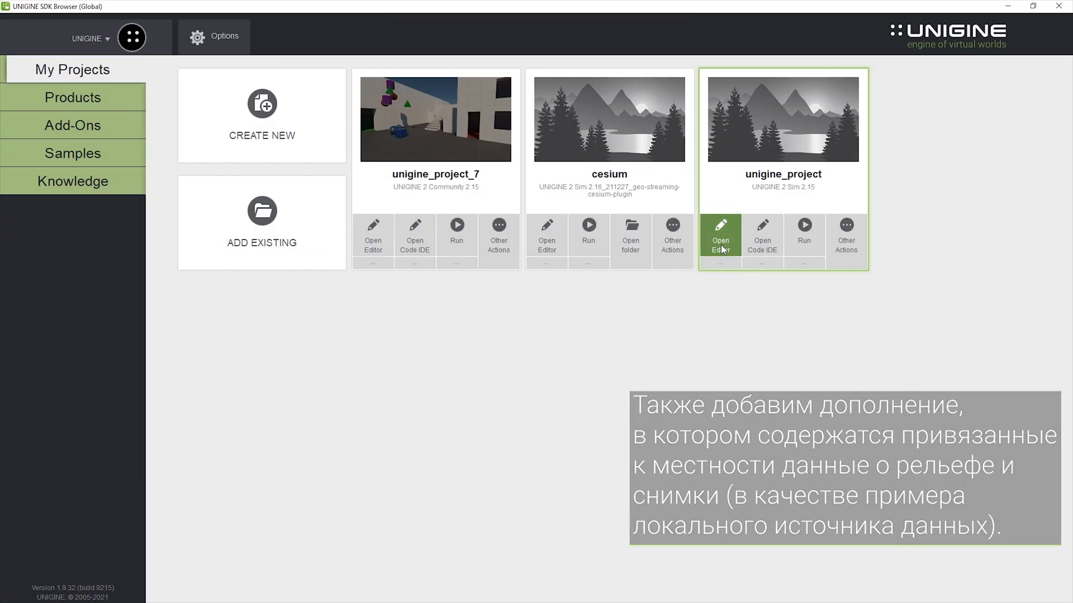
Open unigine_project in UnigineEditor and create a Sandworm project named New project with the EPSG : 4326 coordinate system
left_click(720, 245)
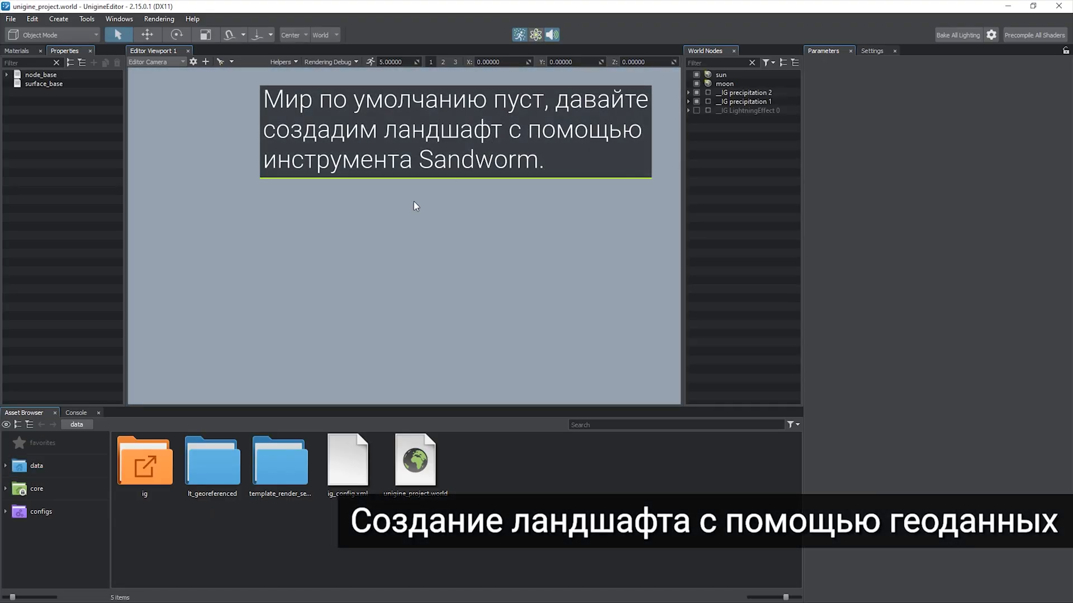
left_click(93, 20)
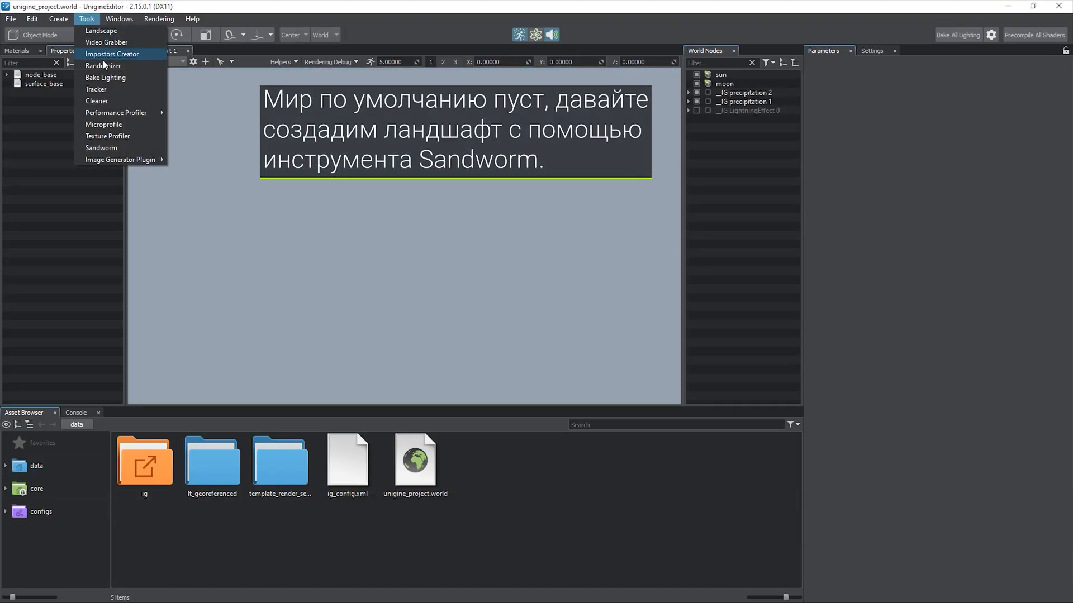
left_click(128, 146)
left_click(496, 295)
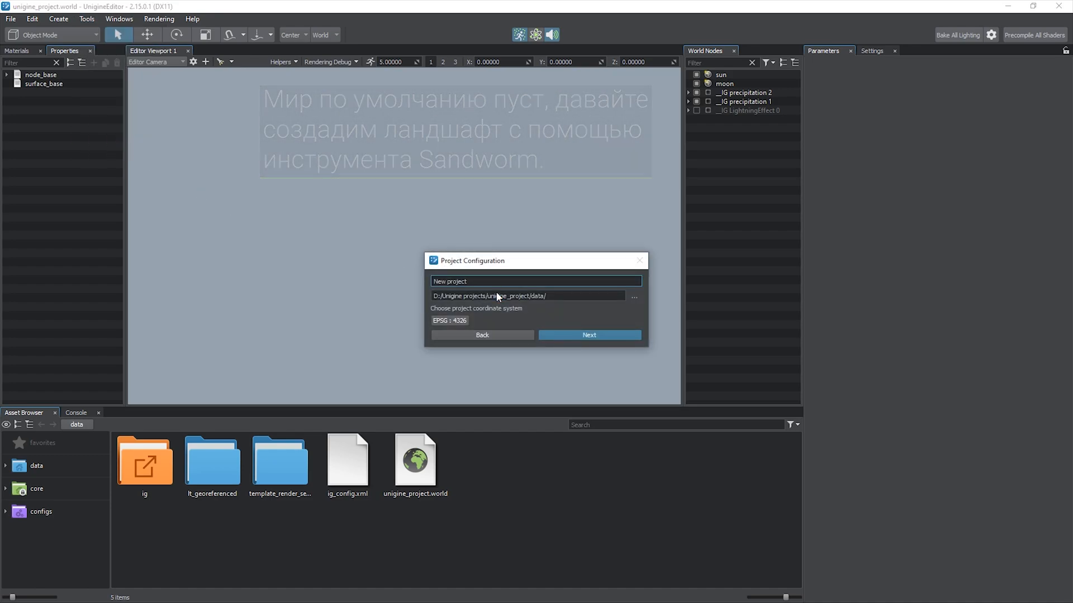
left_click(554, 336)
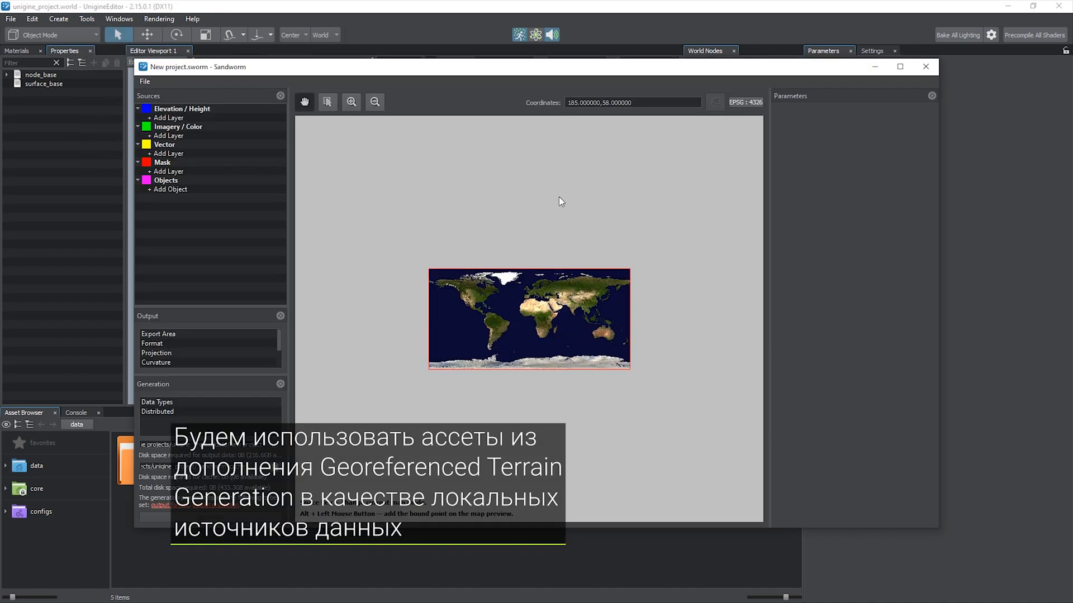
Import elevation25mpx.tif from lt_georeferenced/elev as a Georeferenced Tiles elevation layer, working in a maximized Sandworm window
double_click(535, 67)
left_click(78, 55)
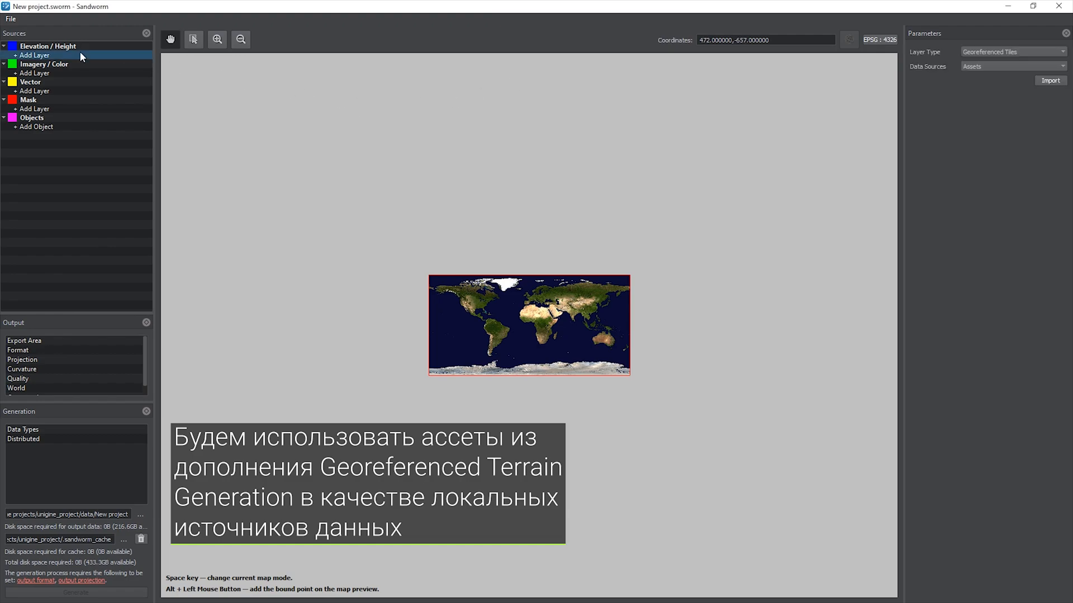
left_click(989, 66)
left_click(991, 72)
left_click(1049, 80)
double_click(497, 209)
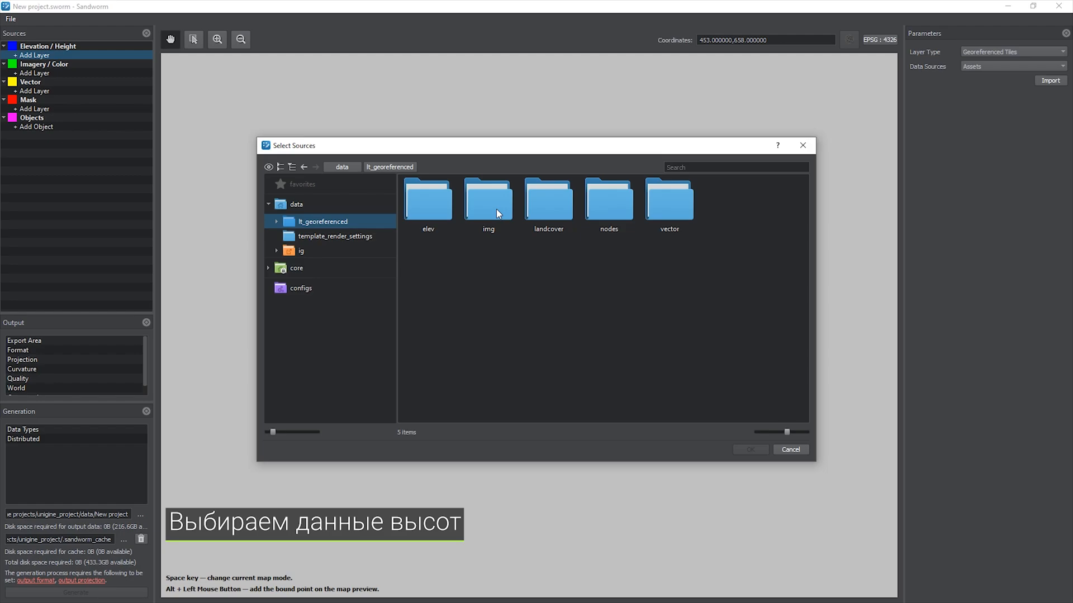
double_click(435, 206)
double_click(428, 206)
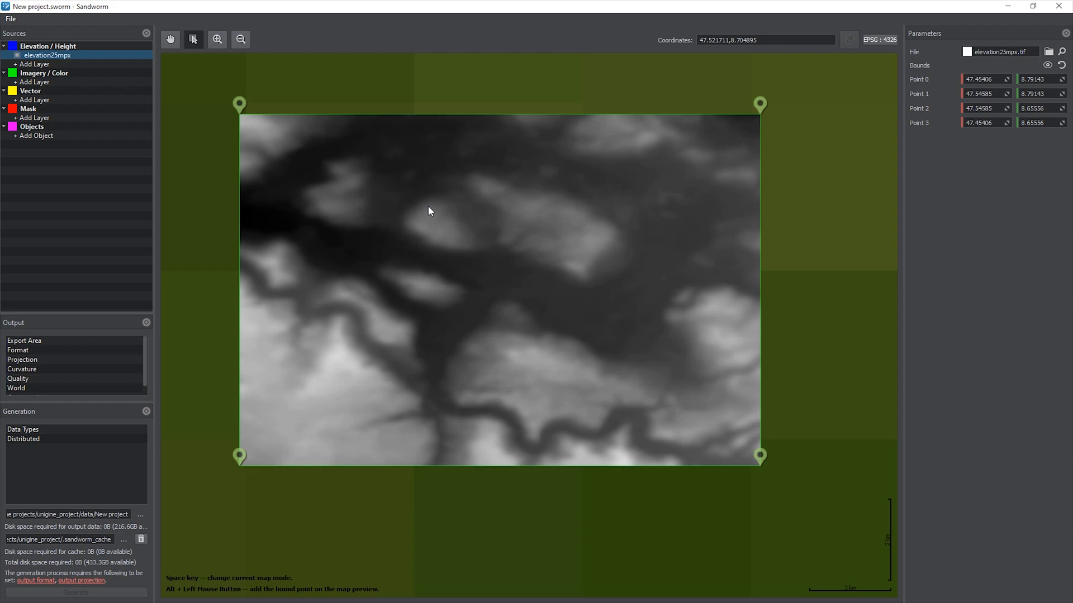
Import all sw_1mpx_img tiles from lt_georeferenced/img as Georeferenced Tiles imagery layers
left_click_drag(431, 211, 456, 251)
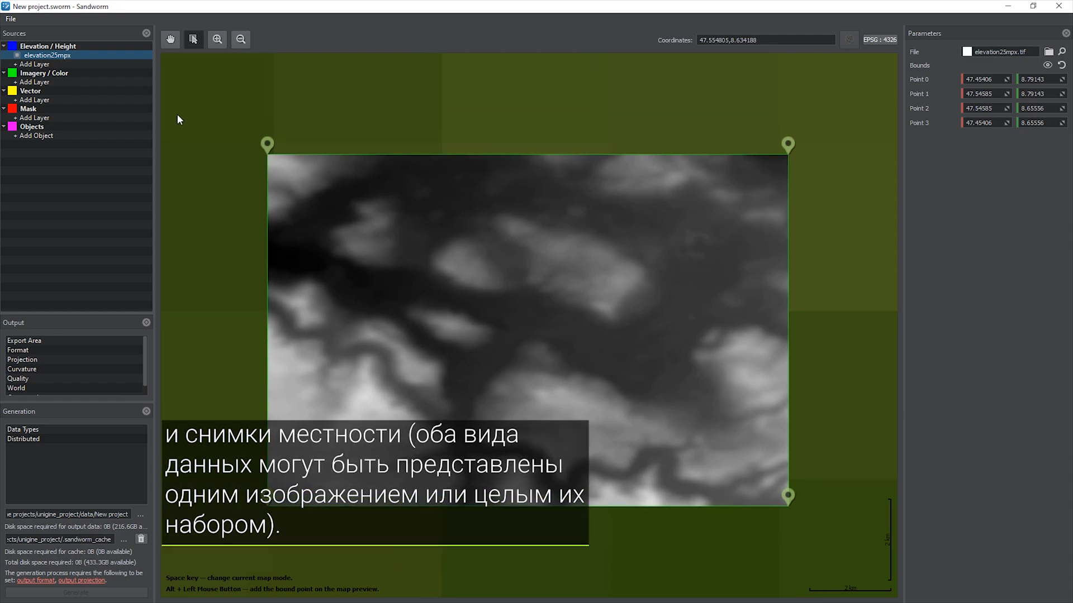
left_click(98, 83)
left_click(1040, 81)
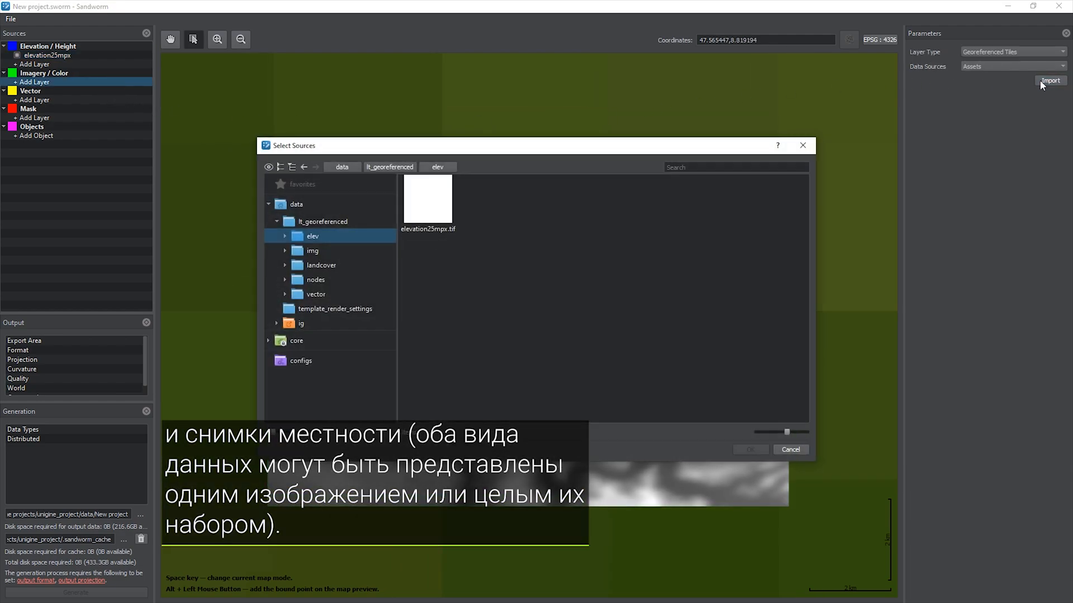
left_click(350, 252)
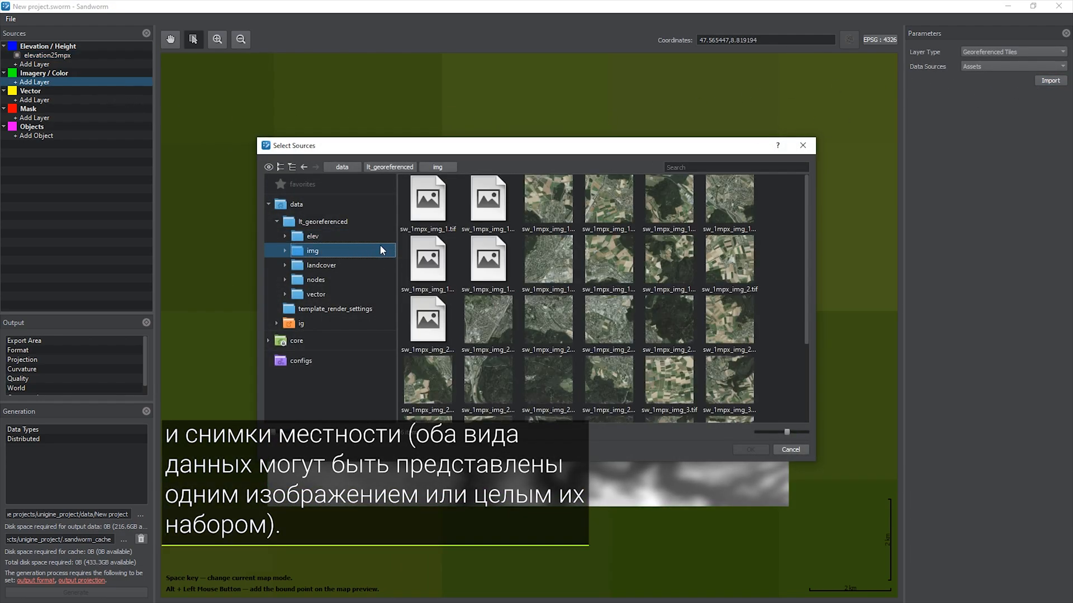
left_click(411, 203)
scroll(411, 203, "down", 2)
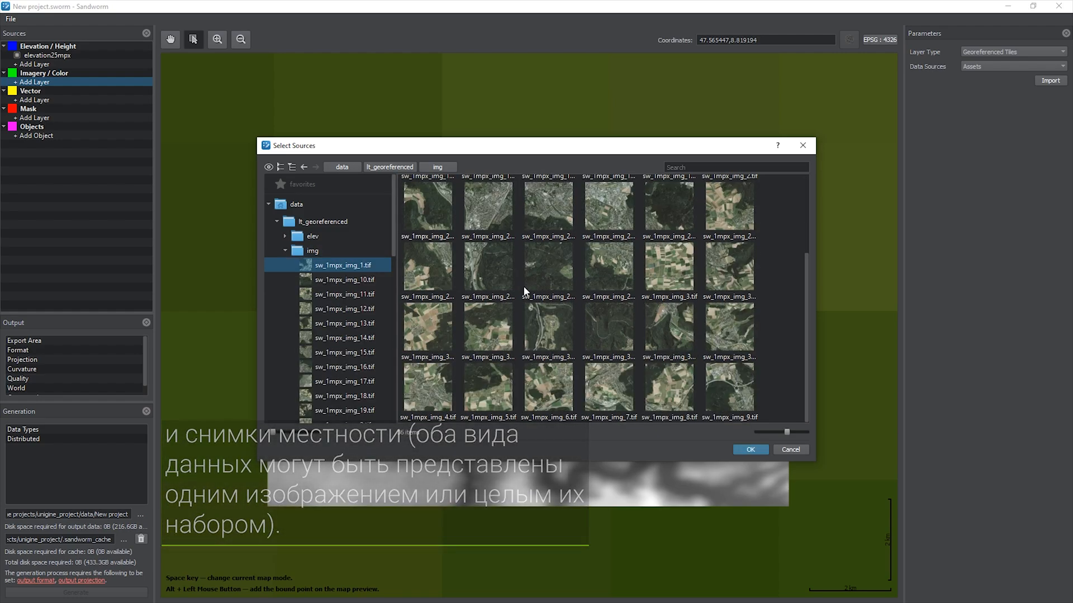
left_click(724, 388, "shift")
left_click(746, 450)
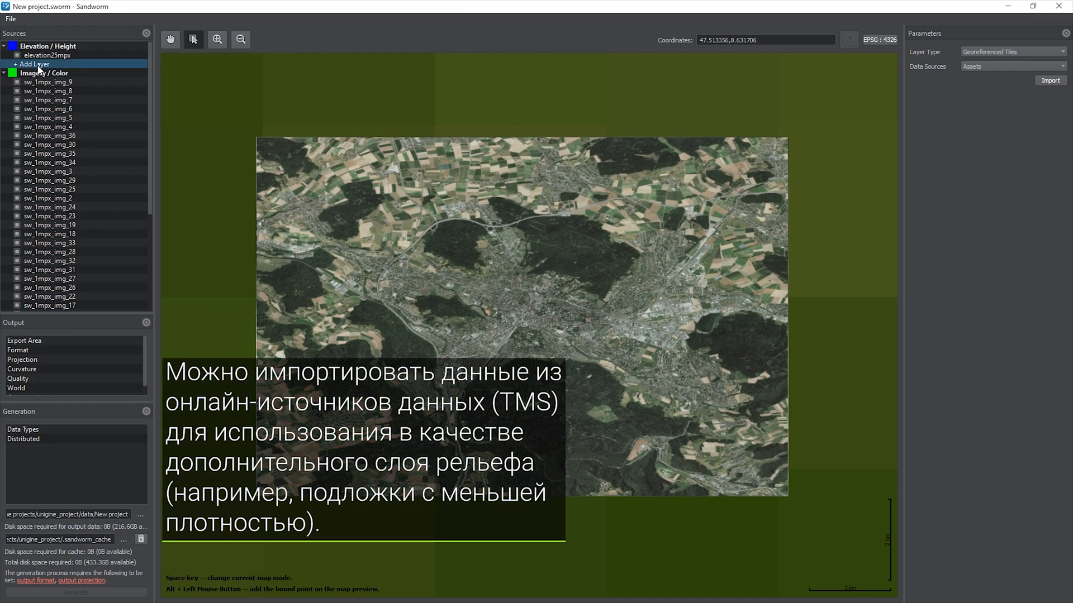
Configure a new TMS elevation layer with the Mapbox terrain tile URL including its access token, and set the zoom to 12
left_click(975, 54)
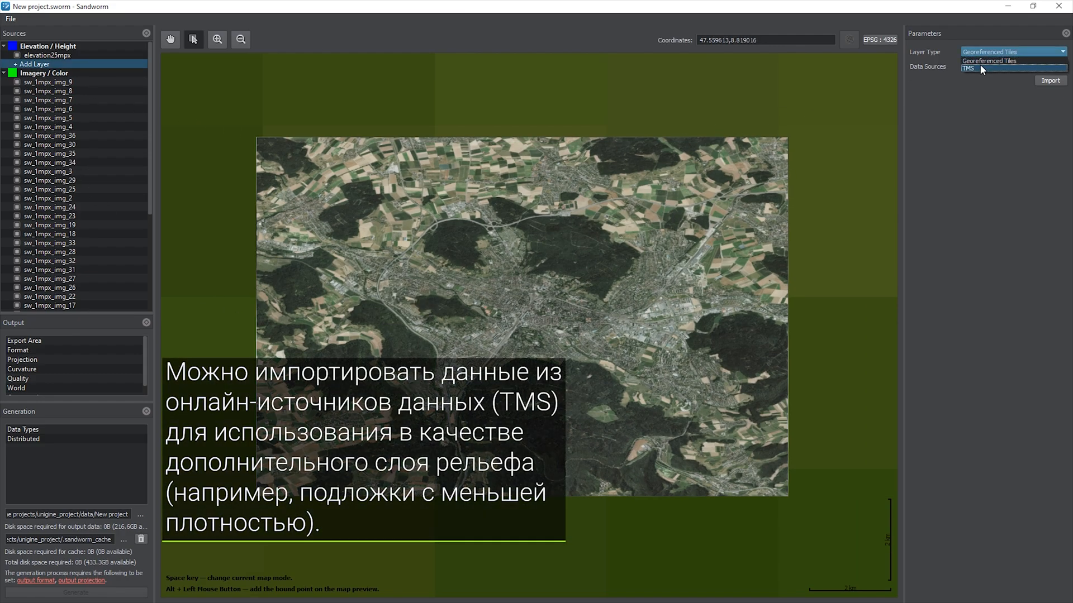
left_click(980, 64)
scroll(641, 235, "down", 5)
middle_click_drag(642, 241, 506, 342)
left_click(971, 67)
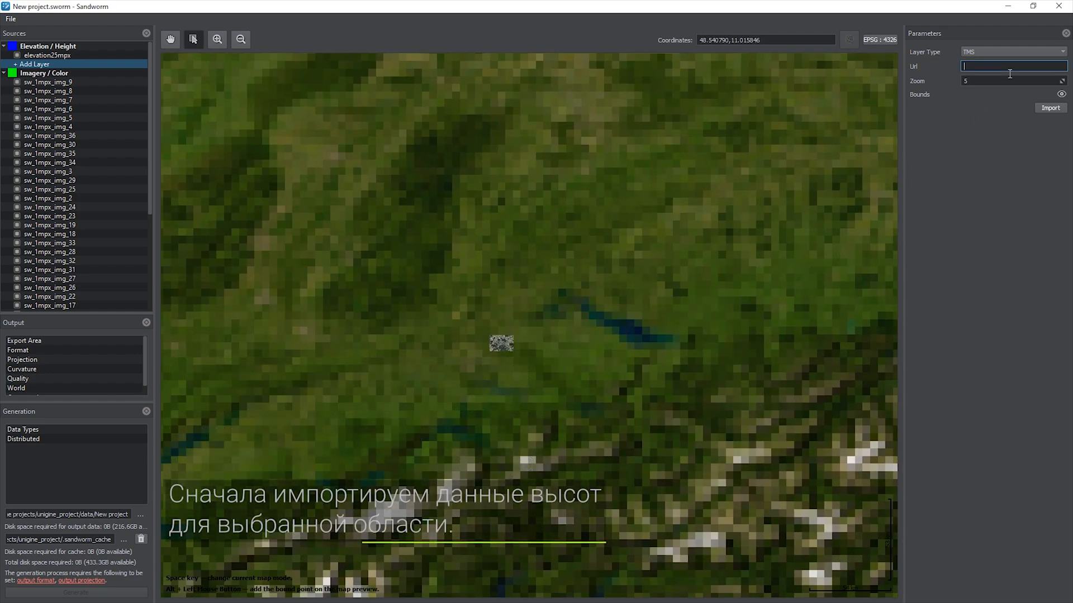
key("ctrl+v")
key("Tab")
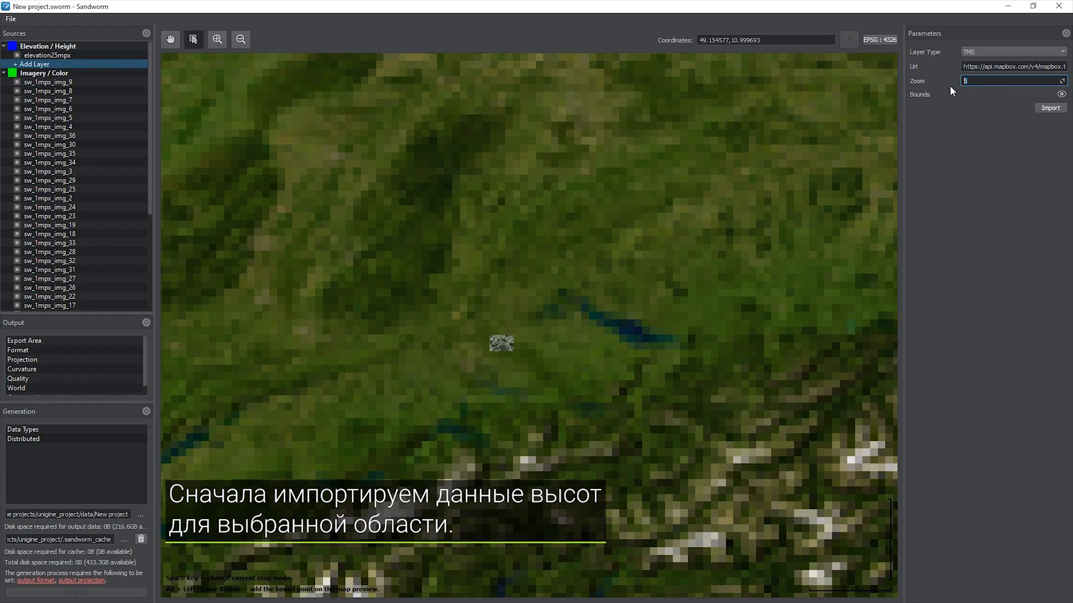
Import the TMS elevation data using the current map view as bounds, and move that layer to the background
left_click(1061, 94)
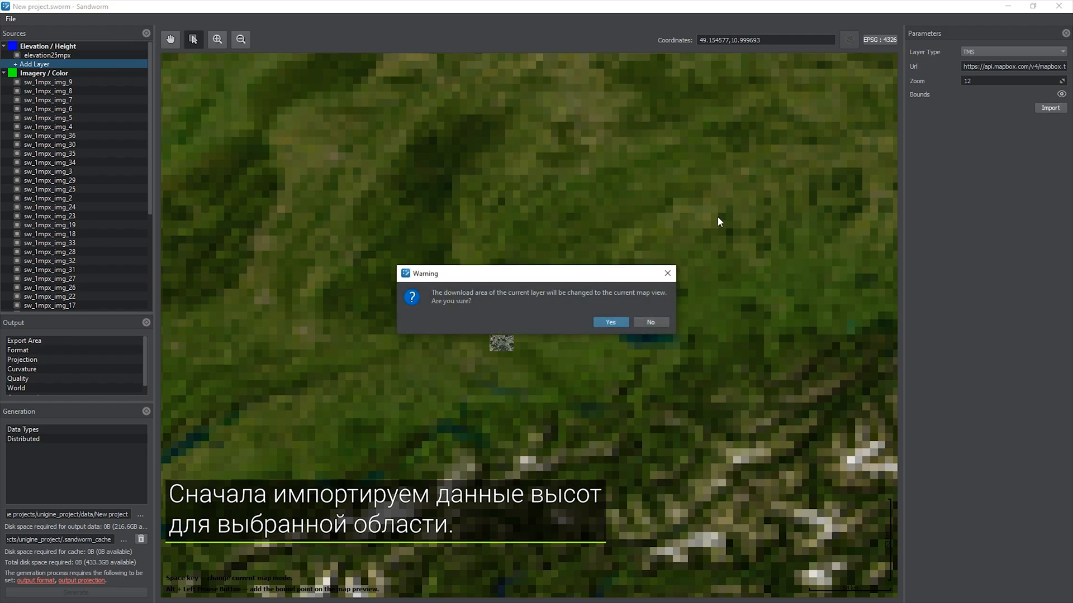
left_click(616, 319)
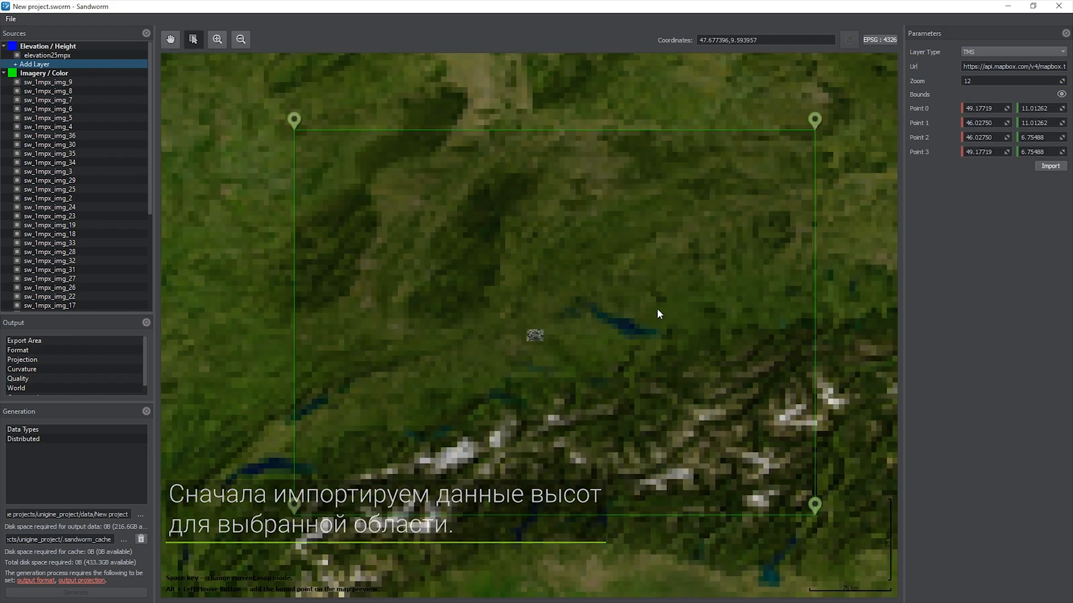
left_click(1050, 166)
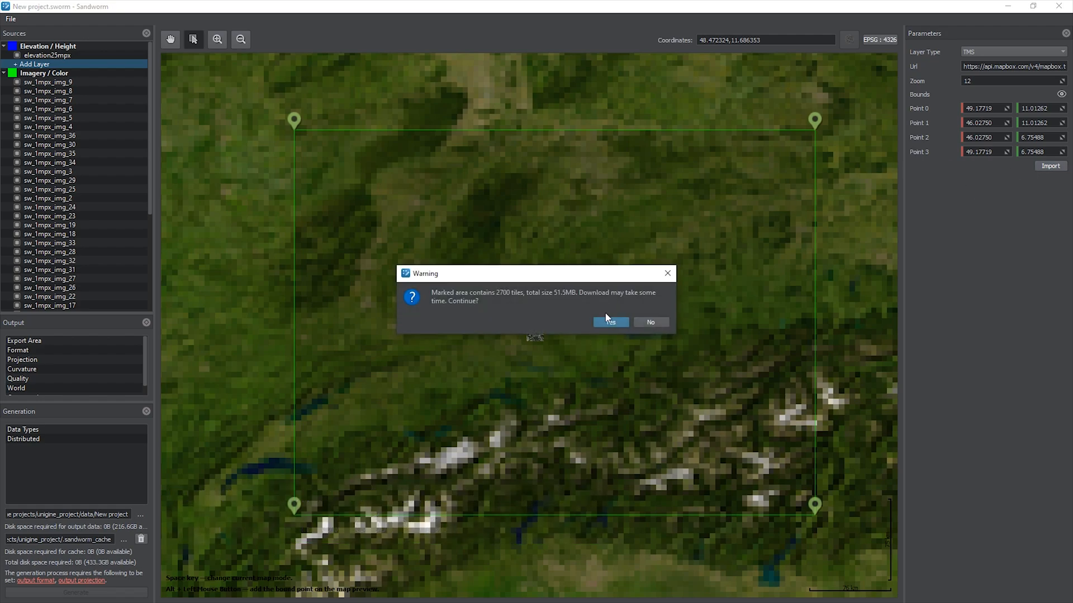
left_click(611, 323)
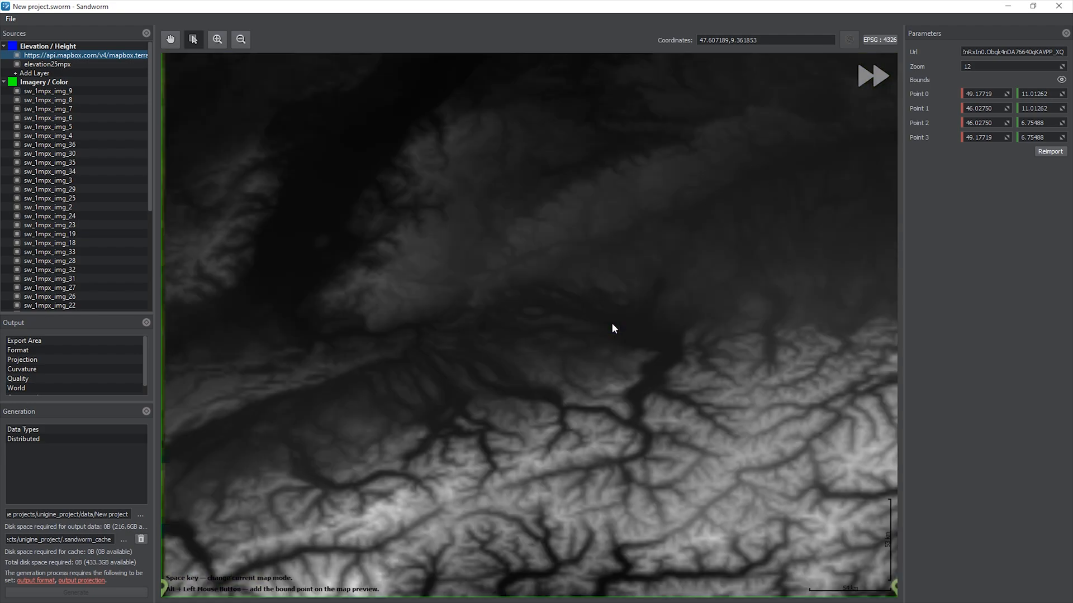
right_click(120, 53)
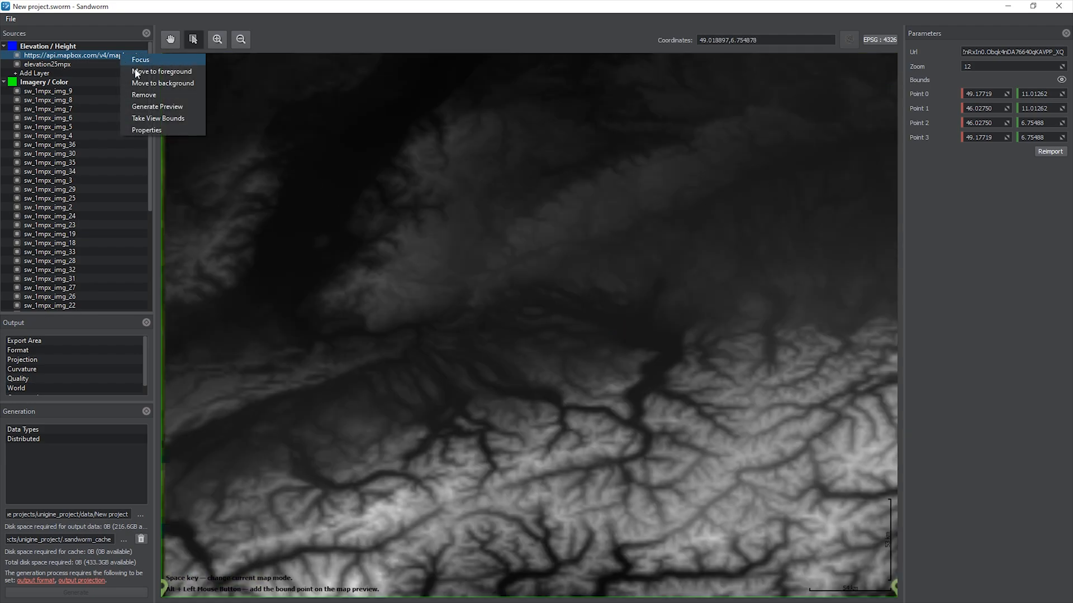
left_click(145, 83)
Configure a new TMS imagery layer with the khms2.google.com tile URL and zoom 12
scroll(113, 132, "down", 5)
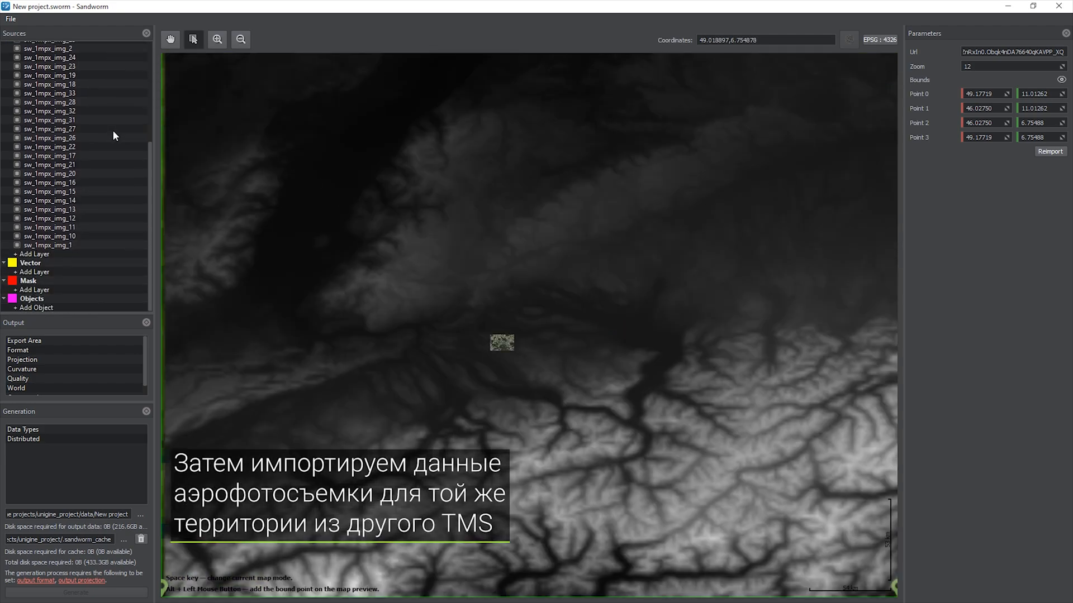
left_click(56, 253)
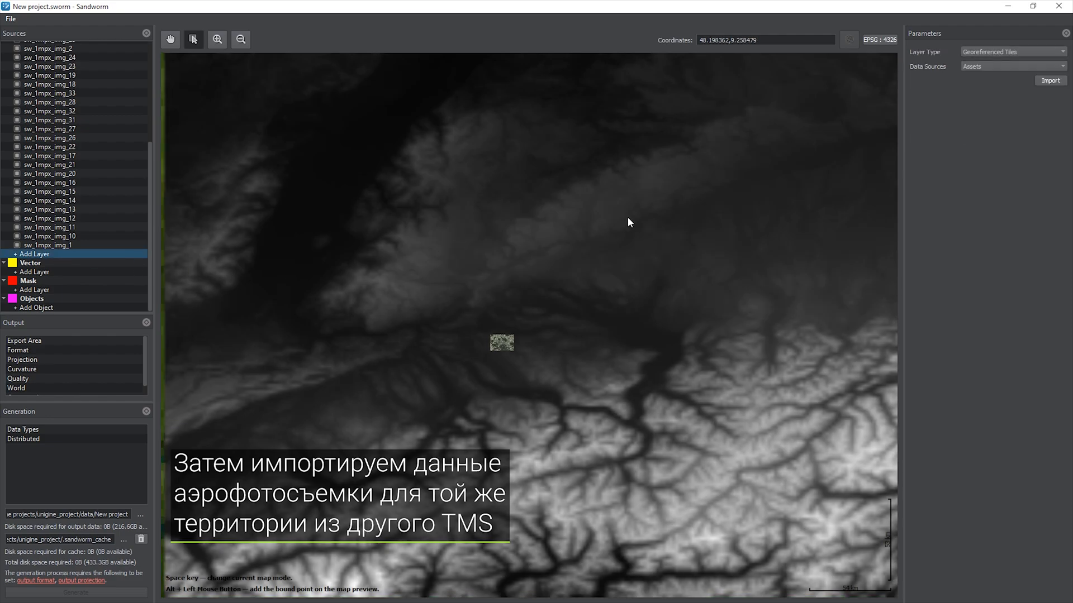
left_click(1012, 52)
left_click(1012, 59)
left_click(983, 68)
key("ctrl+v")
key("Tab")
type("12")
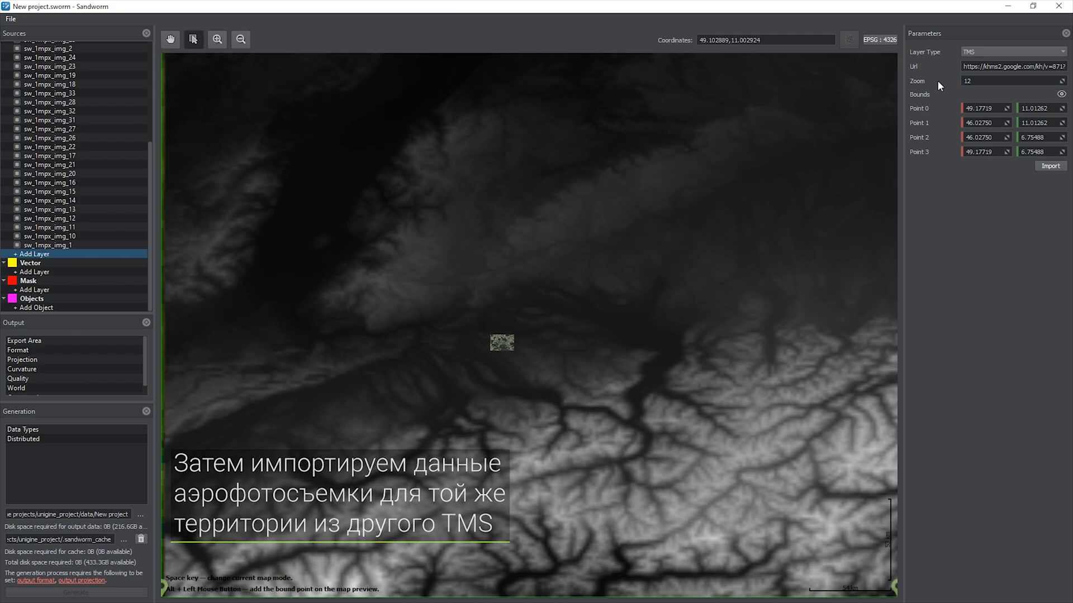
Import the Google TMS imagery tiles for the same bounded area as the elevation data
scroll(816, 184, "down", 2)
left_click_drag(795, 197, 691, 232)
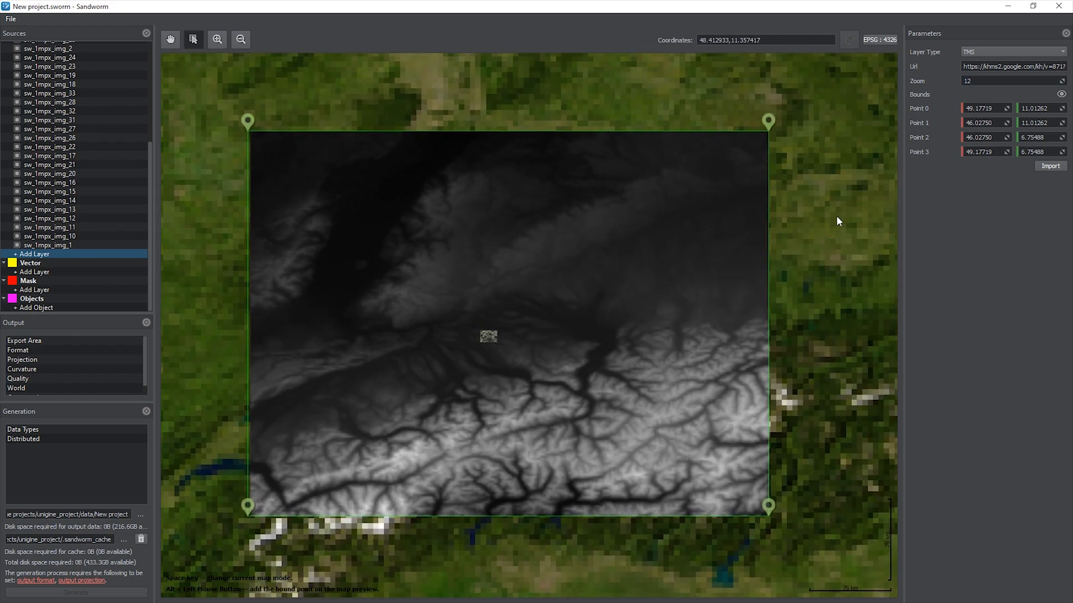
left_click(1043, 166)
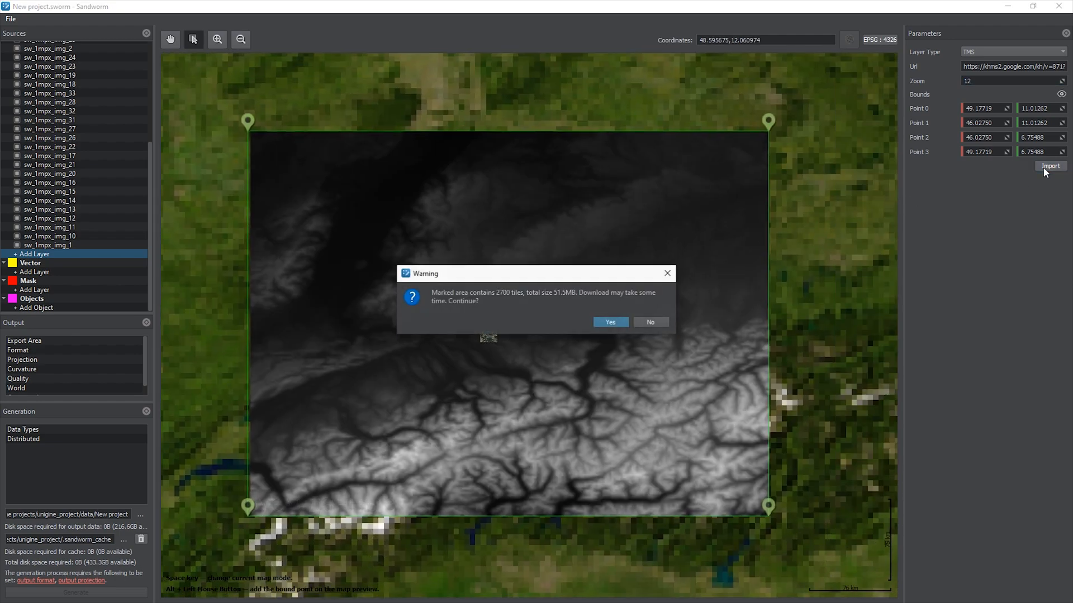
left_click(615, 324)
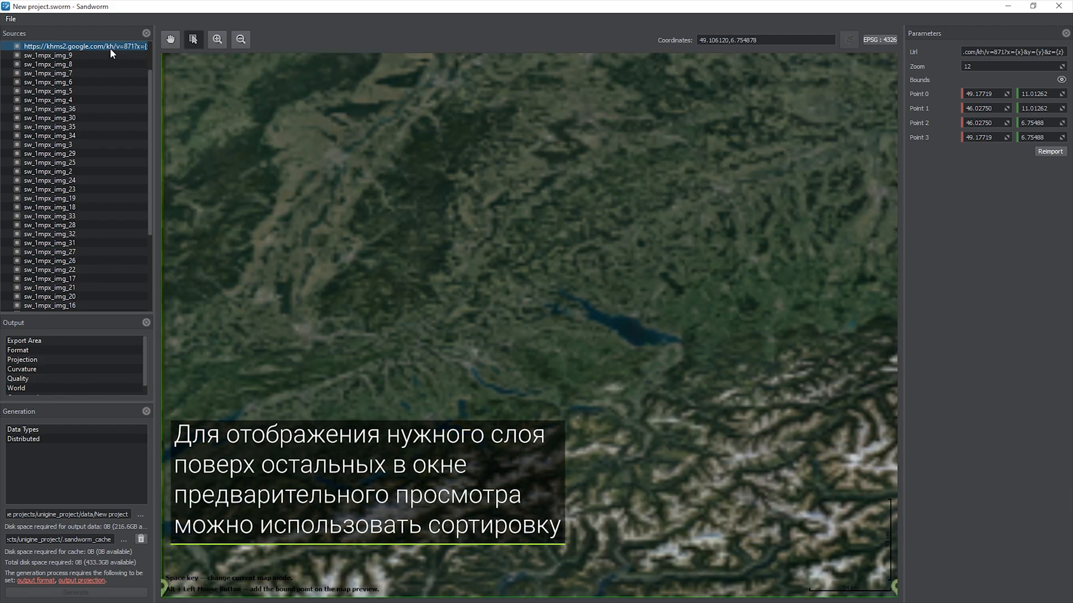
Move the Google imagery layer to the background and generate a preview of the Mapbox elevation layer
right_click(110, 48)
left_click(133, 73)
right_click(96, 55)
left_click(111, 109)
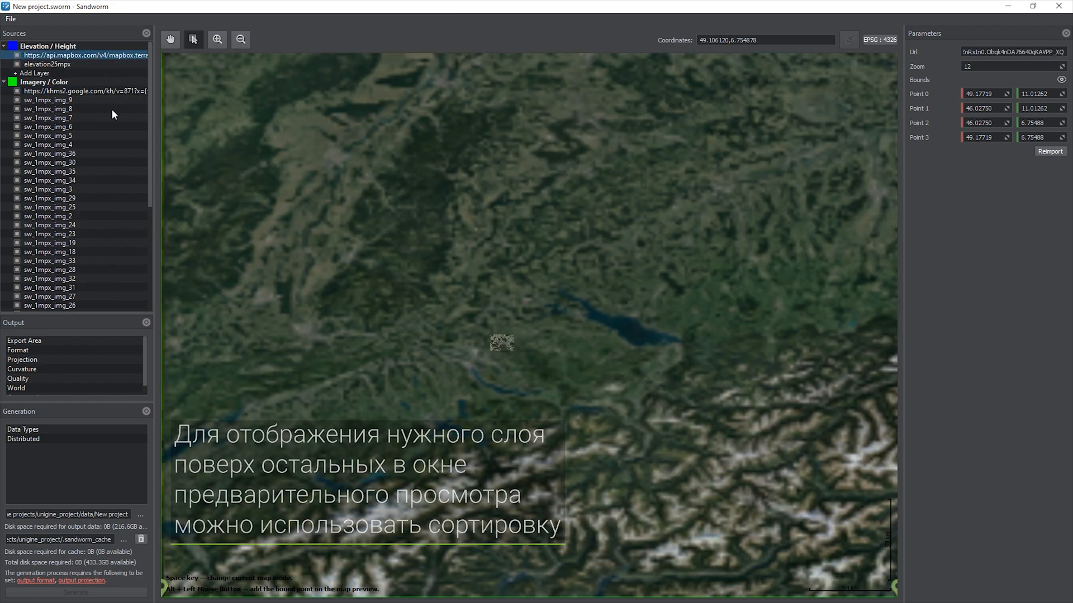
Create three slots for the Vector sources named buildings, points and roads
scroll(120, 108, "down", 6)
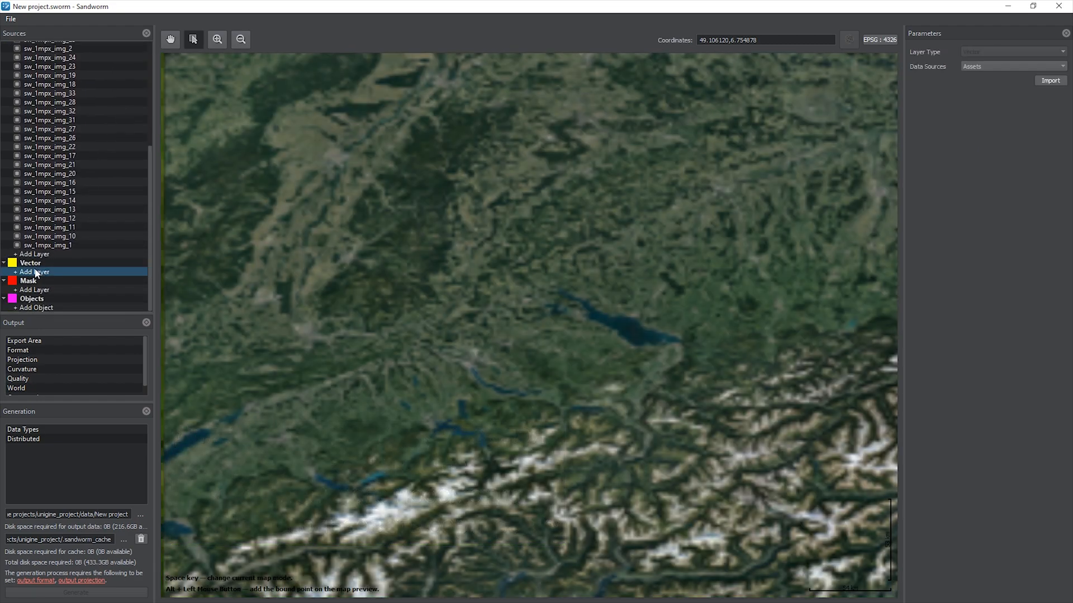
left_click(37, 265)
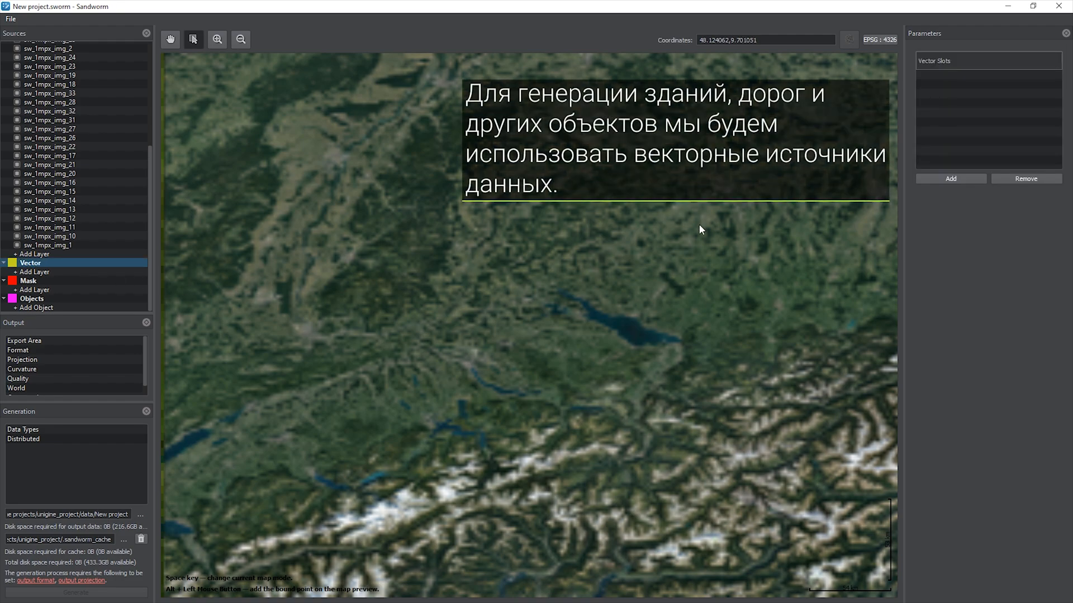
left_click(950, 178)
type("buildings")
key("Return")
left_click(950, 178)
type("points")
key("Return")
left_click(949, 178)
type("roads")
key("Return")
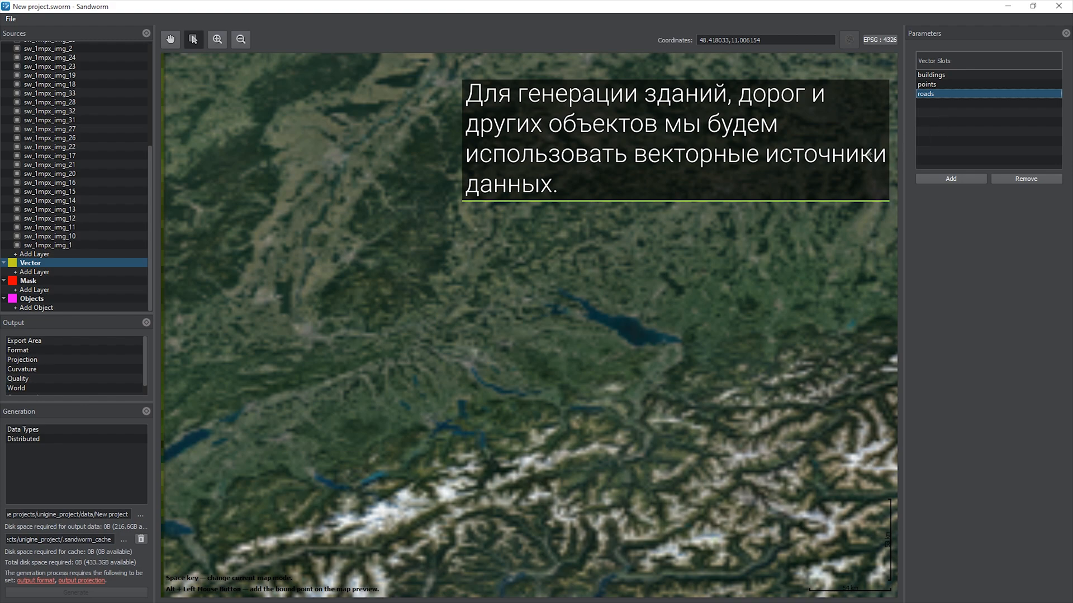
Import buildings.shp from the lt_georeferenced vector folder as a new Vector layer
left_click(135, 271)
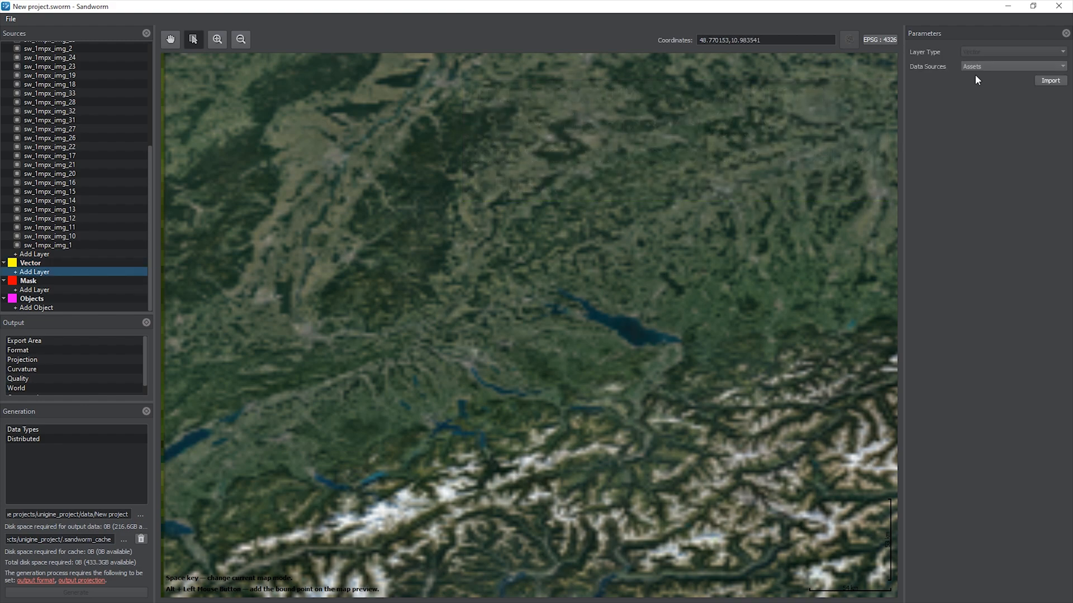
left_click(1051, 80)
left_click(343, 294)
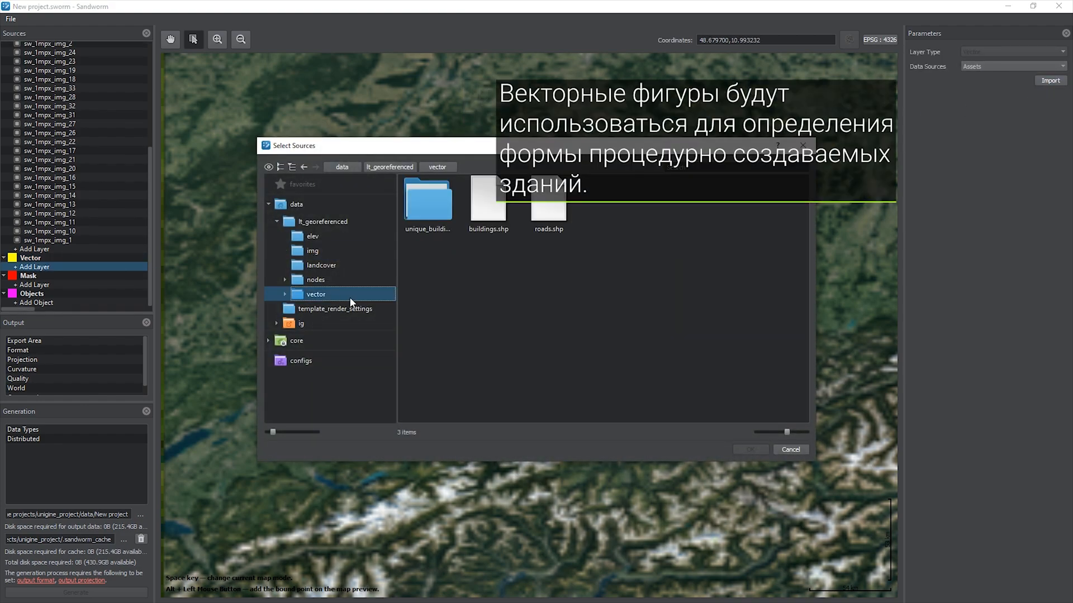
double_click(489, 204)
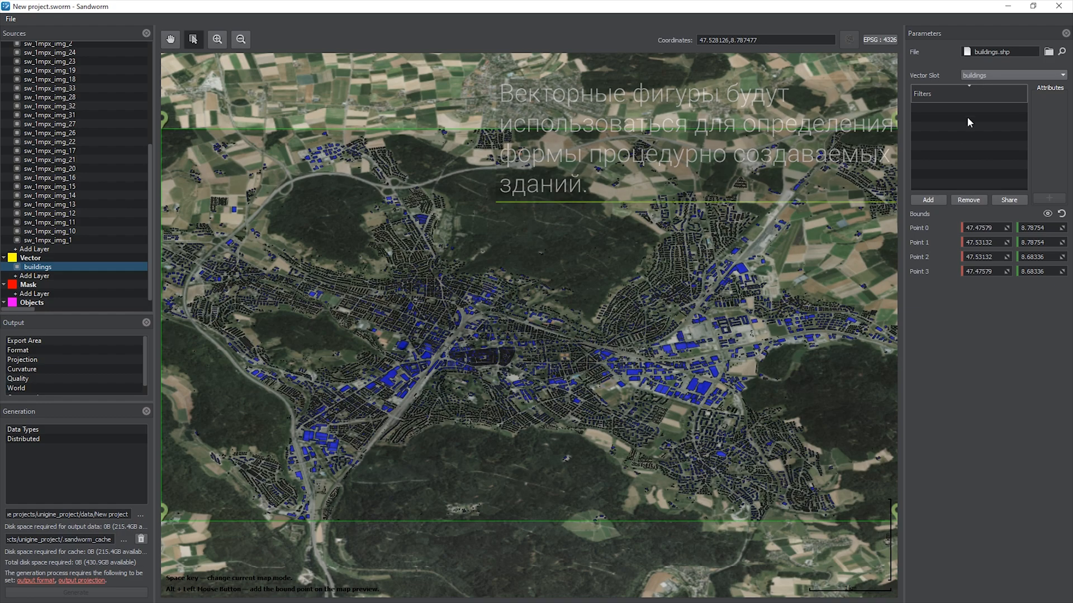
Add a filter to the buildings layer and search its attribute table for floor
left_click_drag(898, 193, 842, 185)
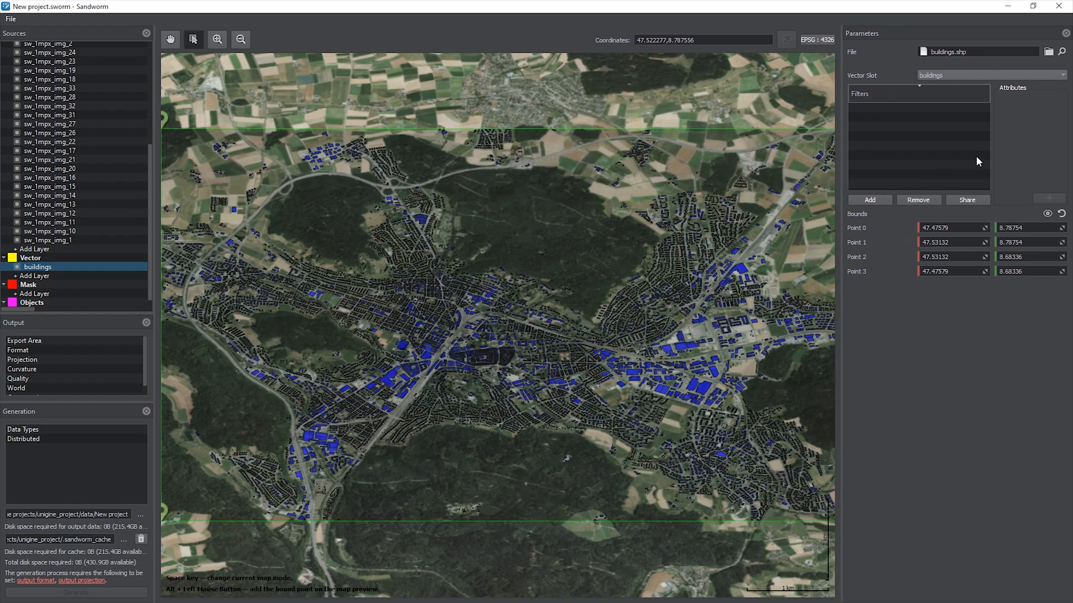
left_click_drag(970, 154, 956, 155)
left_click(864, 200)
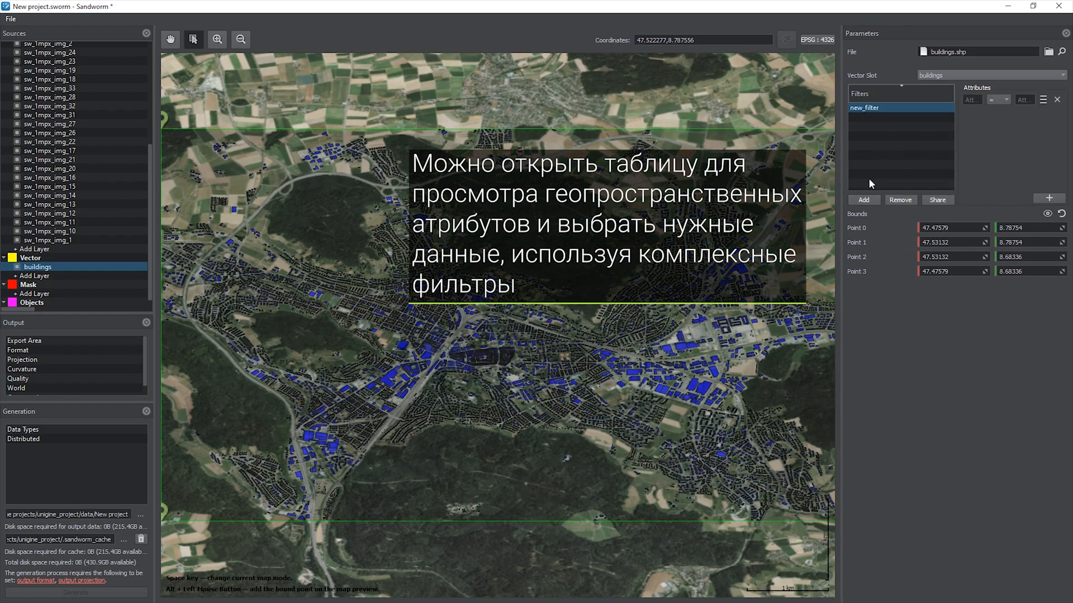
left_click(1042, 101)
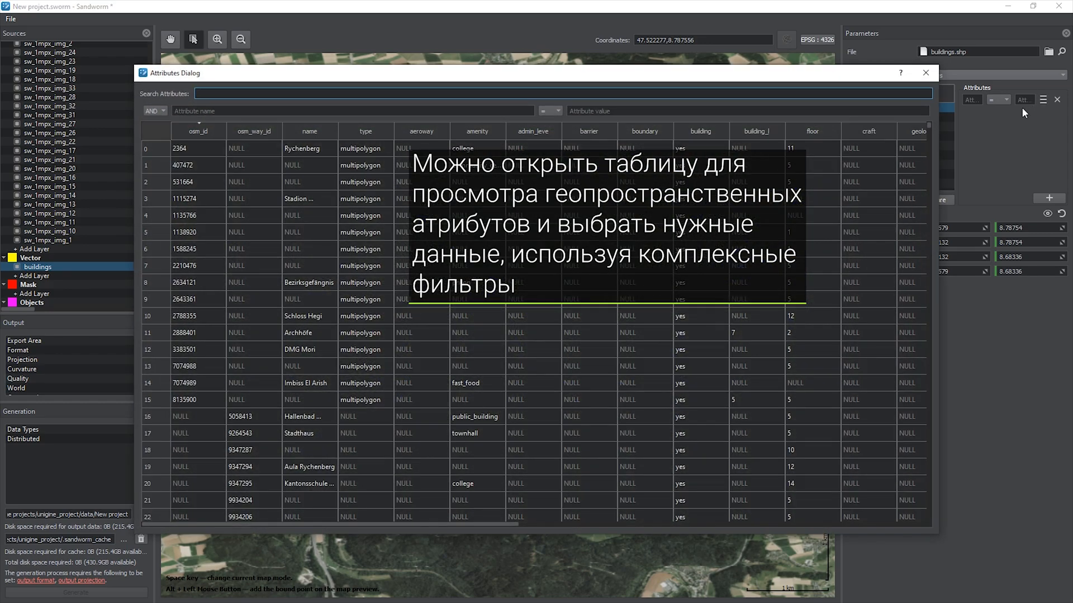
left_click_drag(280, 521, 390, 518)
left_click(264, 96)
type("floor")
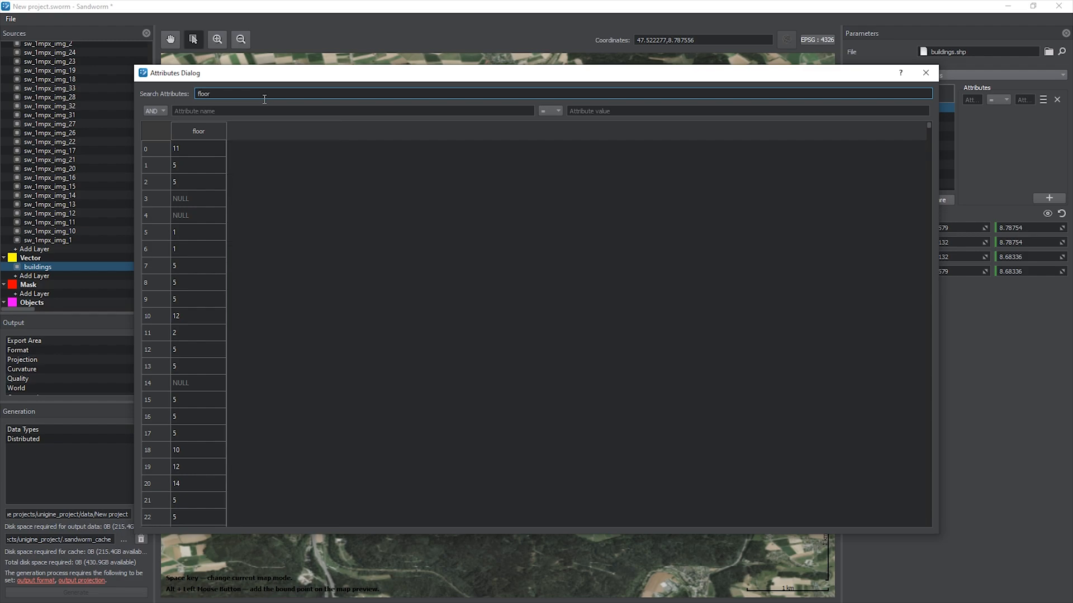
Set the buildings filter condition to floor < 7 and close the attribute table
left_click(187, 169)
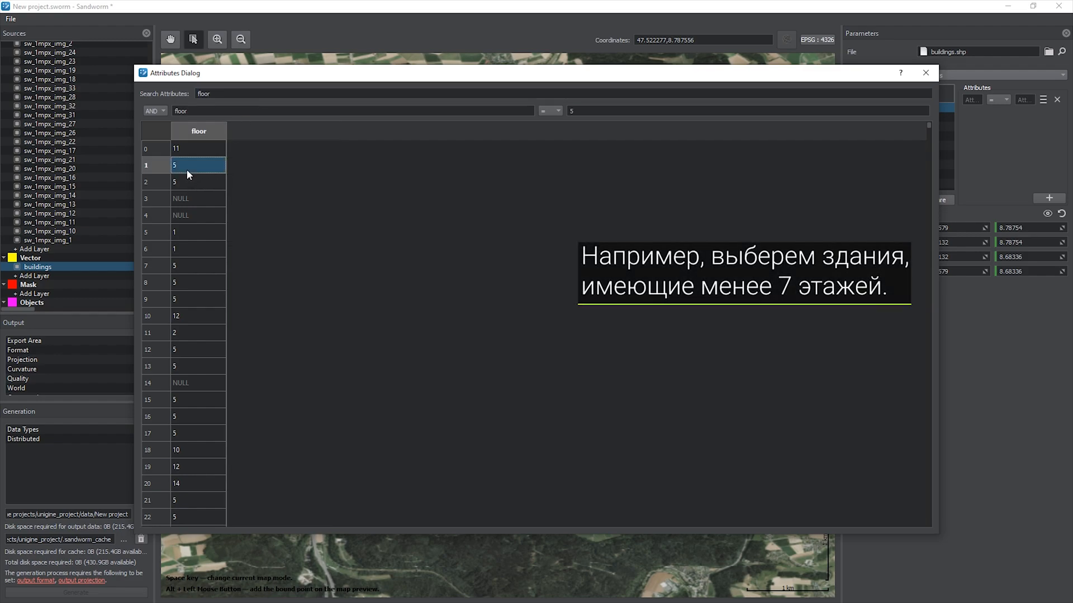
left_click_drag(235, 95, 193, 93)
key("BackSpace")
left_click(554, 111)
left_click(547, 129)
left_click(569, 113)
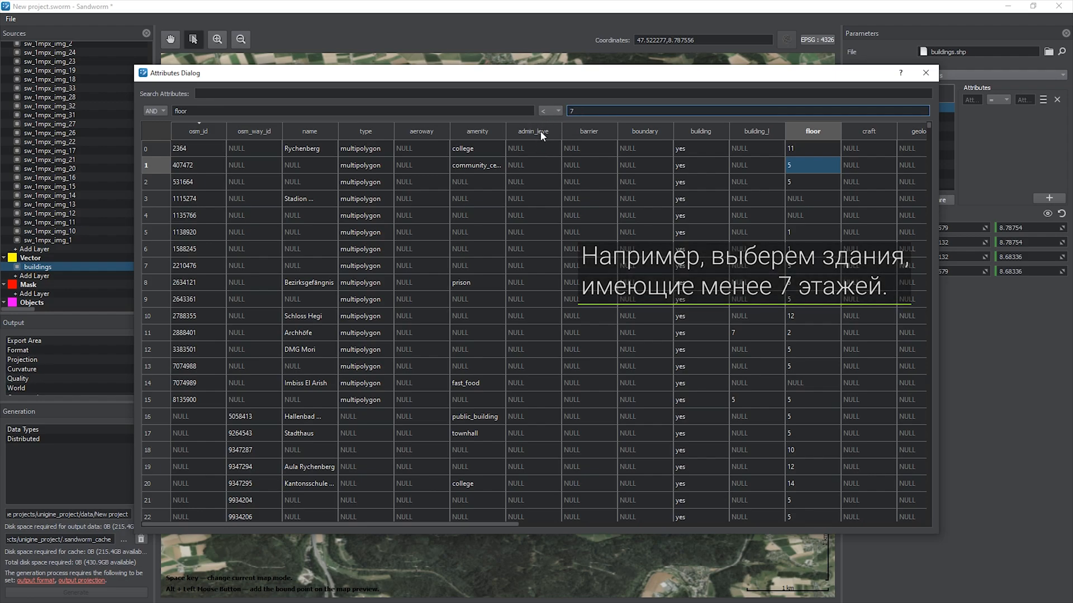
left_click(926, 73)
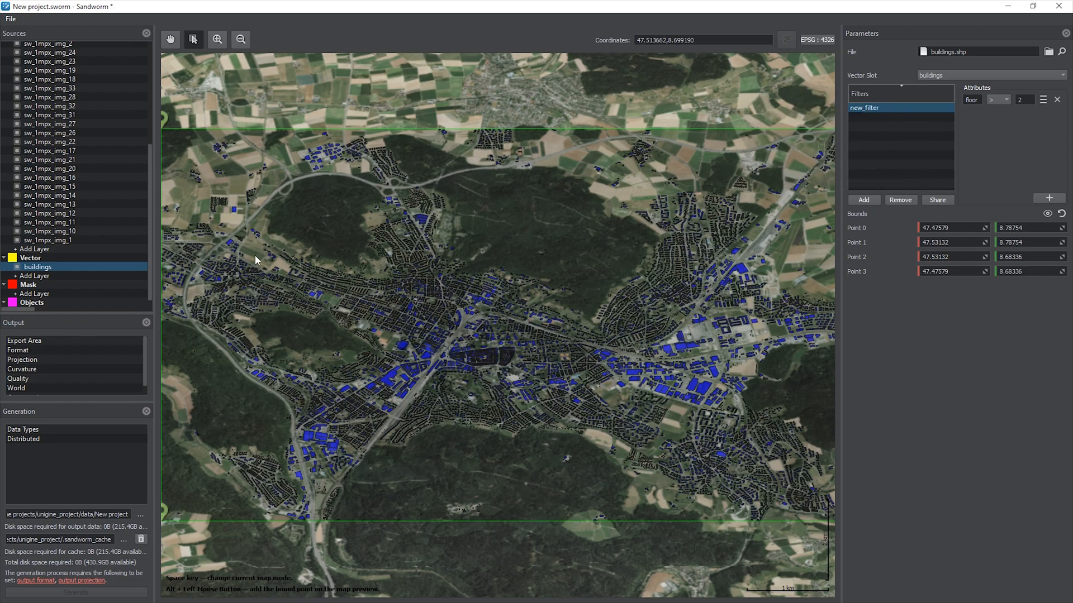
Import roads.shp as a new Vector layer and assign it to the roads slot
left_click(41, 277)
left_click(1051, 83)
double_click(551, 209)
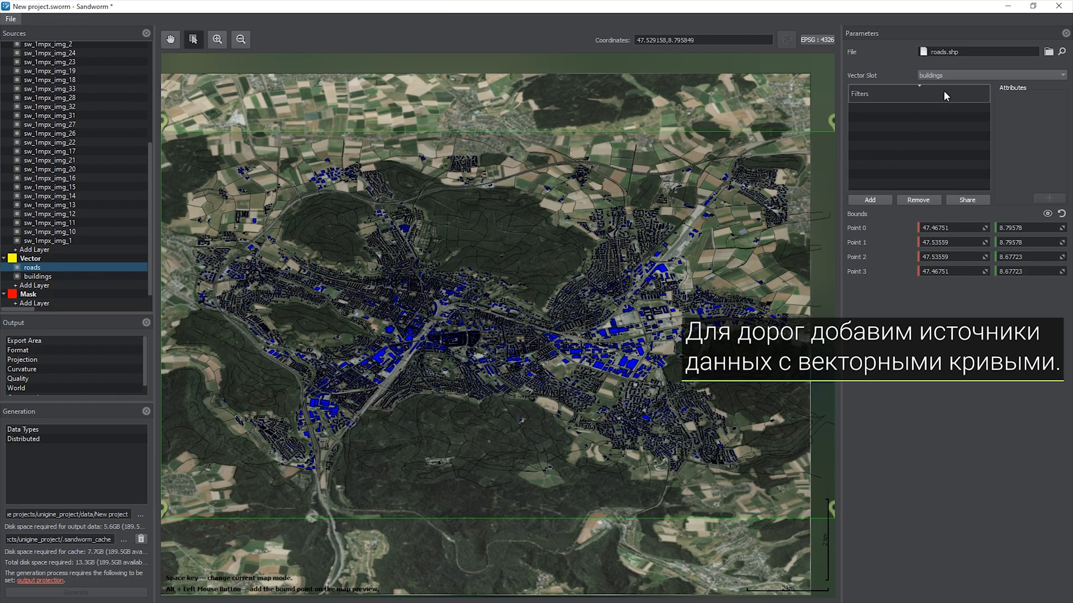
left_click(957, 76)
left_click(951, 98)
Add a filter to the roads layer based on the highway attribute with the value residential
left_click(886, 199)
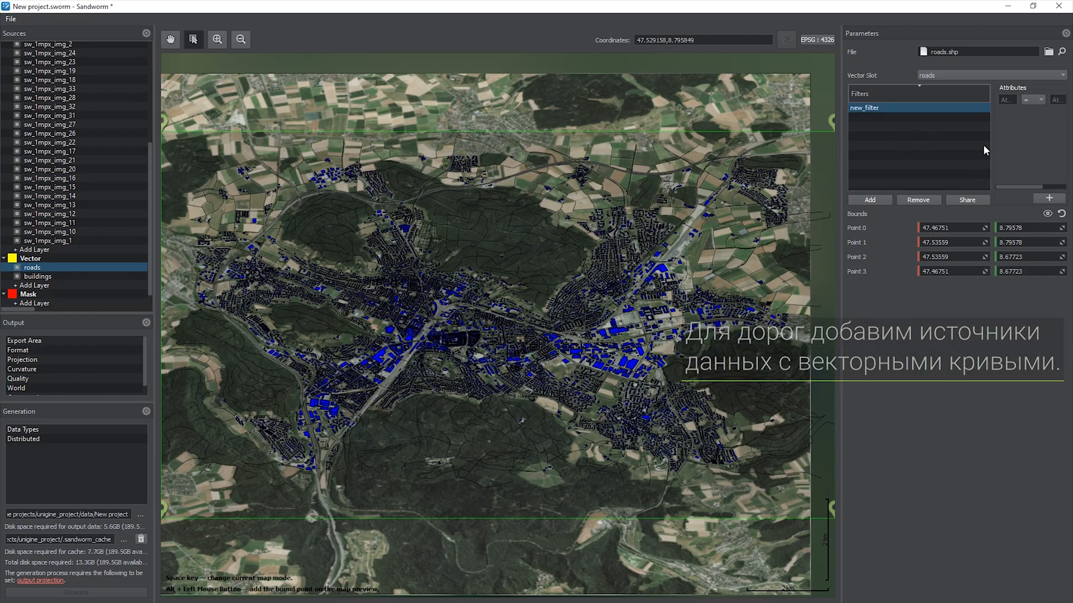
left_click_drag(993, 144, 959, 143)
left_click(1043, 99)
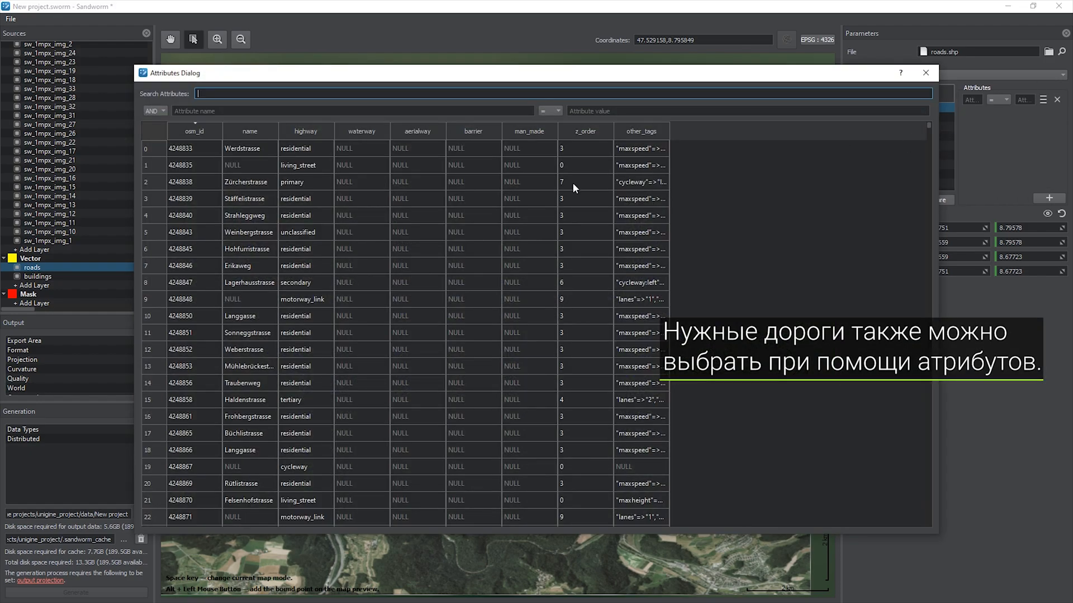
scroll(419, 228, "down", 4)
left_click(319, 216)
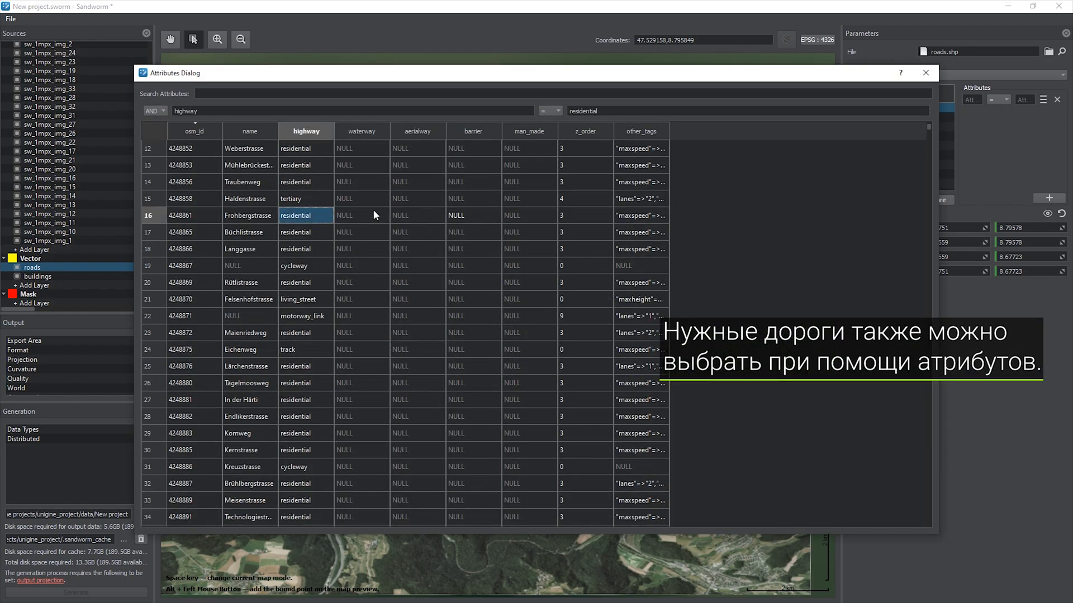
left_click(923, 75)
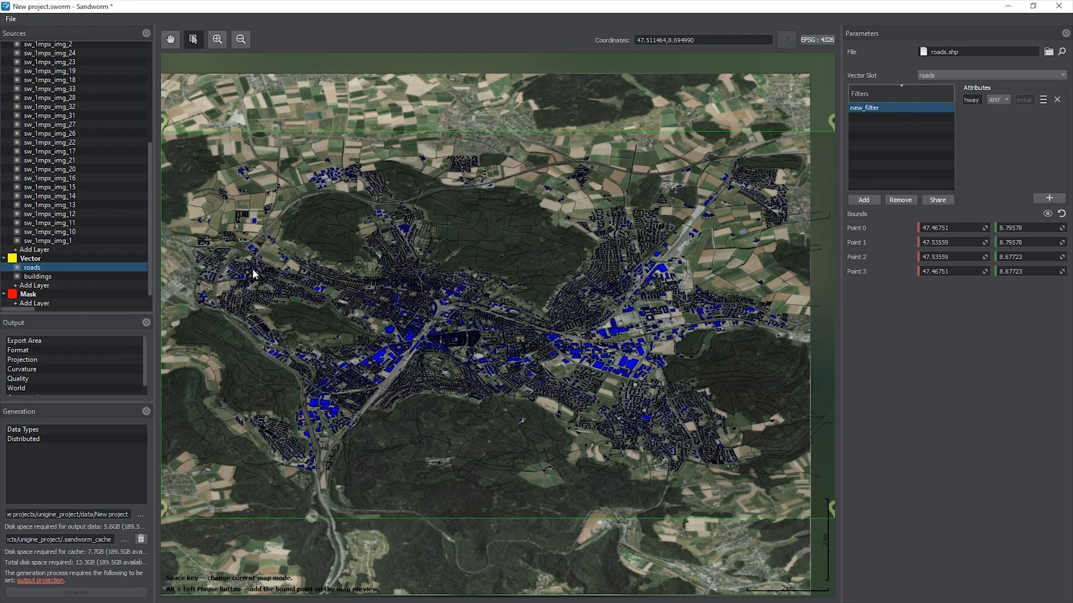
Import unique_buildings.shp from its vector subfolder as a new Vector layer and assign it to the points slot
left_click(72, 284)
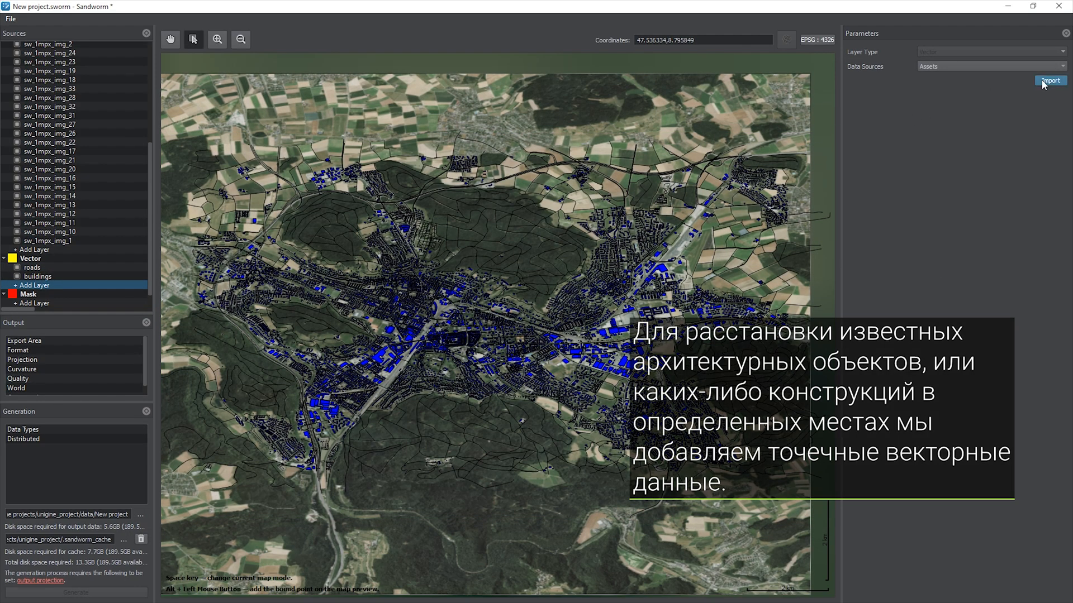
left_click(1043, 81)
left_click(418, 196)
double_click(418, 196)
double_click(428, 198)
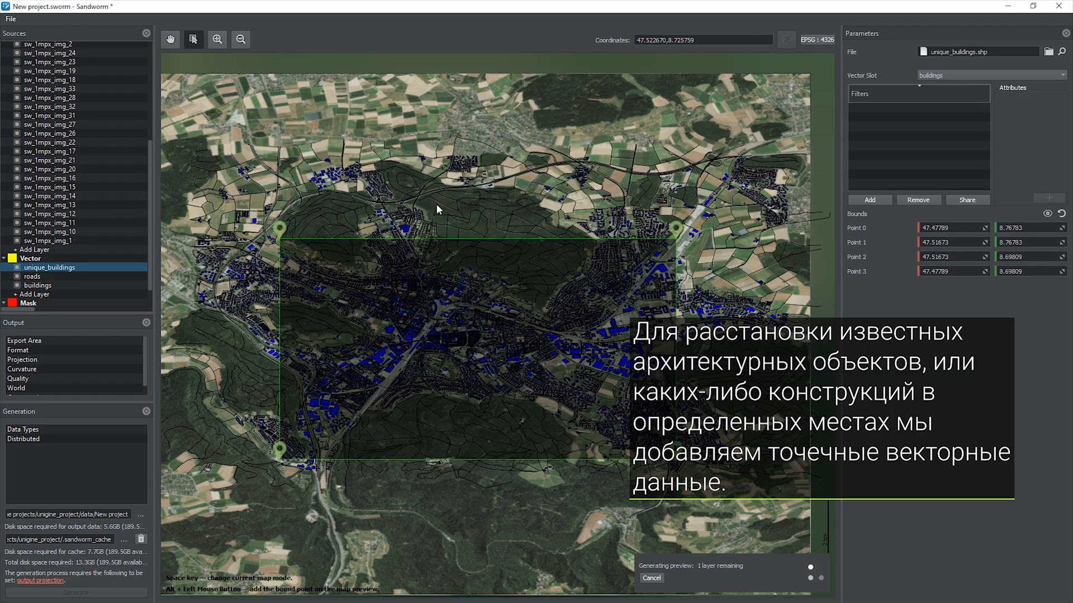
left_click(944, 76)
left_click(929, 92)
Add a filter to the unique_buildings layer that selects features whose unique building attribute equals yes
left_click(864, 200)
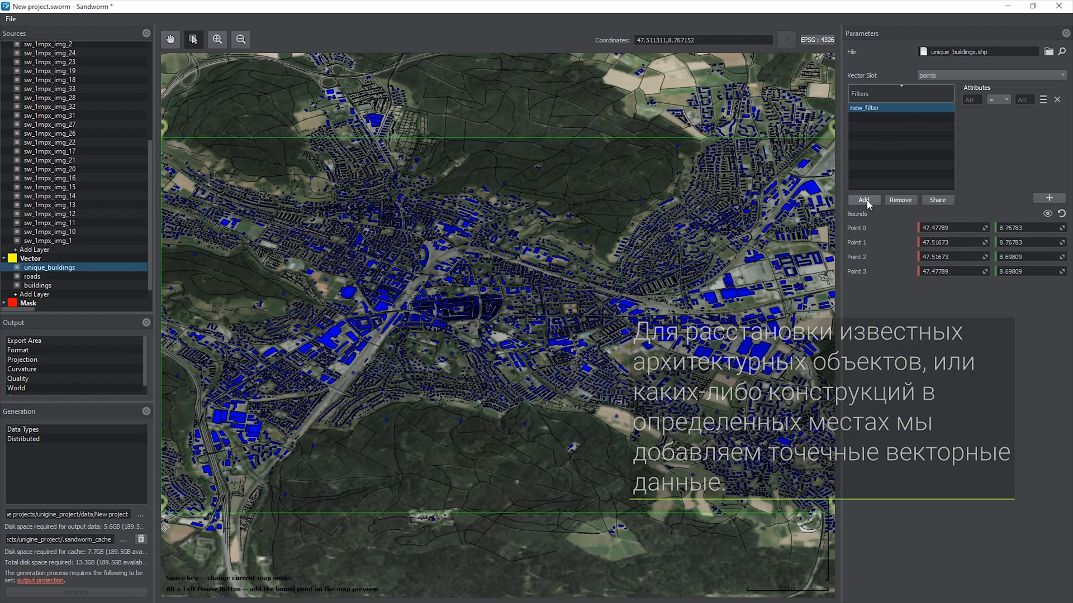
left_click(1043, 101)
double_click(177, 189)
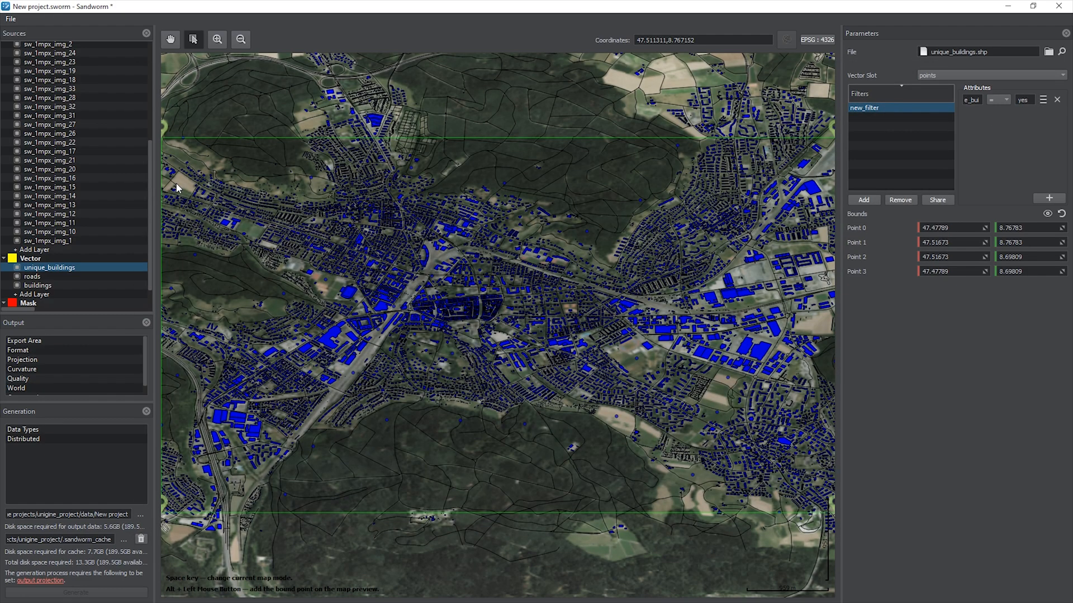
Create a slot named green for the Mask sources
scroll(95, 230, "down", 1)
left_click(52, 274)
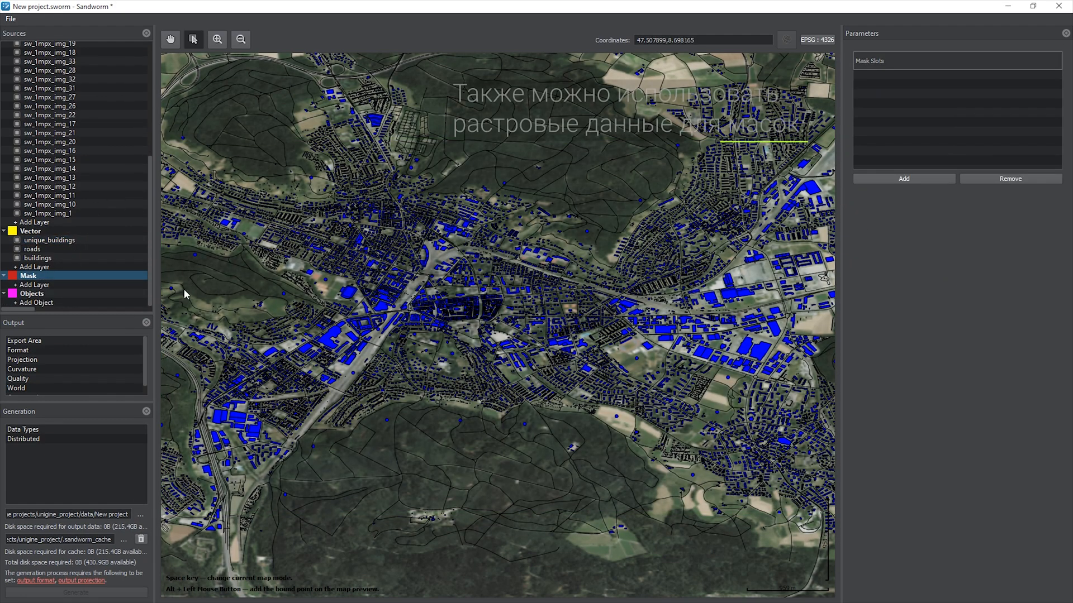
left_click(877, 179)
double_click(889, 75)
type("gree")
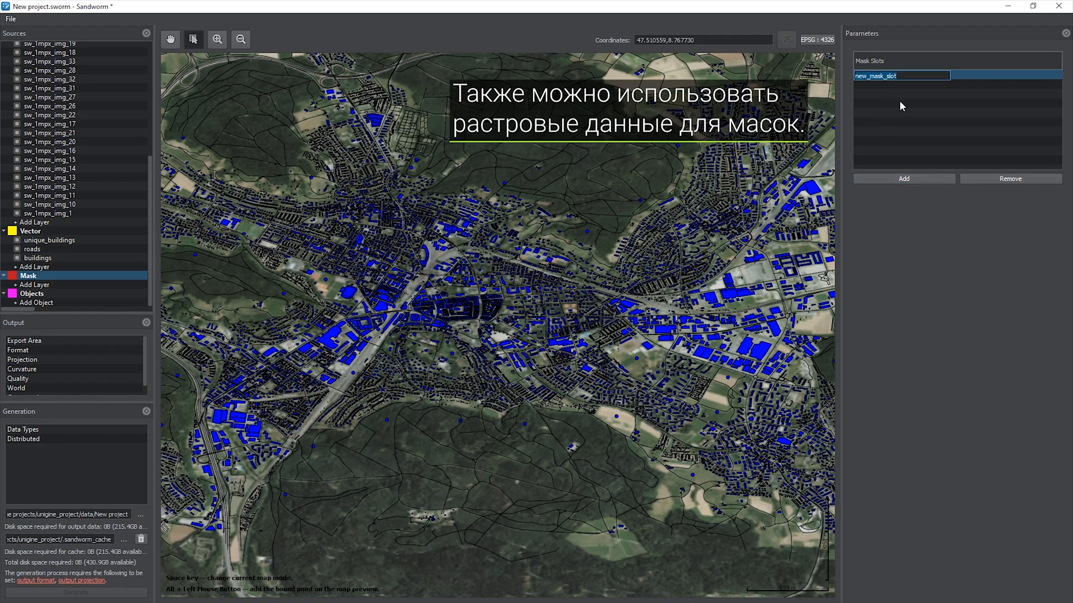
type("n")
key("Return")
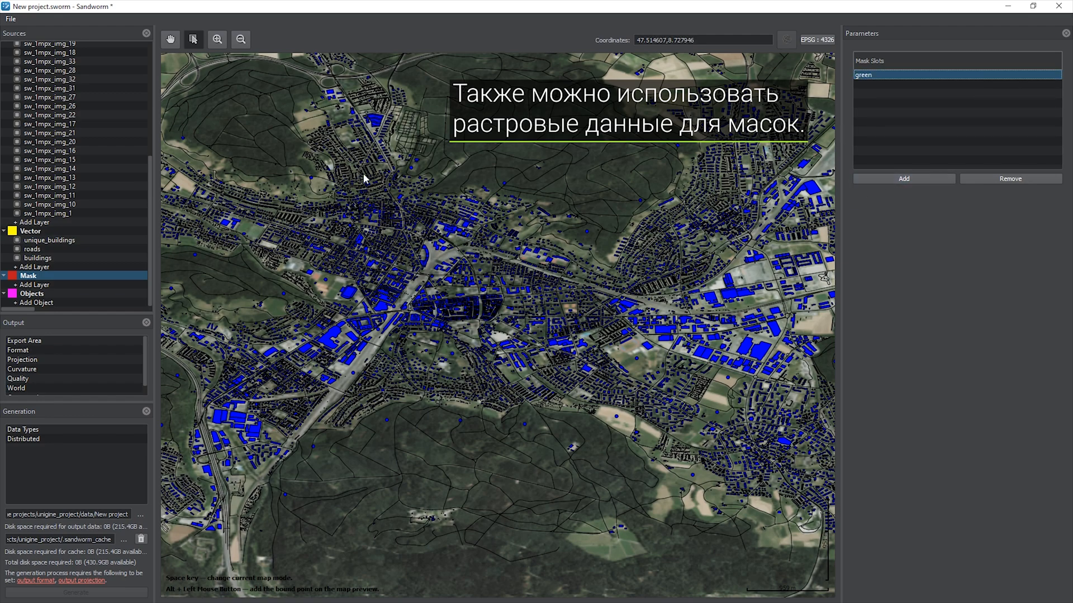
Import landcover_mask.tif from the landcover folder as a new Mask layer
left_click(33, 285)
left_click(1049, 80)
left_click(358, 266)
double_click(425, 207)
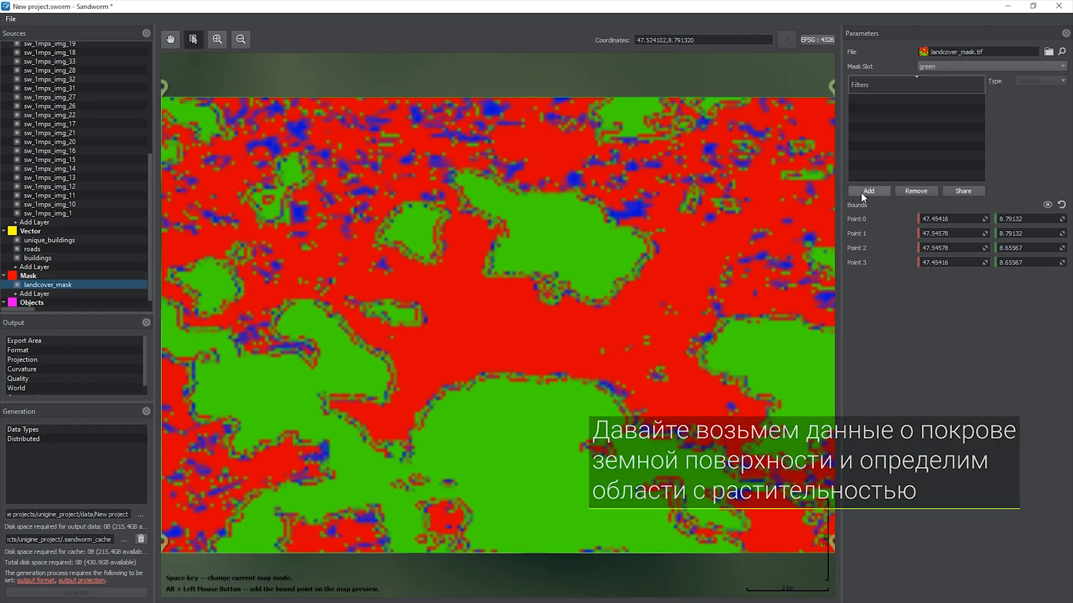
Add a Color type filter named R to the landcover_mask layer
left_click(865, 191)
left_click(1040, 81)
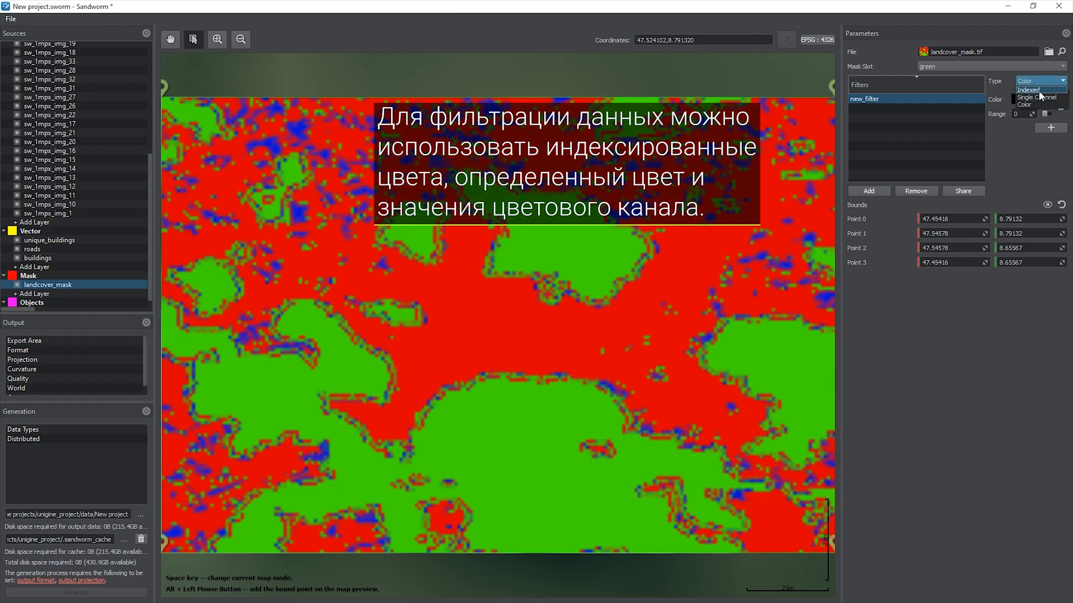
left_click(1025, 104)
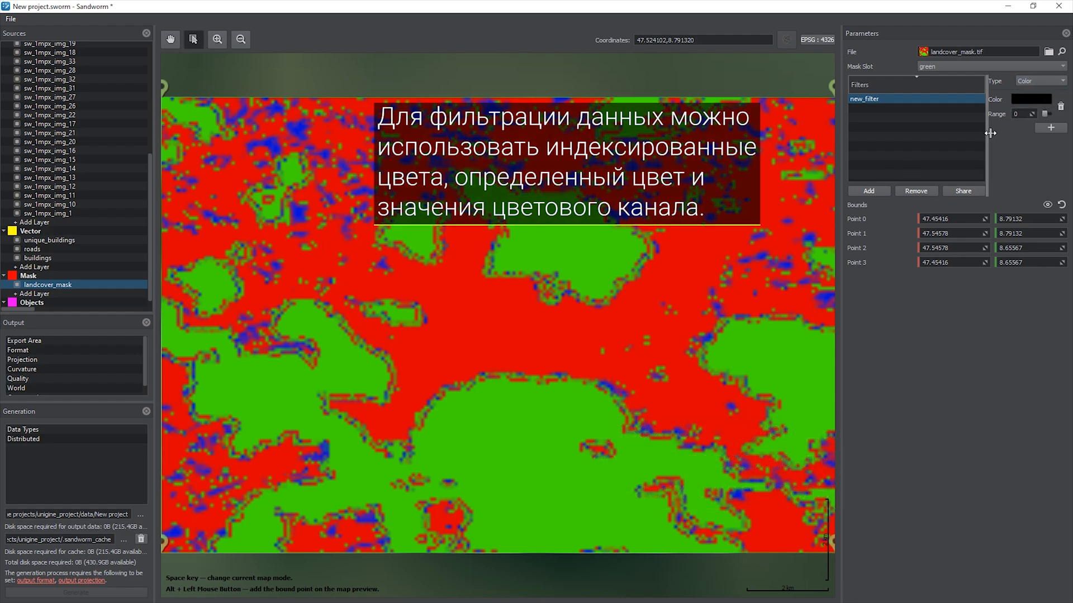
left_click_drag(992, 132, 925, 125)
type("R")
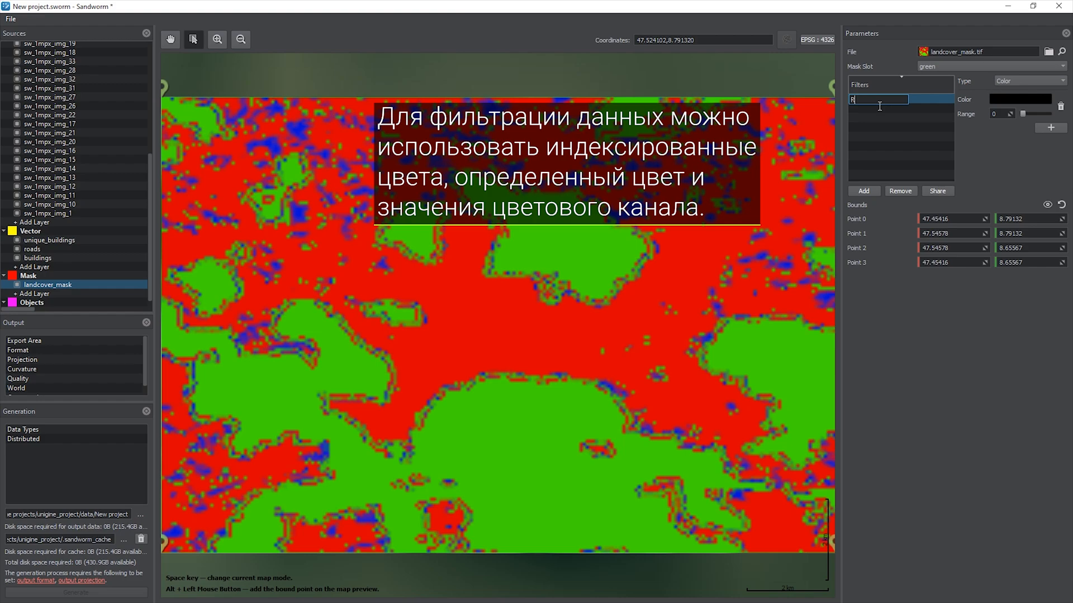
Add a second landcover_mask filter named G with type Single Channel and channel G
left_click(864, 191)
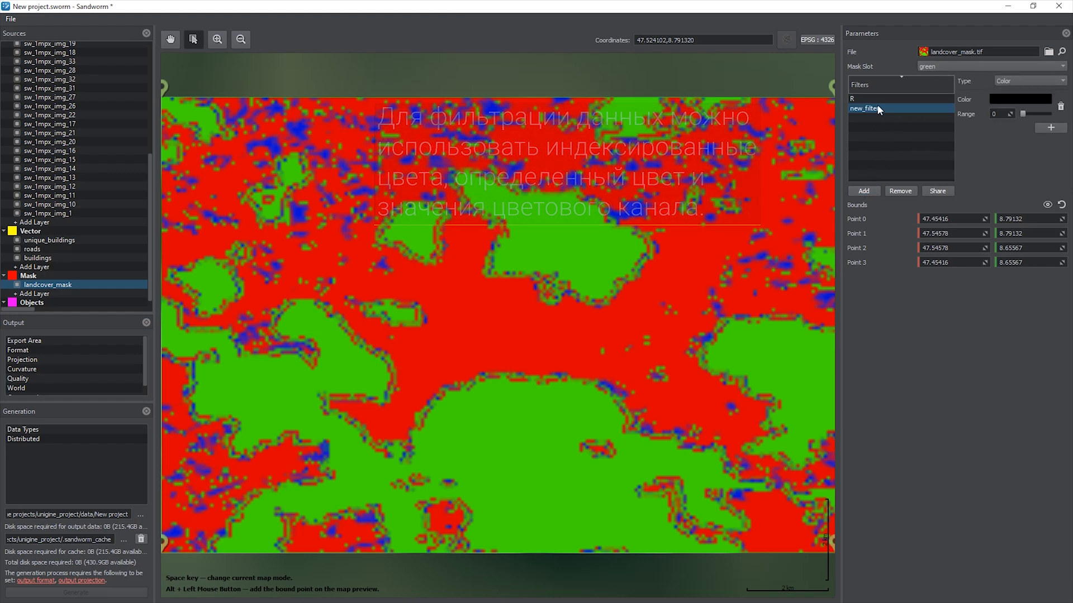
type("G")
key("Return")
left_click(1014, 82)
left_click(1016, 92)
left_click(1017, 98)
left_click(1015, 116)
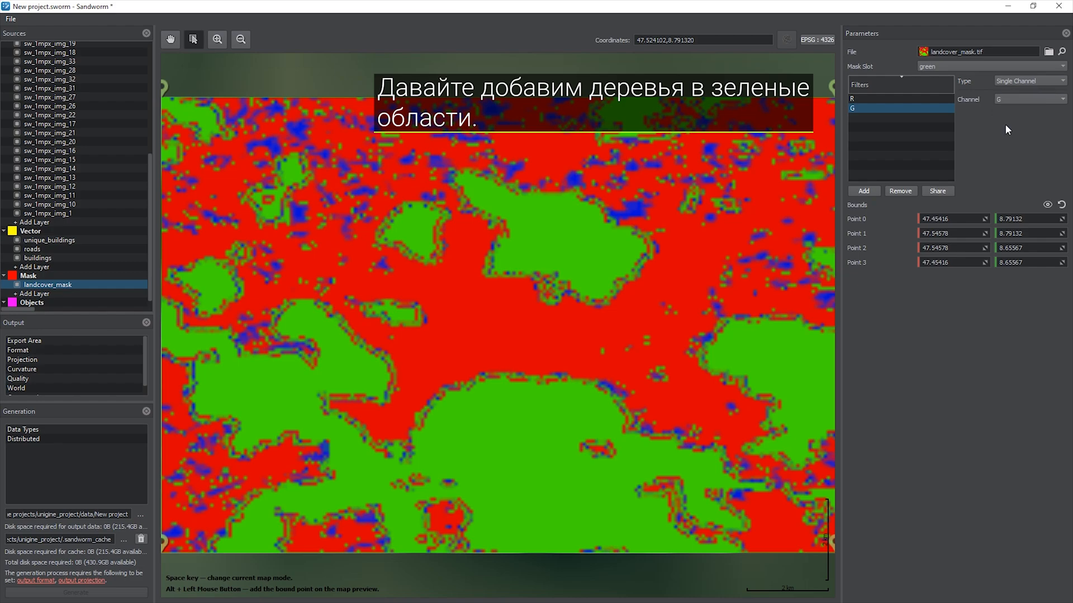
Add a new object of type Buildings to the Objects sources
left_click(50, 240)
left_click(49, 258)
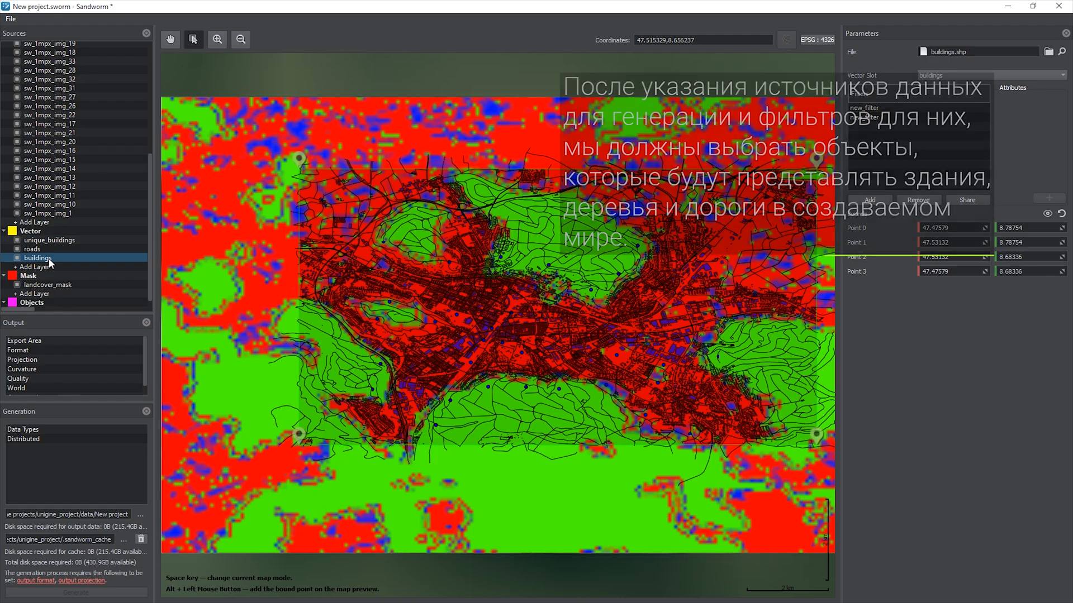
scroll(50, 262, "down", 1)
left_click(37, 302)
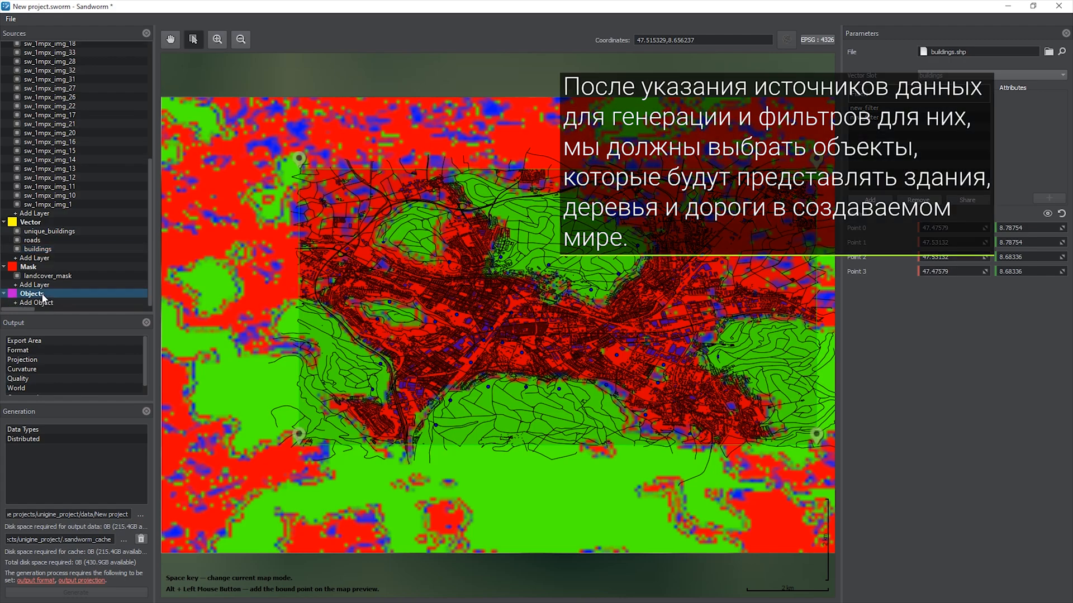
left_click(989, 57)
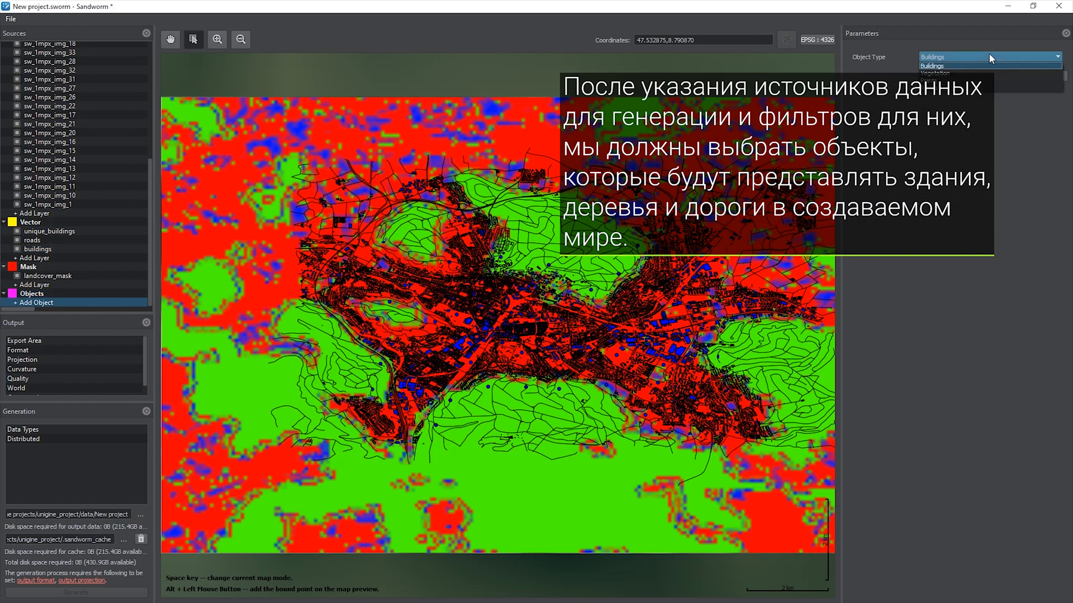
left_click(1016, 68)
left_click(1043, 78)
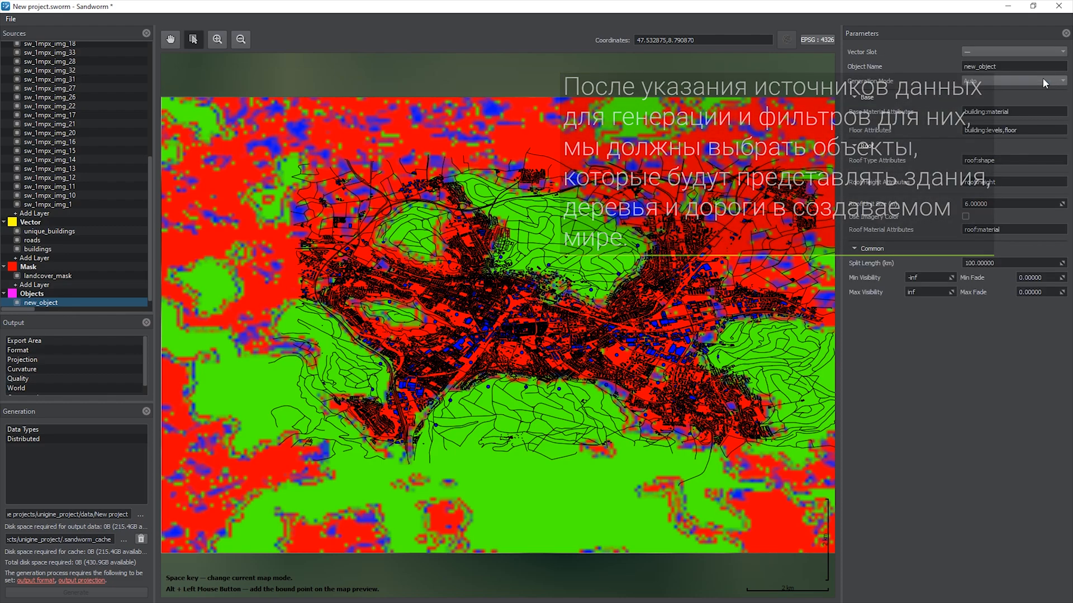
Assign the buildings vector slot to the new object and name it buildings
left_click(981, 51)
left_click(984, 62)
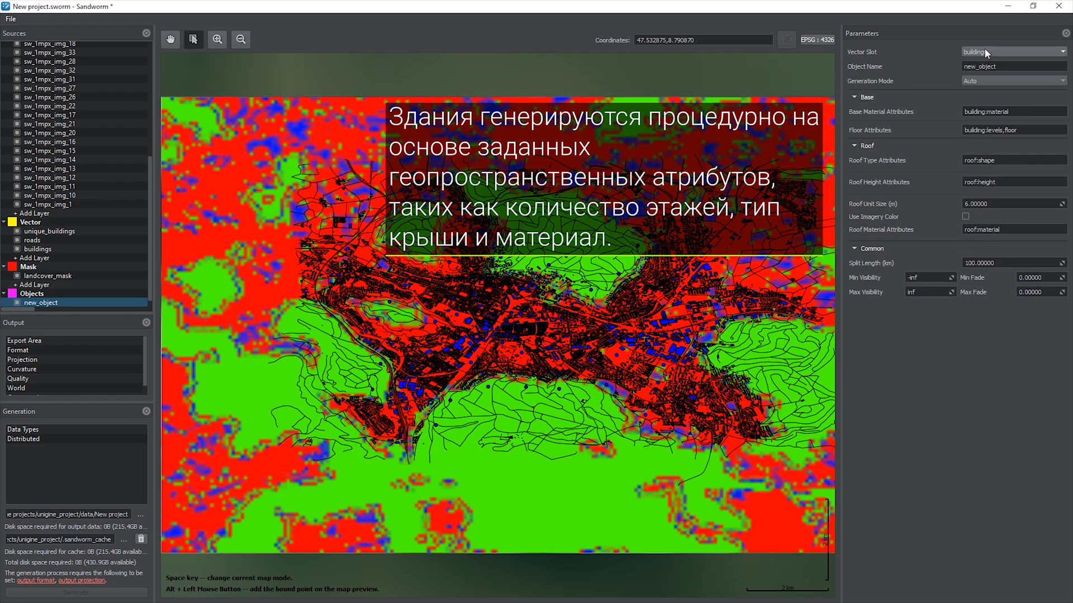
key("Tab")
type("buildings")
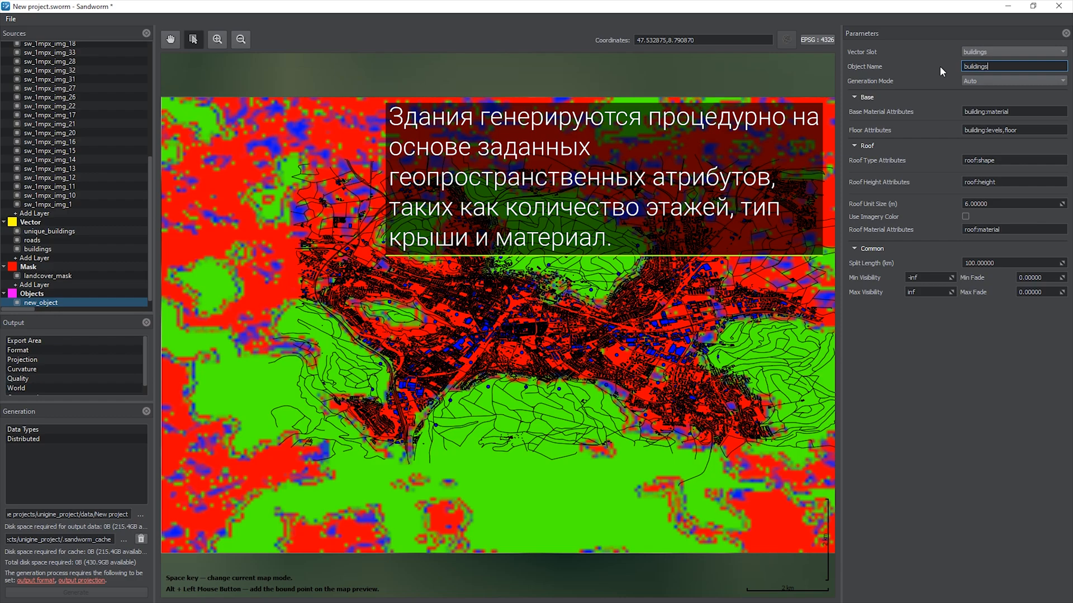
key("Return")
left_click(1028, 78)
left_click(1028, 79)
left_click(975, 161)
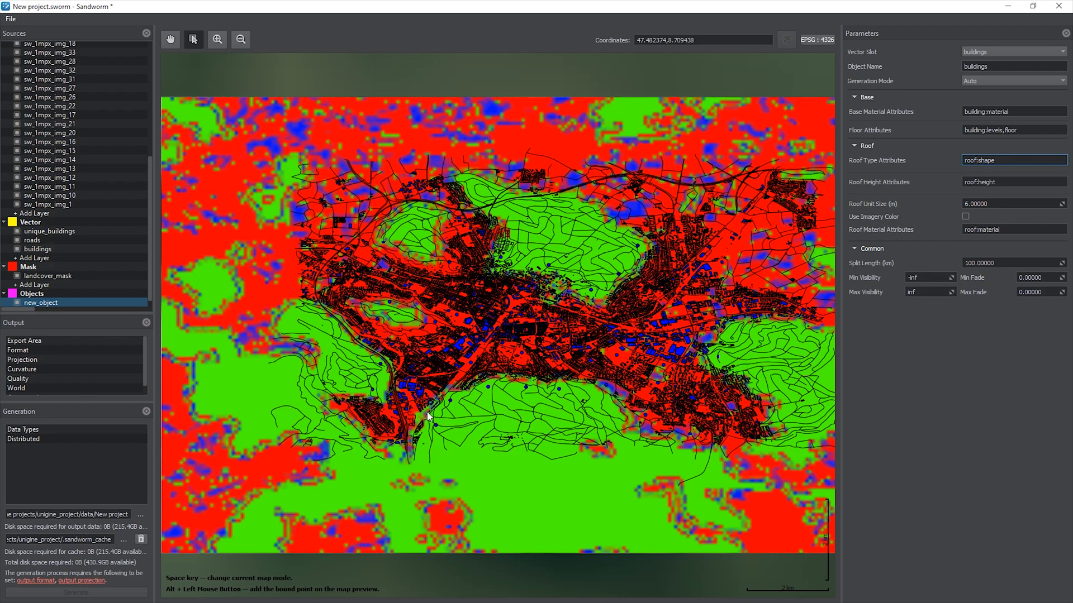
Add a new object of type Vegetation to the Objects sources
left_click(45, 304)
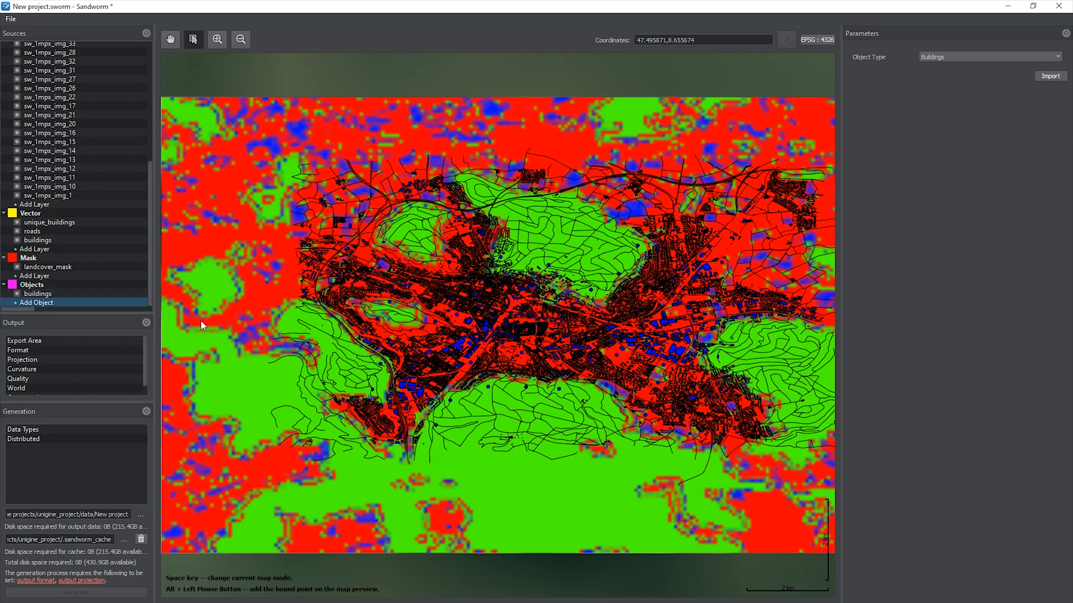
left_click(950, 57)
left_click(950, 74)
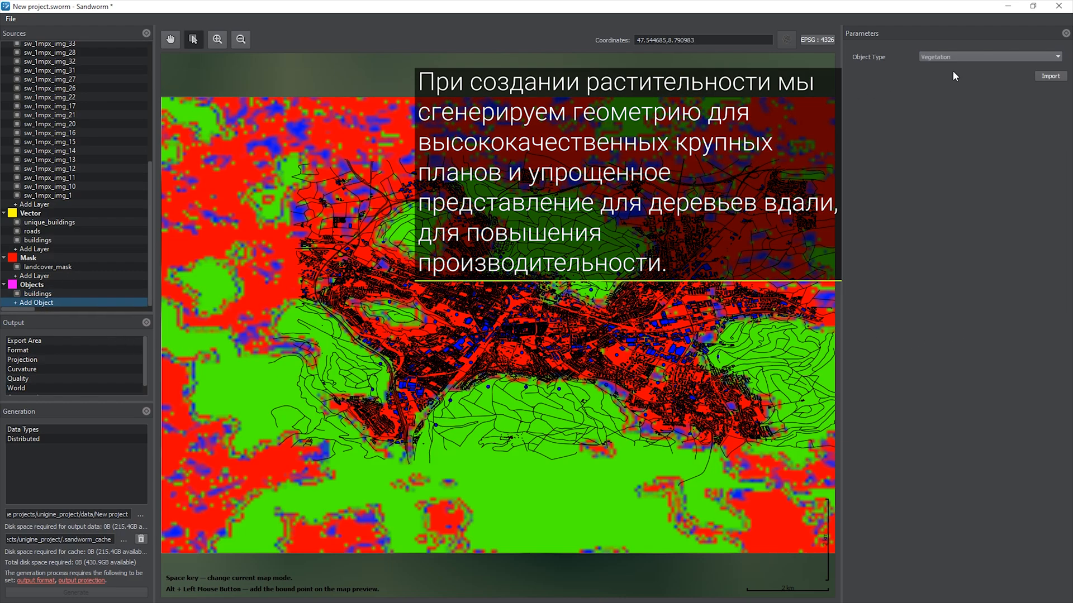
left_click(1046, 76)
Assign the green mask slot to the new vegetation object and name it trees
left_click(984, 54)
left_click(960, 59)
key("Tab")
type("trees")
key("Return")
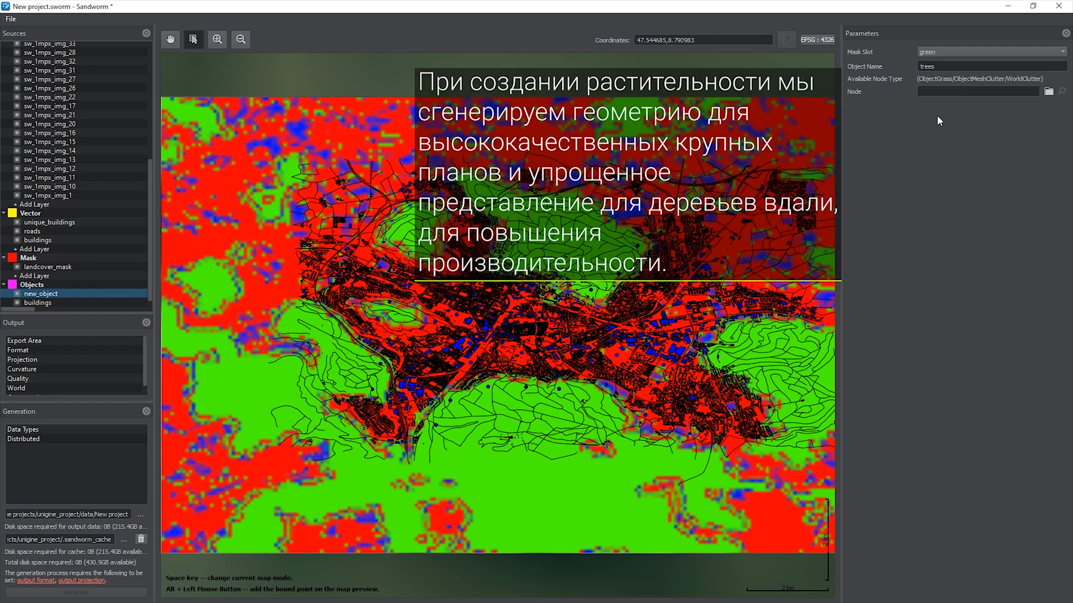
Assign pine_clutter.node from the nodes/vegetation/pine folder as the node of the trees object
left_click(1050, 91)
left_click(316, 281)
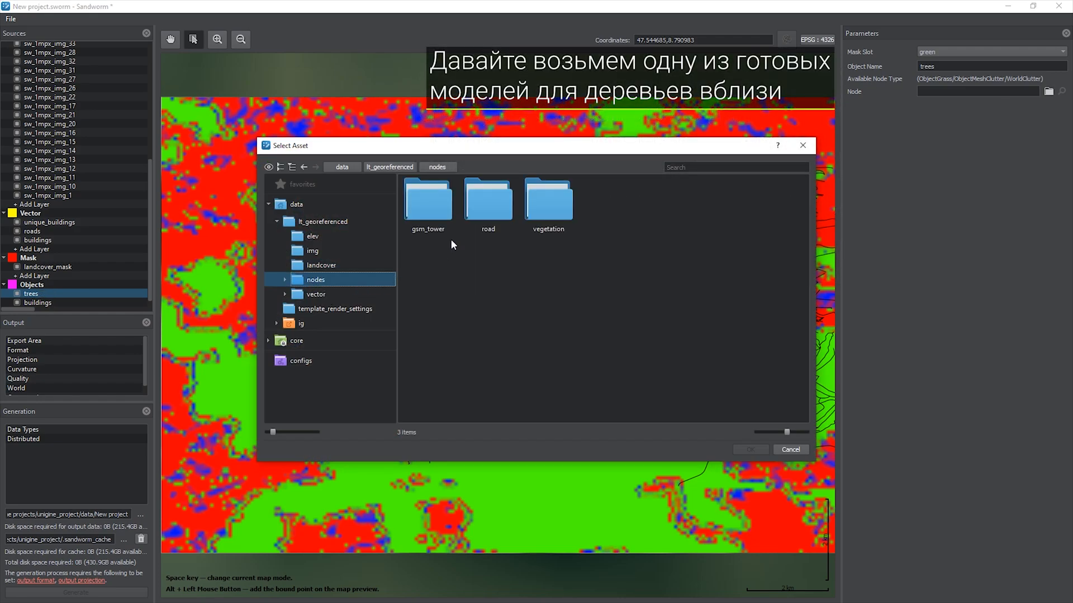
left_click(540, 208)
double_click(498, 206)
left_click(674, 206)
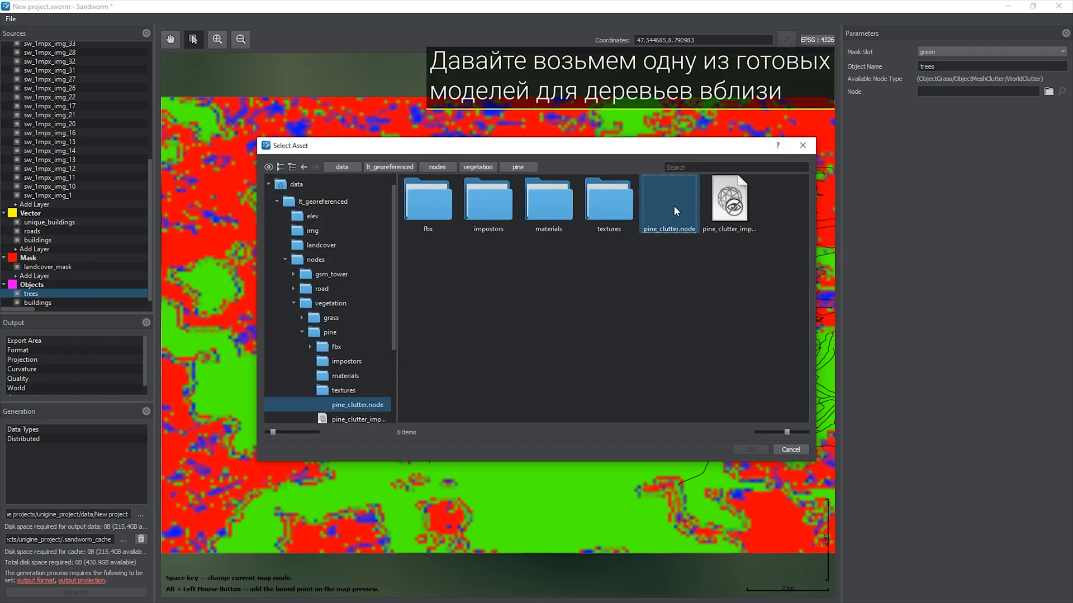
double_click(674, 207)
Add another Vegetation object to the Objects sources for the simplified distant trees
scroll(24, 276, "down", 1)
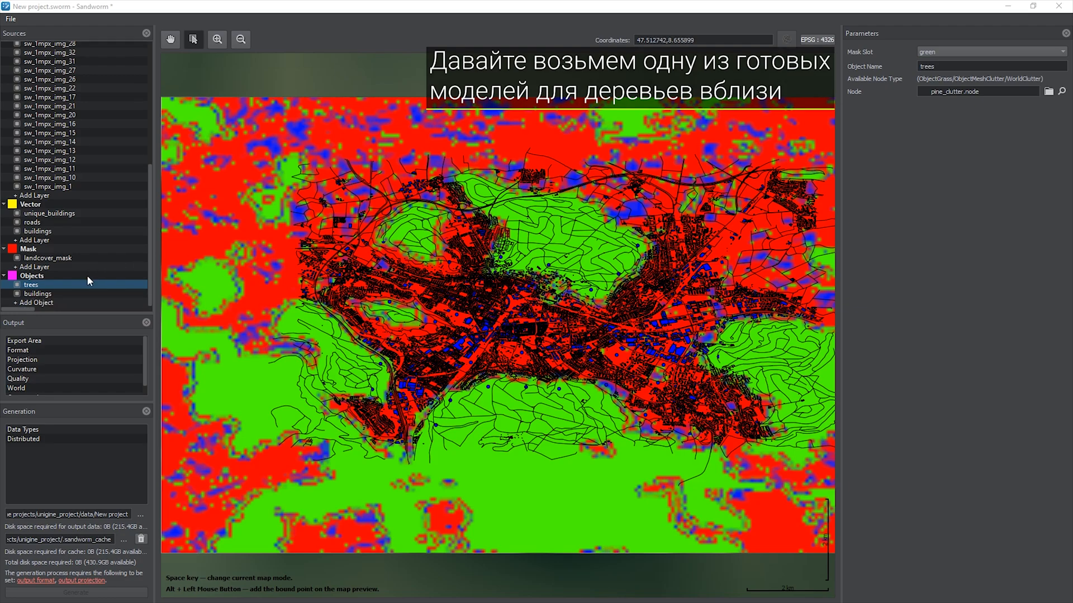
left_click(37, 303)
left_click(986, 56)
left_click(973, 68)
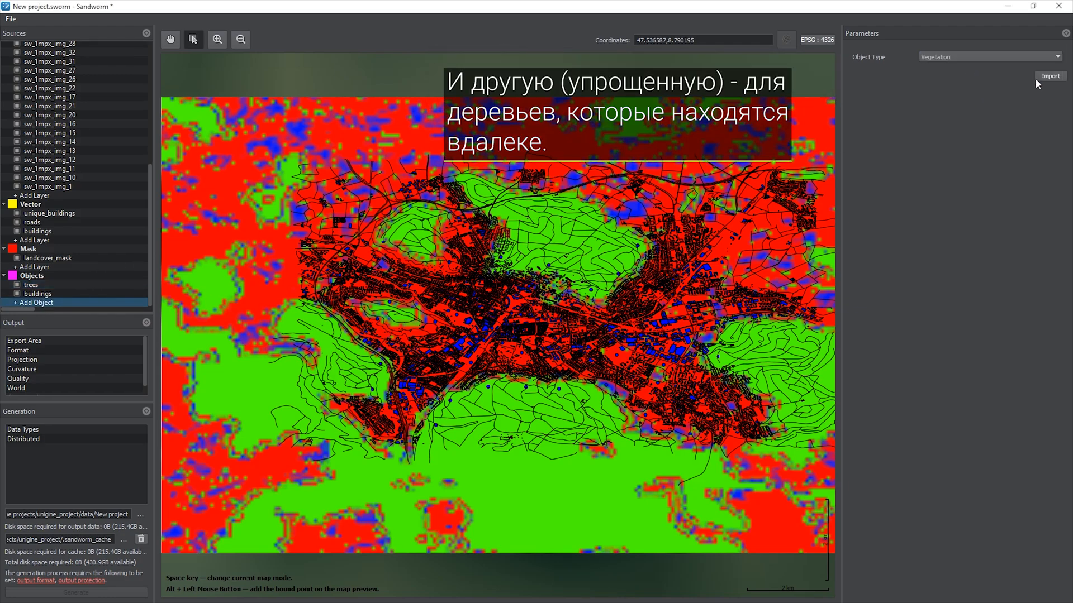
left_click(1048, 76)
Name the second vegetation object trees_impostors and assign the pine clutter impostor node to it
double_click(939, 66)
type("trees_impostors")
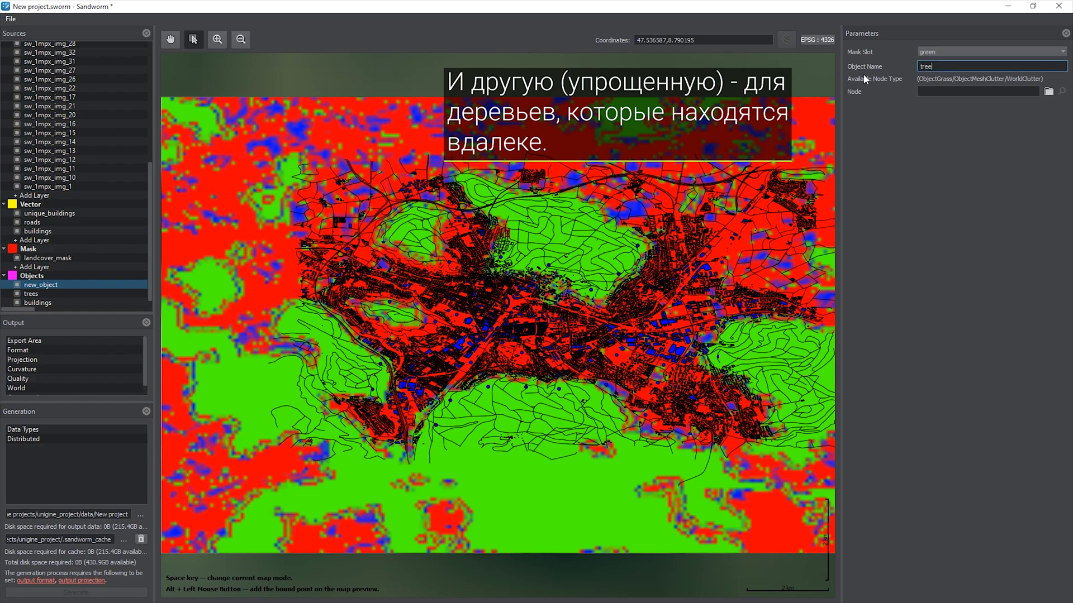
key("Return")
left_click(1045, 92)
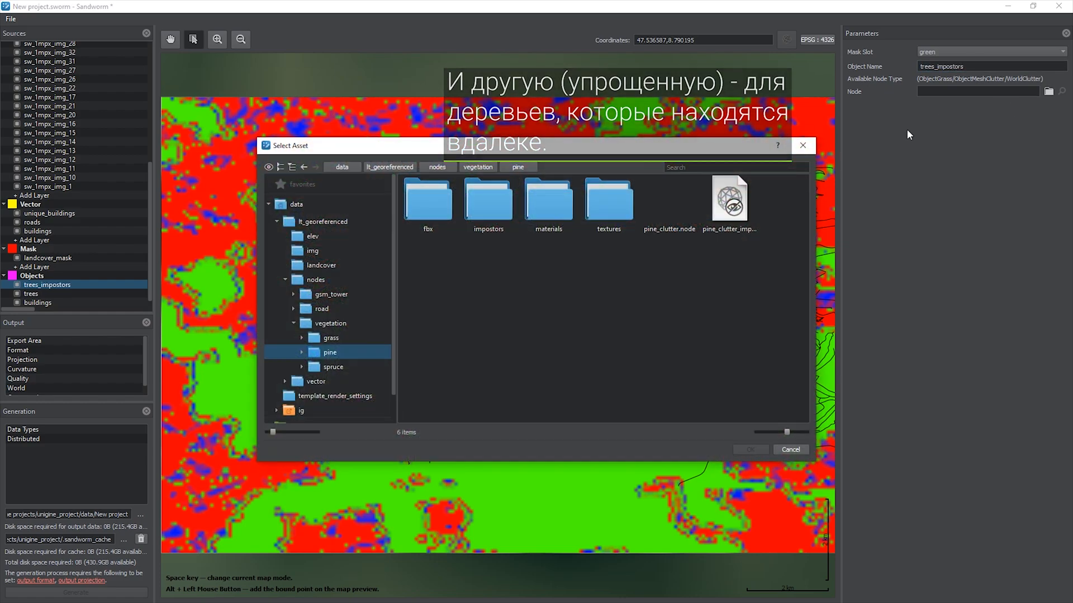
double_click(736, 191)
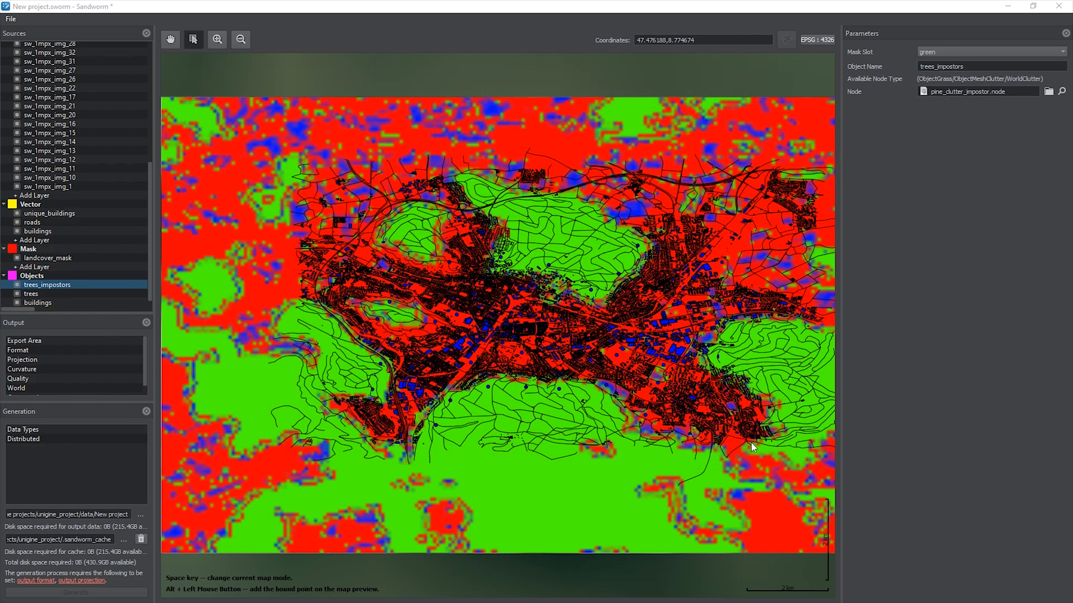
Add a Points object that uses the points vector slot and name it towers
scroll(56, 299, "down", 1)
left_click(54, 302)
left_click(953, 57)
left_click(938, 79)
left_click(1043, 77)
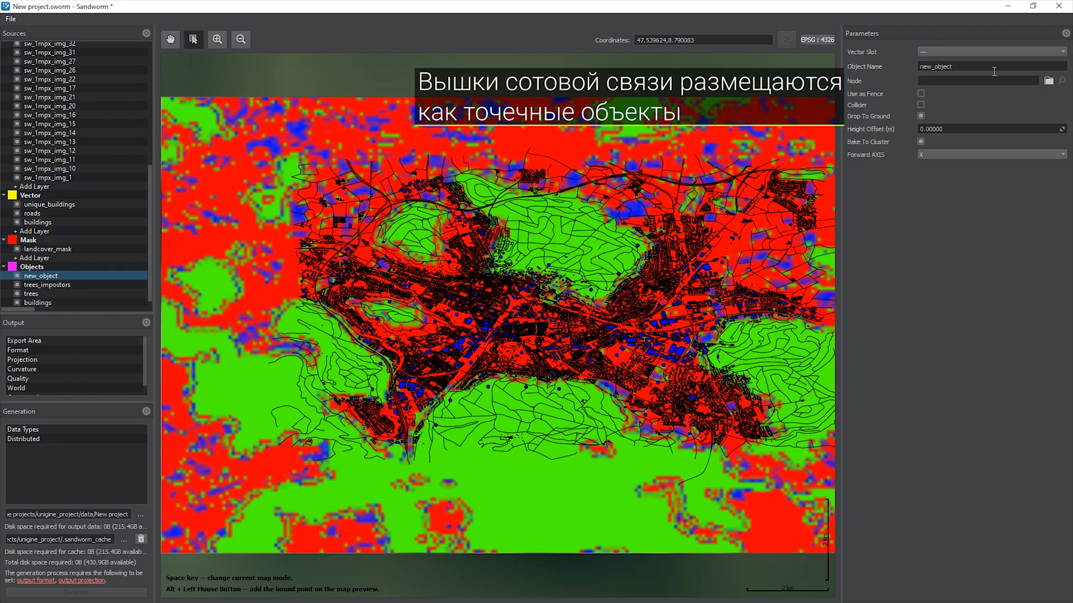
type("towers")
key("Return")
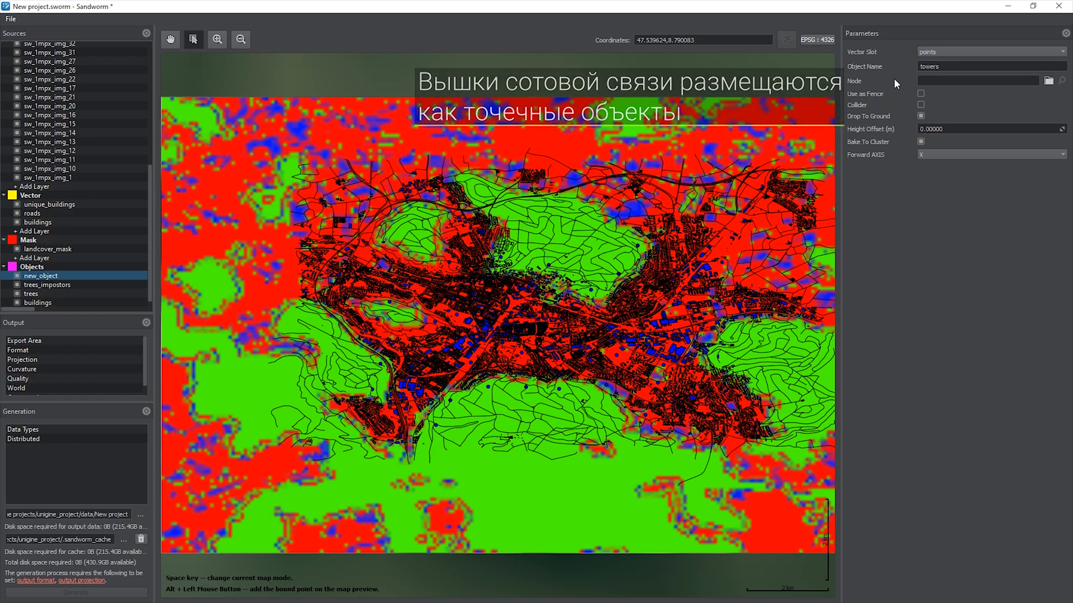
Assign gsm_tower.node from the gsm_tower folder as the node of the towers object
left_click(1049, 82)
left_click(331, 295)
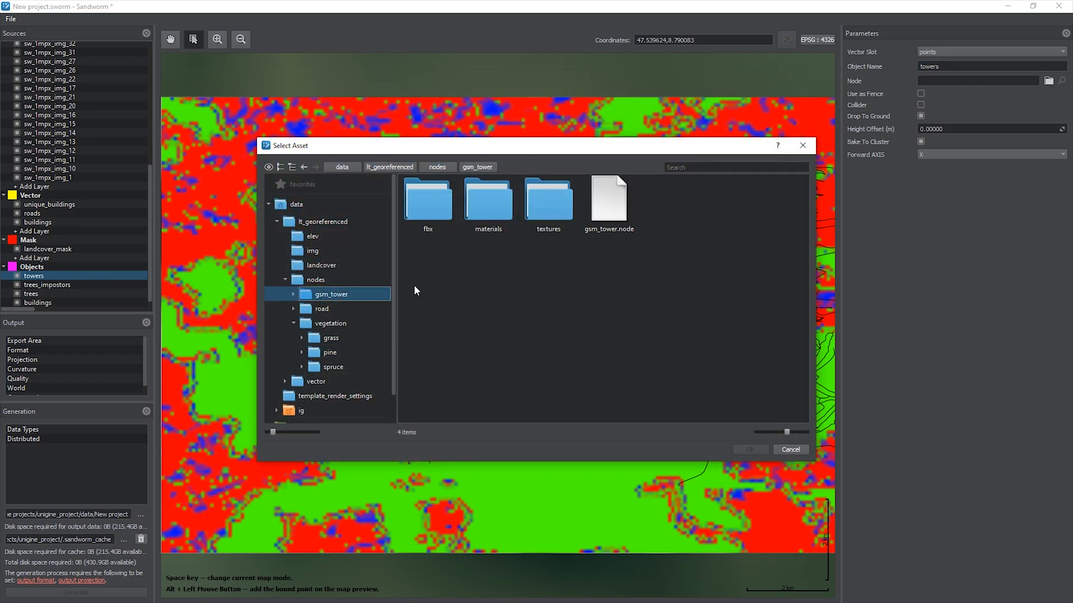
double_click(609, 218)
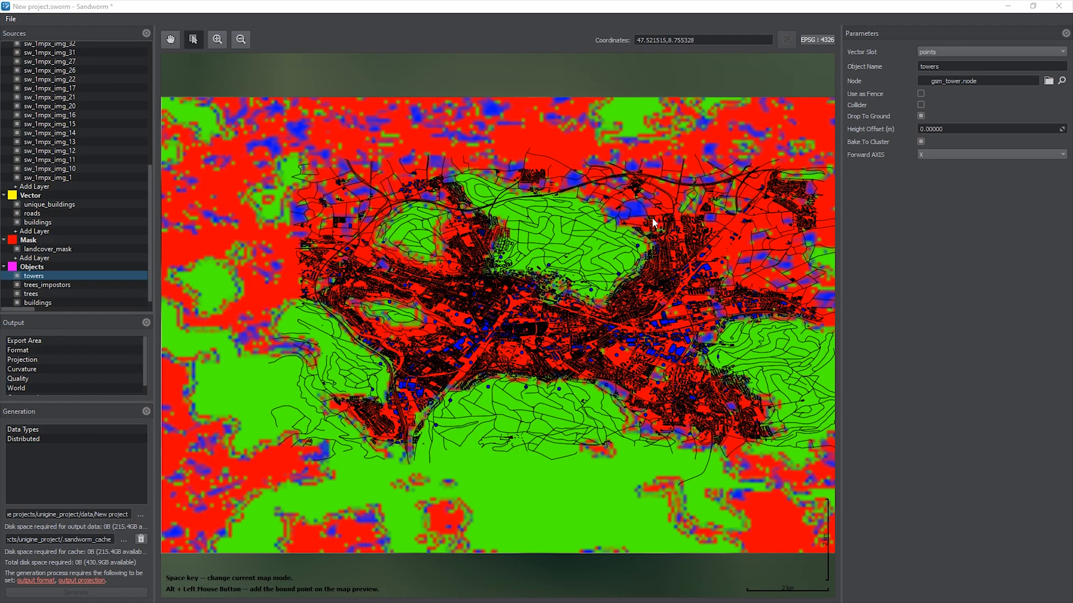
Add a Roads object that uses the roads vector slot and name it roads
scroll(61, 283, "down", 1)
left_click(33, 301)
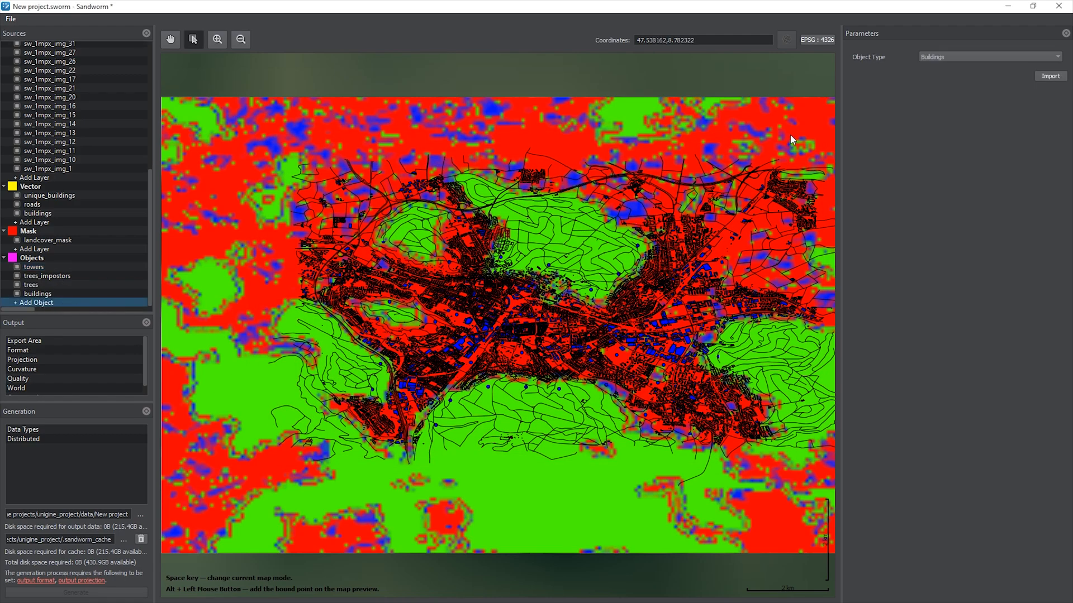
left_click(983, 56)
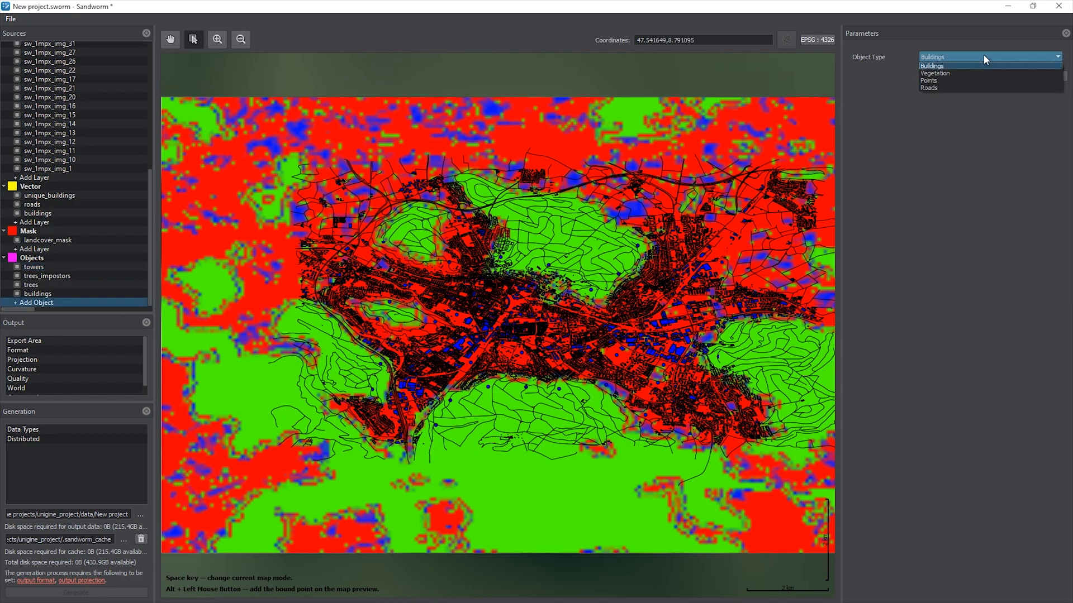
left_click(943, 88)
left_click(1034, 78)
left_click(942, 74)
Assign road.node from the road folder to the roads object, with a decal texture resolution of 1024
left_click(1048, 81)
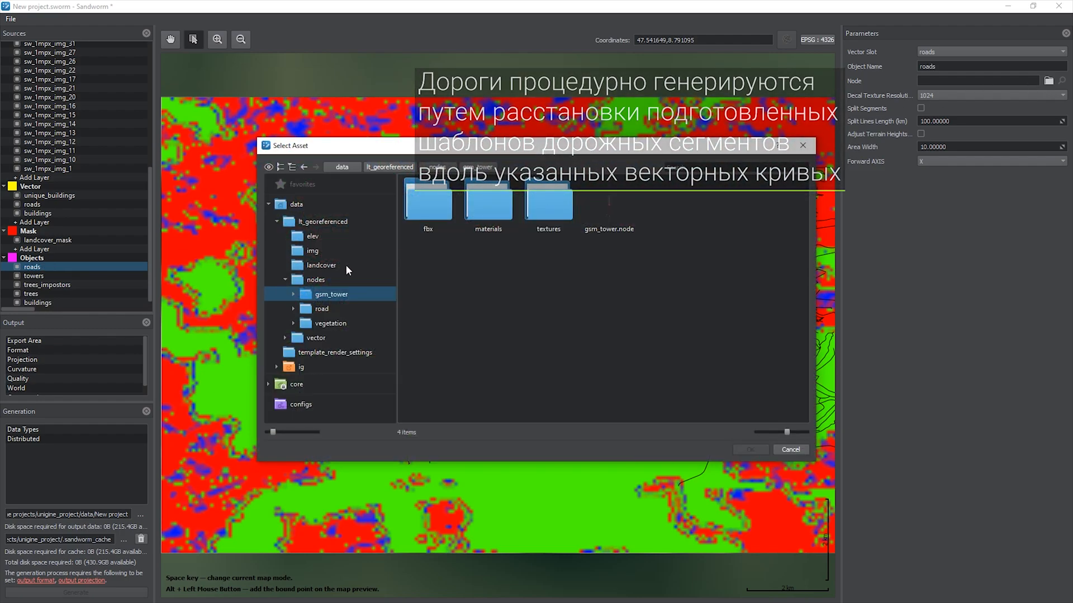
double_click(327, 308)
double_click(601, 198)
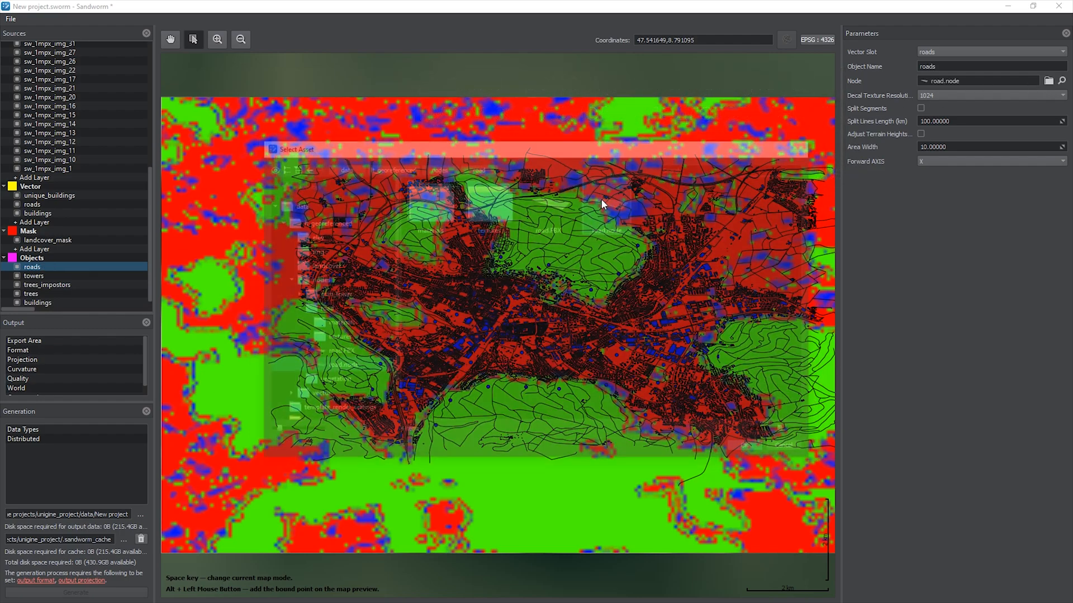
left_click(956, 94)
left_click(947, 128)
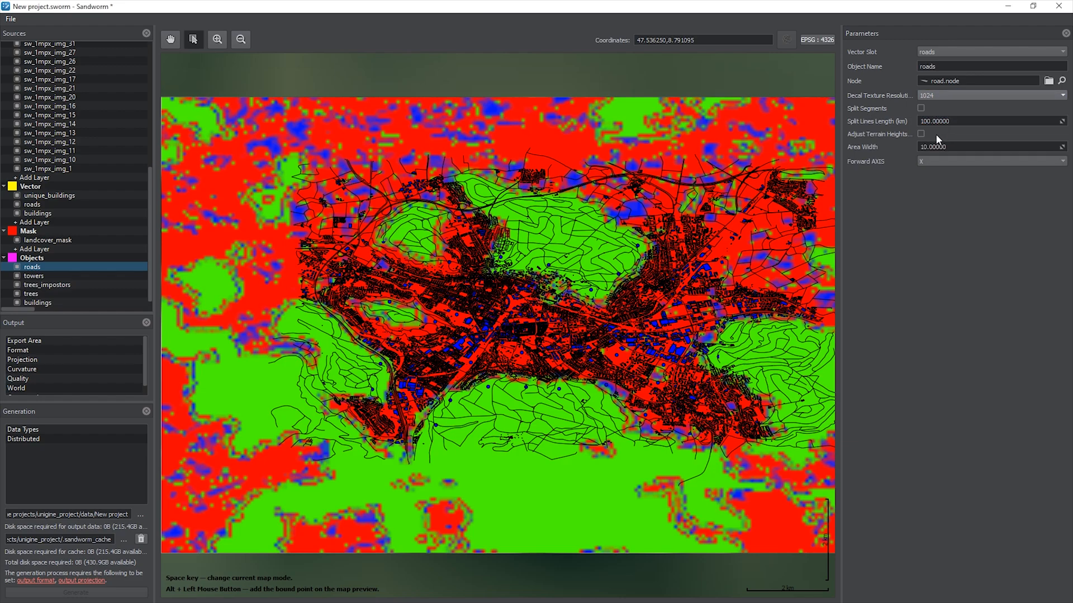
Check the export area settings and set the output terrain format to Object Landscape Terrain
scroll(129, 264, "down", 1)
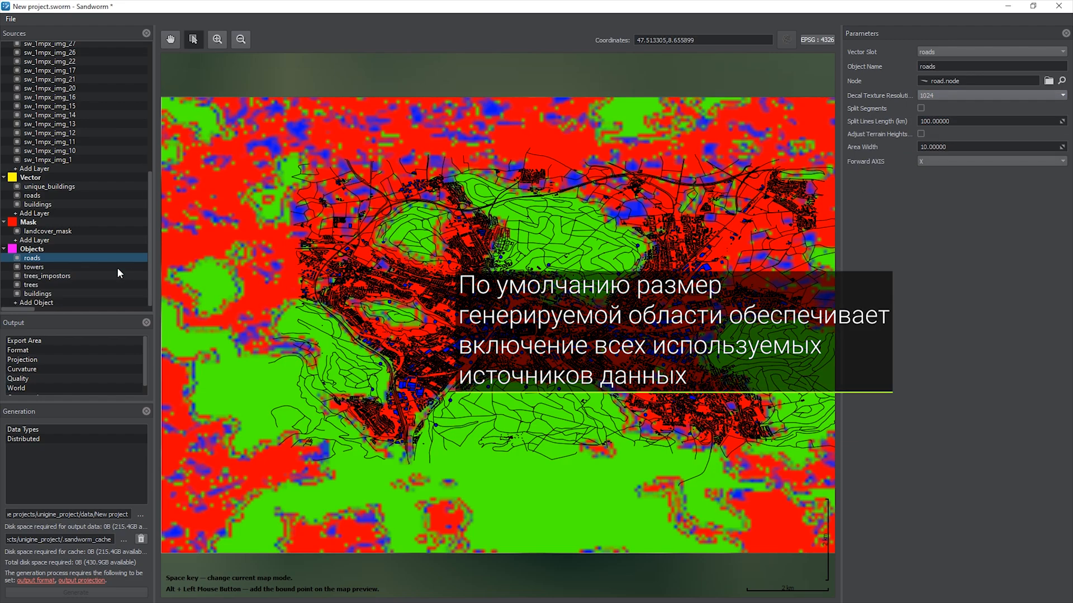
left_click(23, 341)
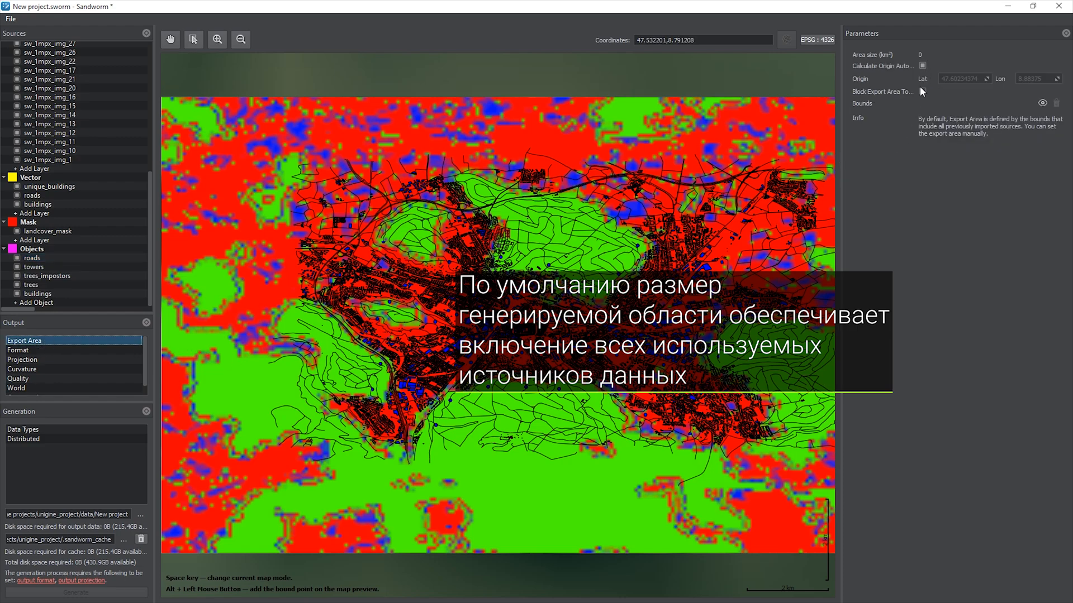
left_click(55, 350)
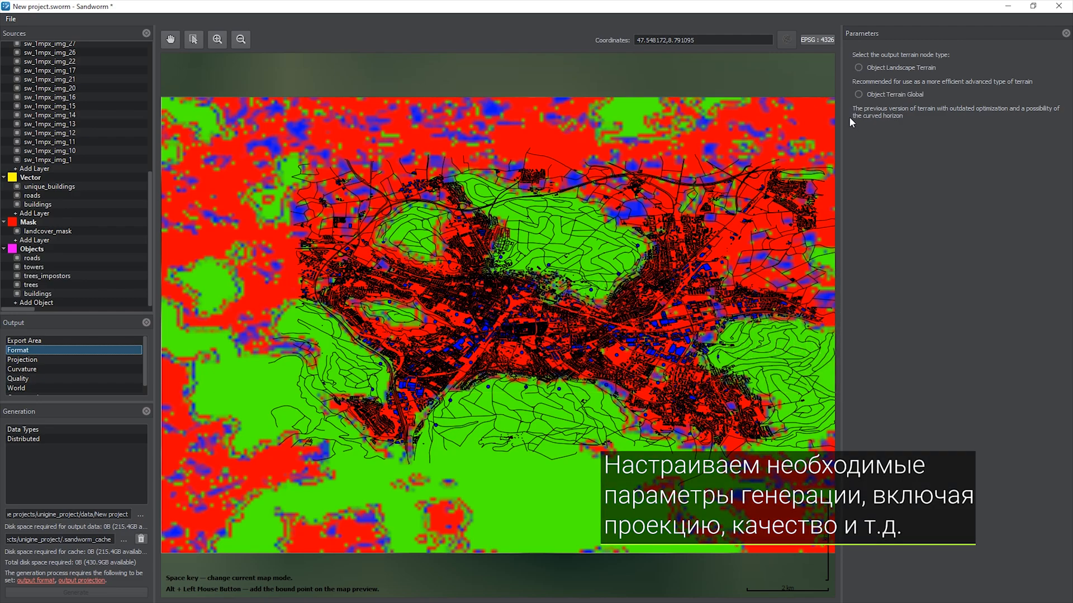
Set the output projection to WGS 84 / Pseudo-Mercator (EPSG : 3857)
left_click(112, 359)
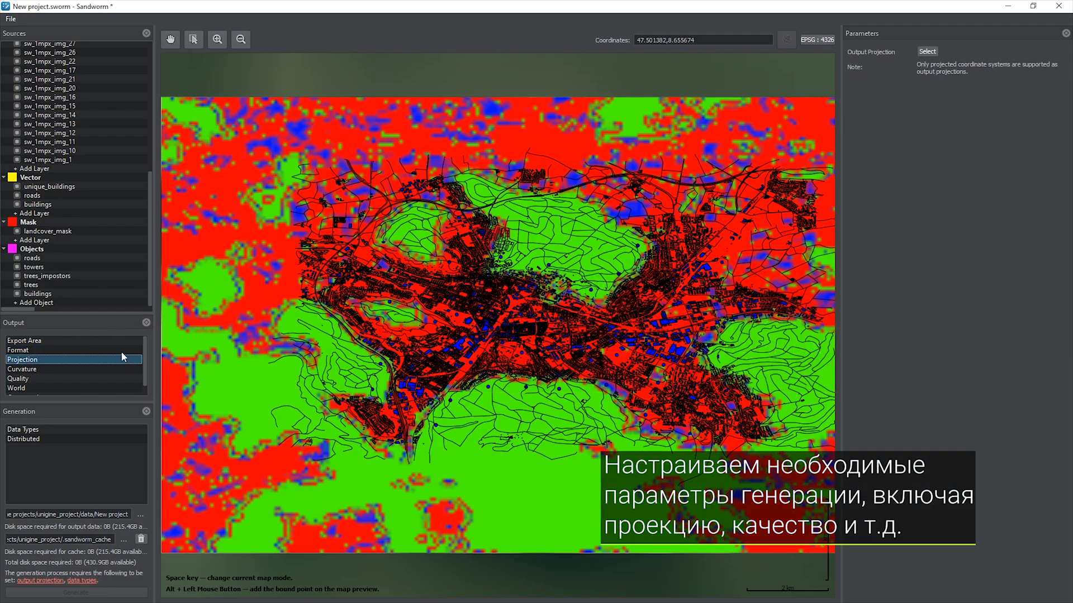
left_click(926, 52)
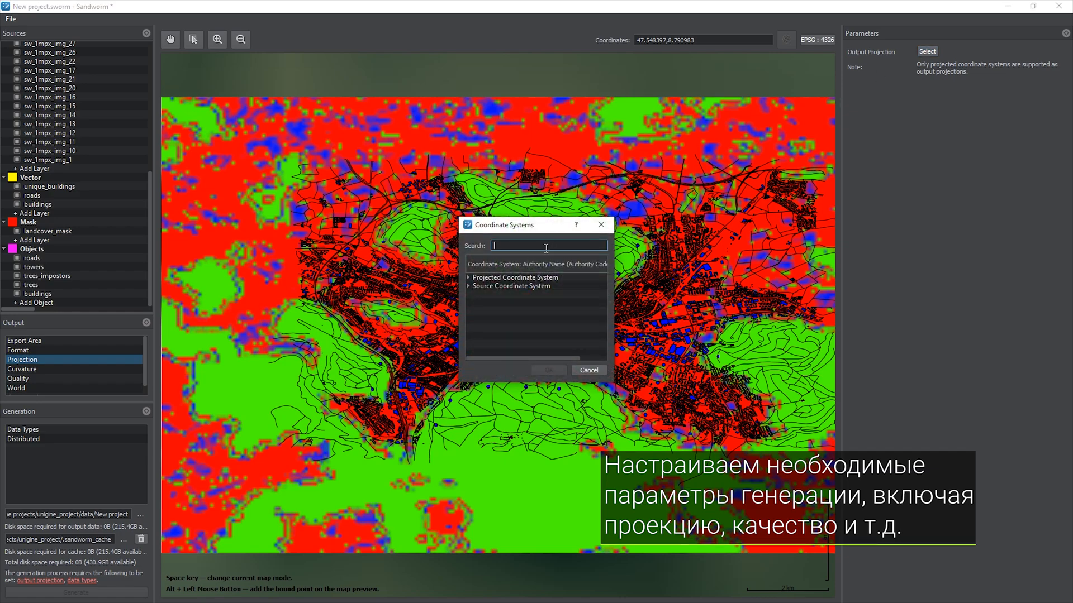
type("3857")
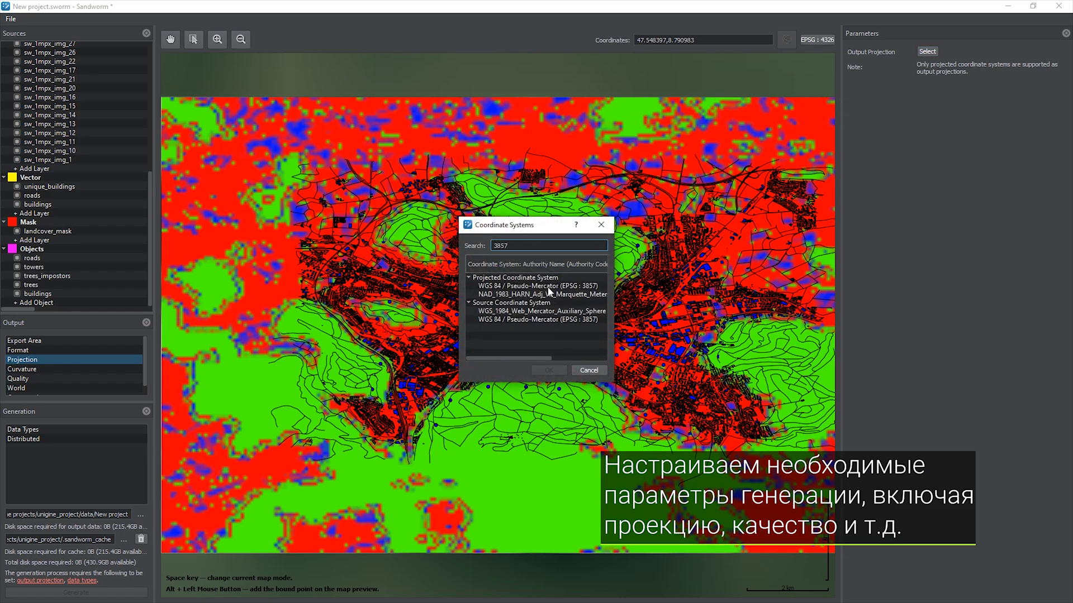
left_click(548, 370)
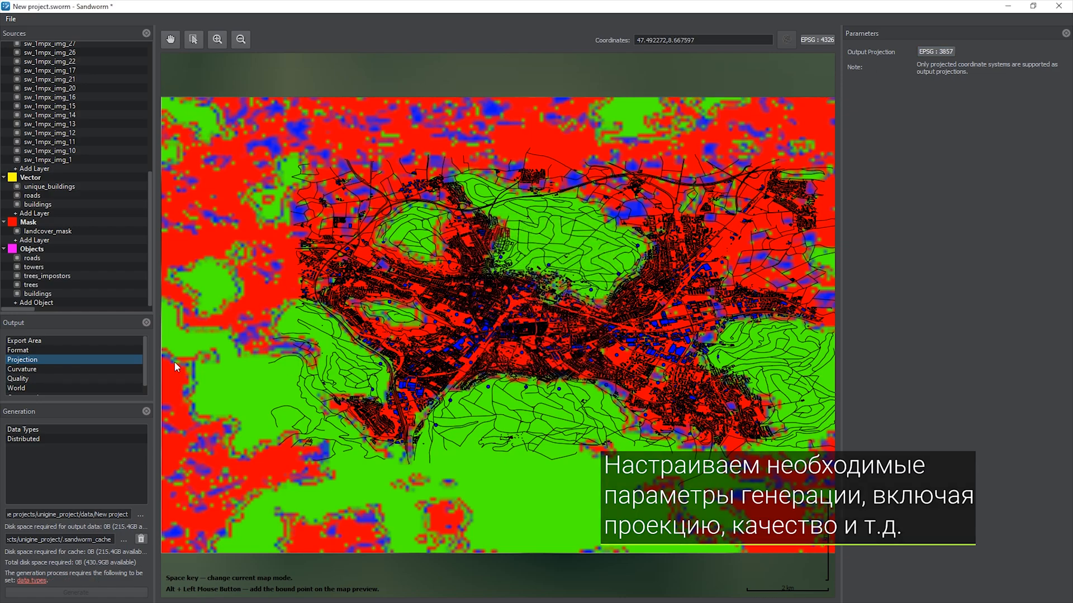
Review the curvature, quality and compression output settings, including the available compression options
left_click(22, 369)
left_click(23, 379)
left_click(36, 394)
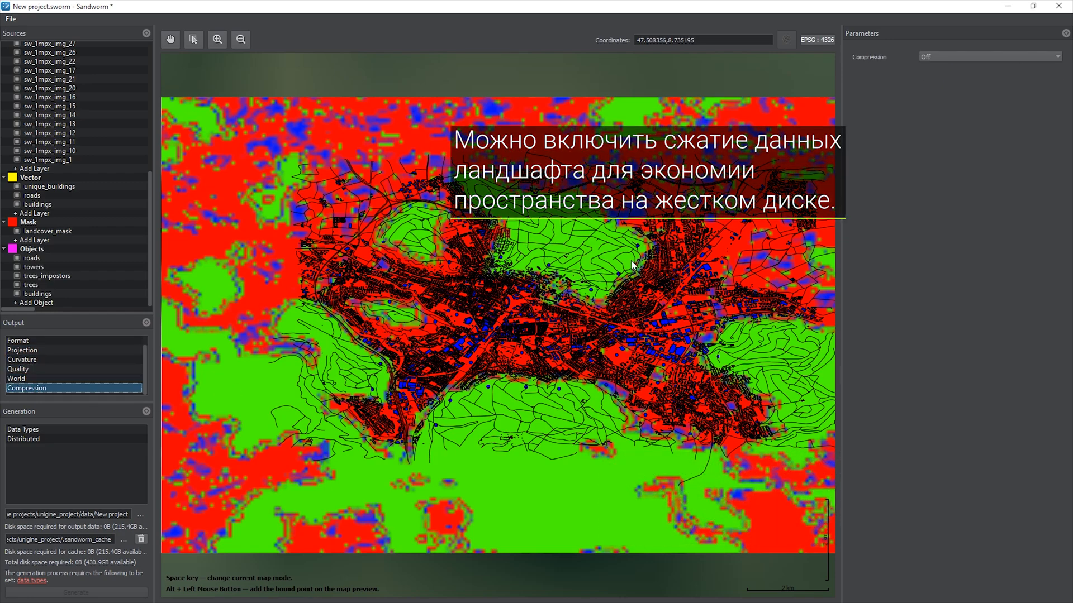
left_click(942, 56)
left_click(942, 56)
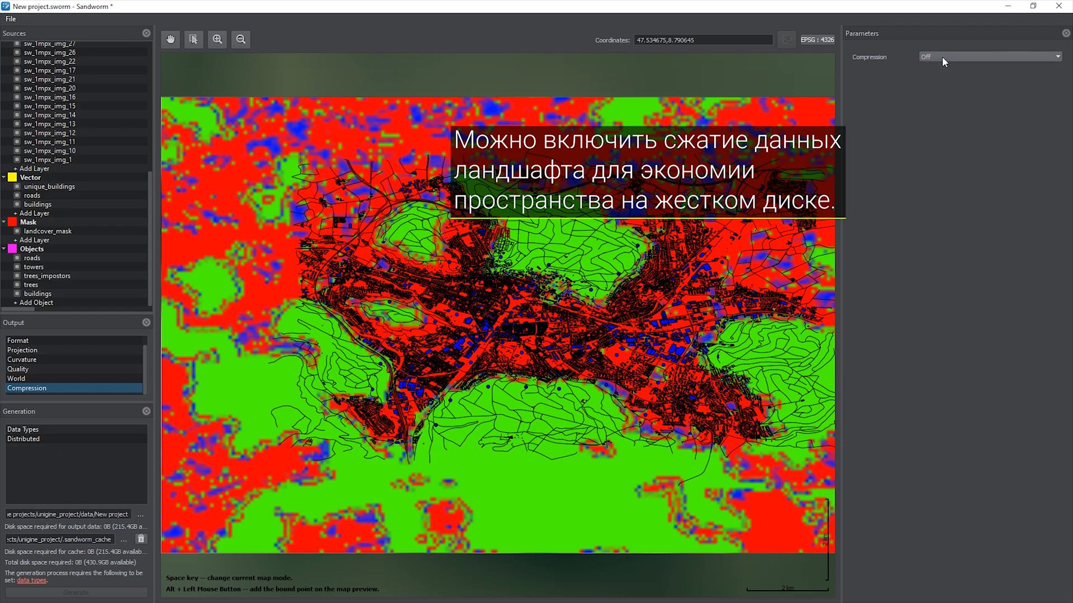
Enable Terrain Data and Vector Objects as the data types to generate and check the distributed generation settings
left_click(45, 427)
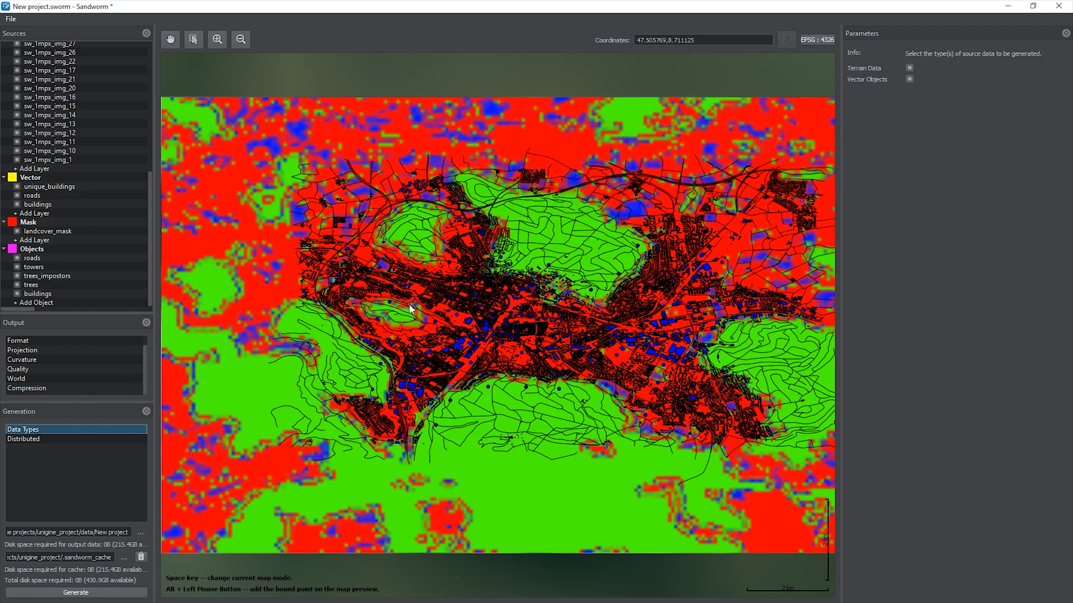
left_click(66, 440)
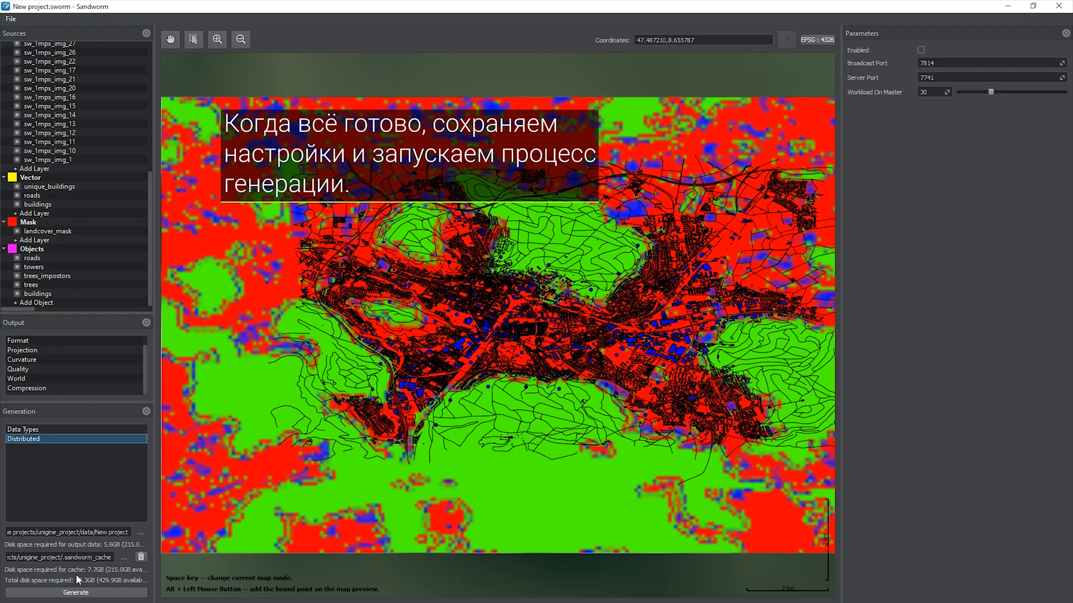
Generate the terrain from the configured sources and close Sandworm to return to UnigineEditor
left_click(76, 593)
left_click(610, 346)
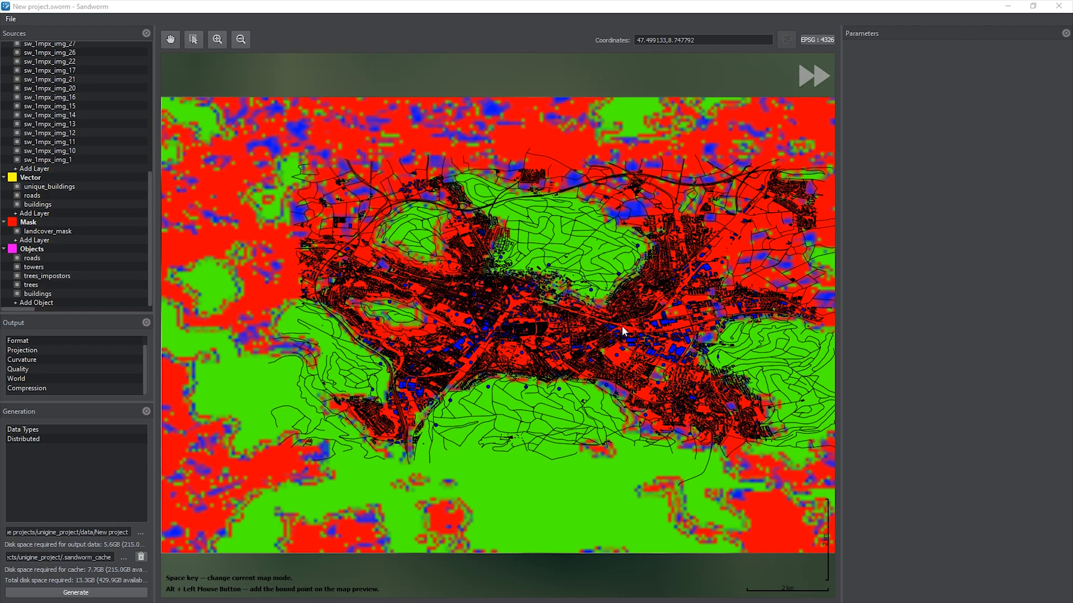
left_click(1058, 7)
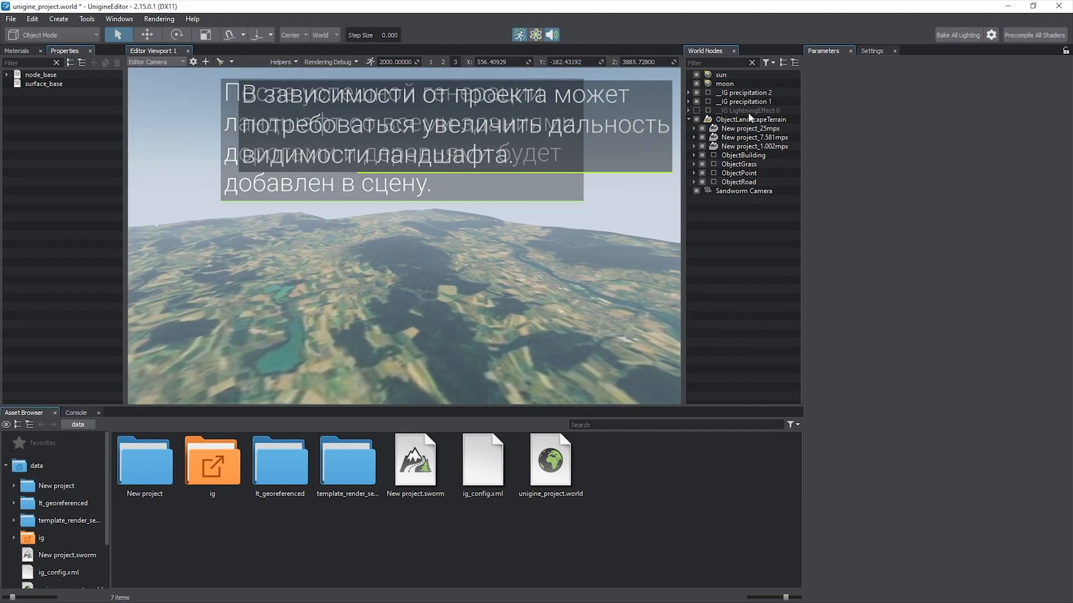
Set the landscape geometry's visibility distance to 300000 in the render settings
left_click(871, 51)
left_click(847, 293)
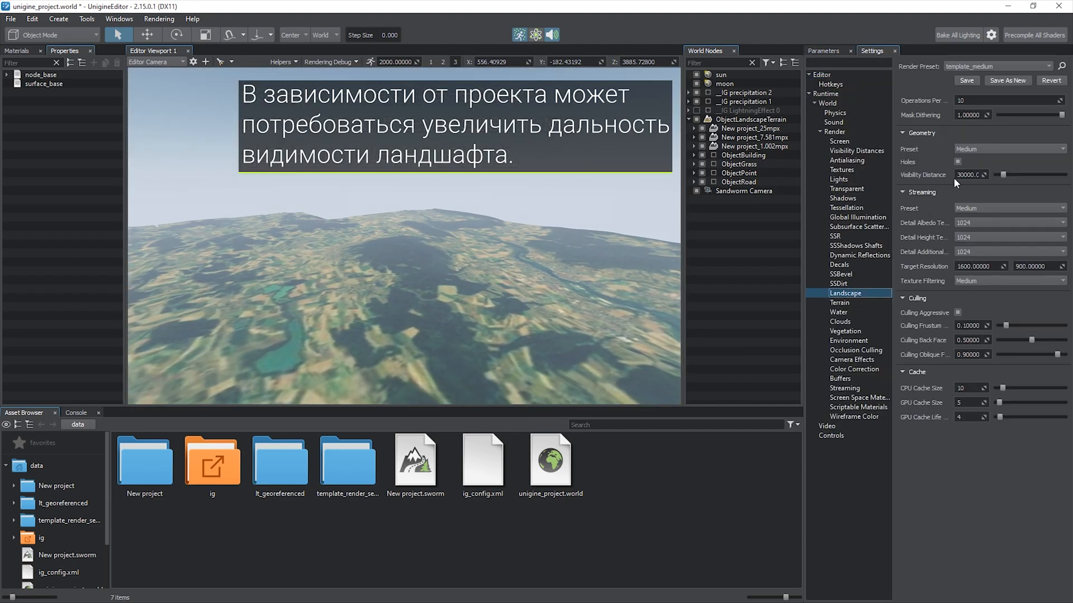
type("0")
key("Return")
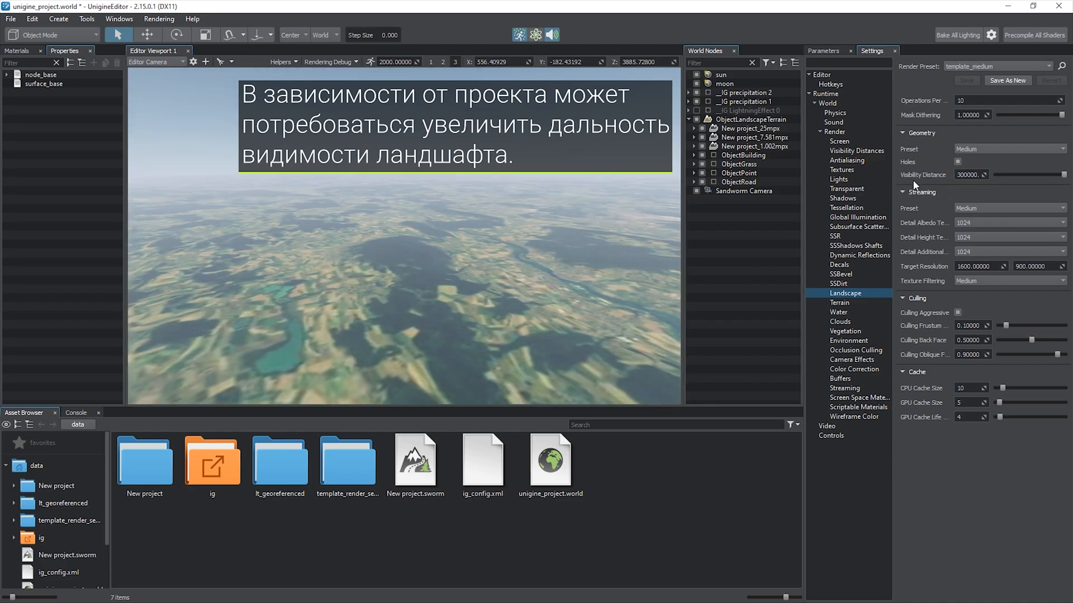
key("e")
right_click_drag(572, 264, 328, 261)
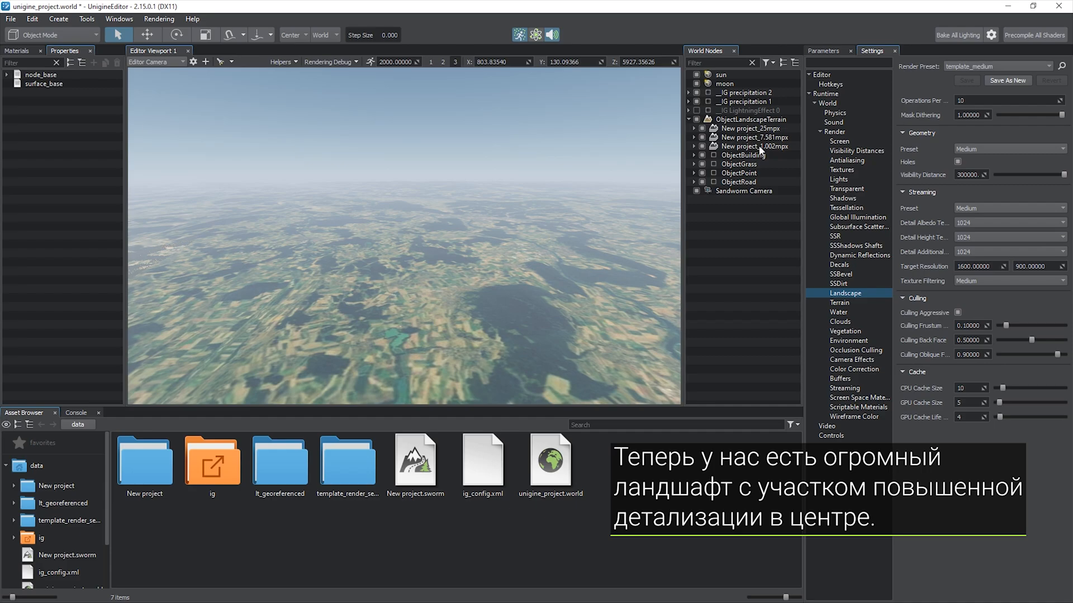
Select the high-detail landscape layer New project_1.002mpx and set its attenuation distance to 1000 in both directions
key("w")
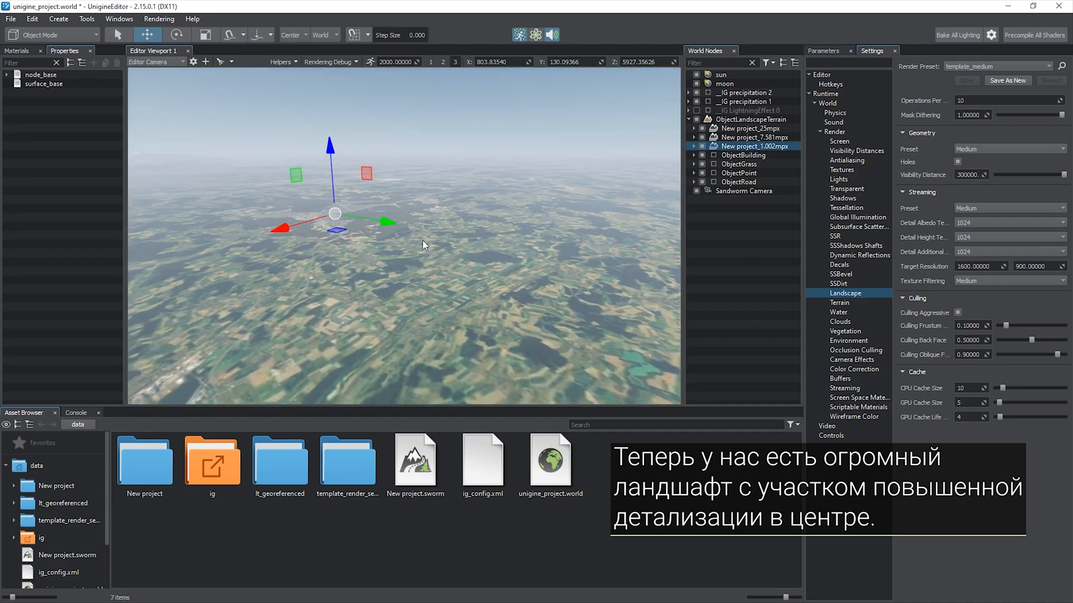
key("f")
key("q")
key("w")
right_click_drag(485, 179, 628, 186)
key("s")
key("w")
left_click(827, 51)
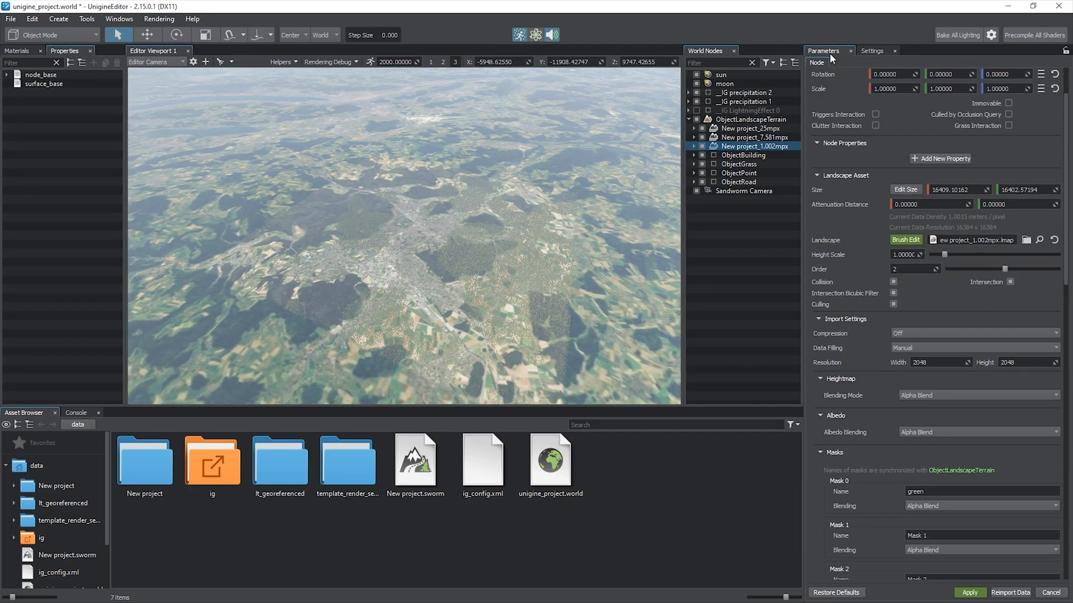
type("1000")
key("Tab")
type("1000")
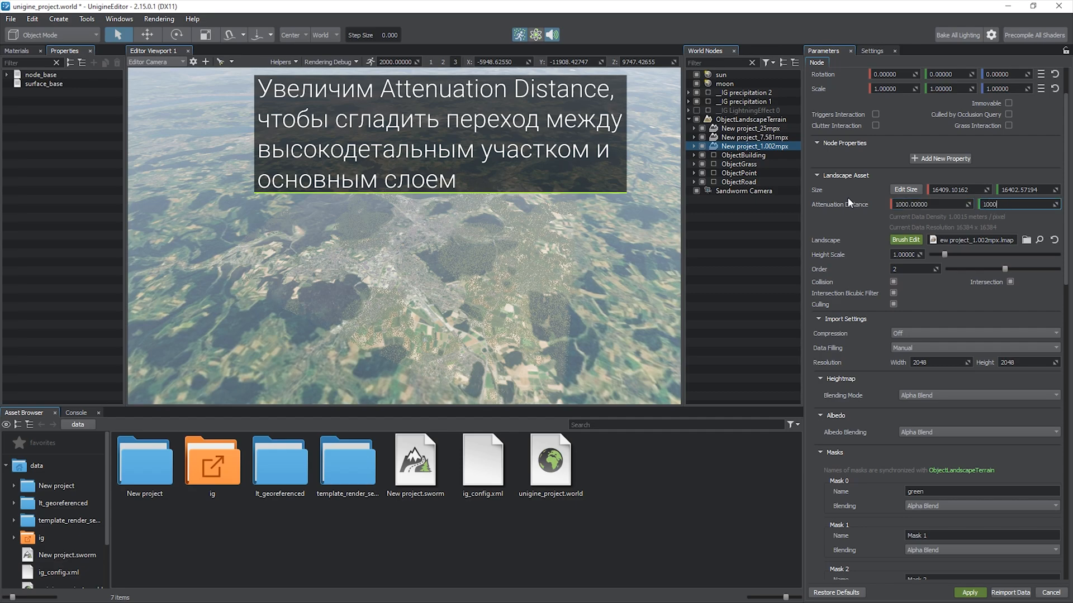
key("Return")
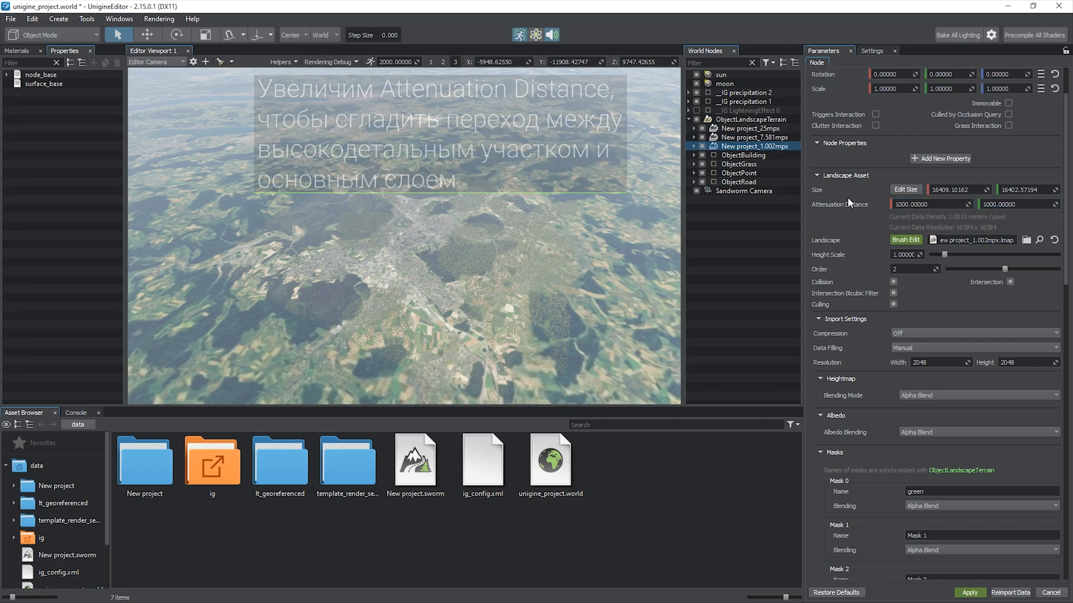
Examine the generated buildings, trees and towers up close across the high-detail city area
left_click_drag(439, 247, 489, 265, "alt")
key("w")
right_click_drag(488, 265, 18, 208)
key("w")
key("2")
right_click_drag(447, 255, 527, 253)
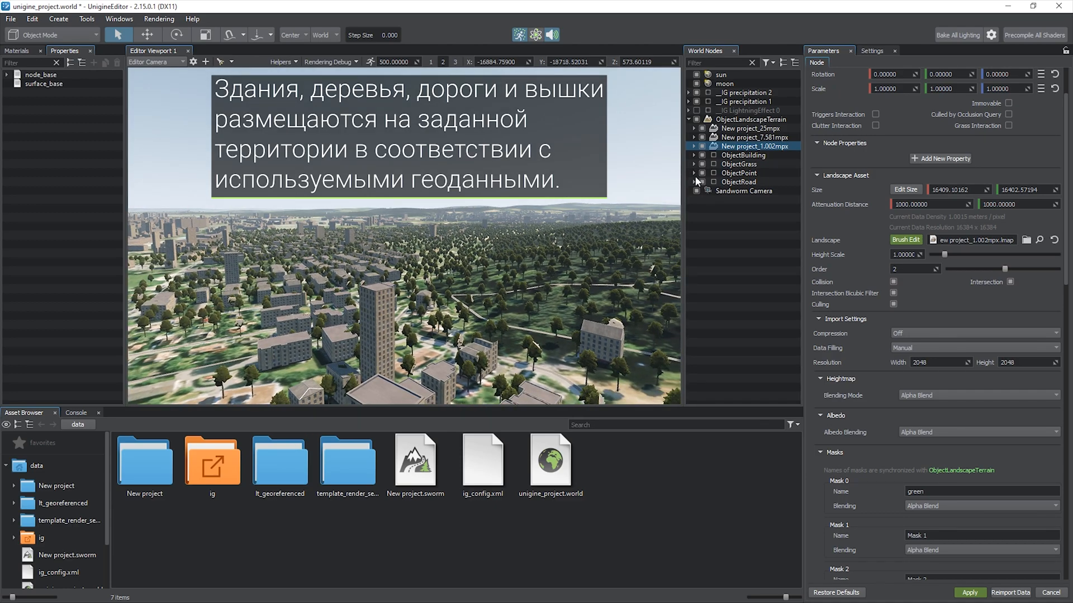
right_click_drag(535, 253, 693, 197)
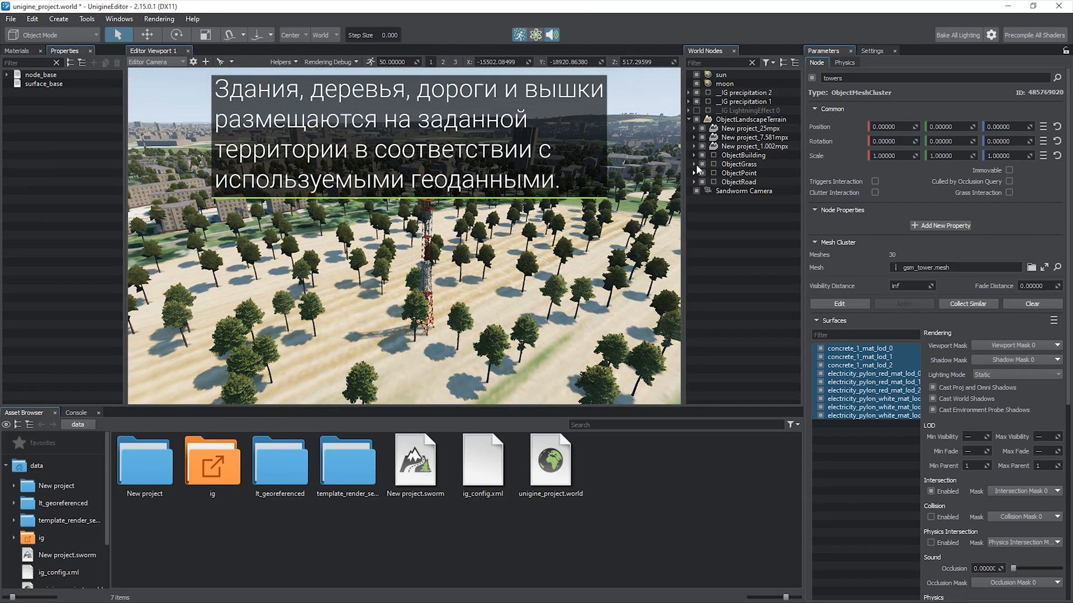
Expand the ObjectRoad node down to its roads decal mesh and examine the generated roads across the terrain
left_click(694, 182)
left_click(705, 192)
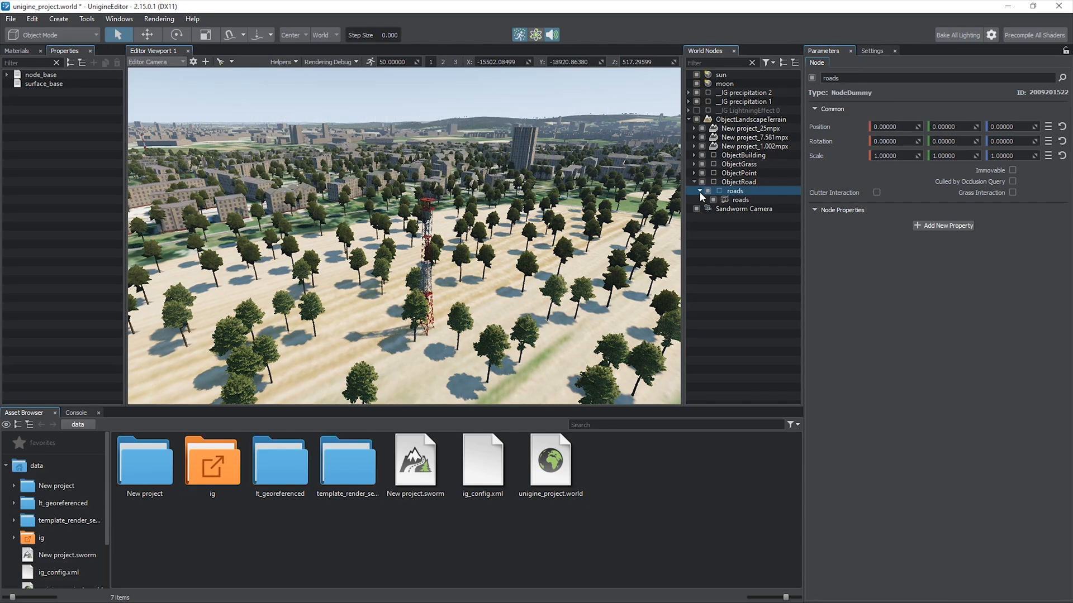
right_click_drag(363, 231, 481, 263)
key("e")
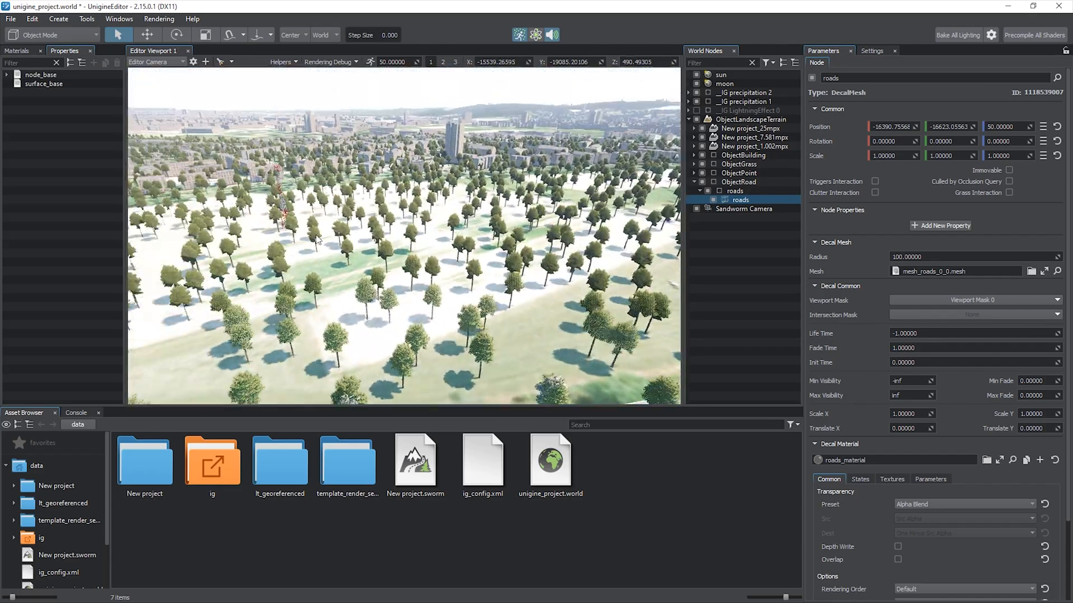
right_click_drag(234, 224, 157, 241)
key("e")
key("2")
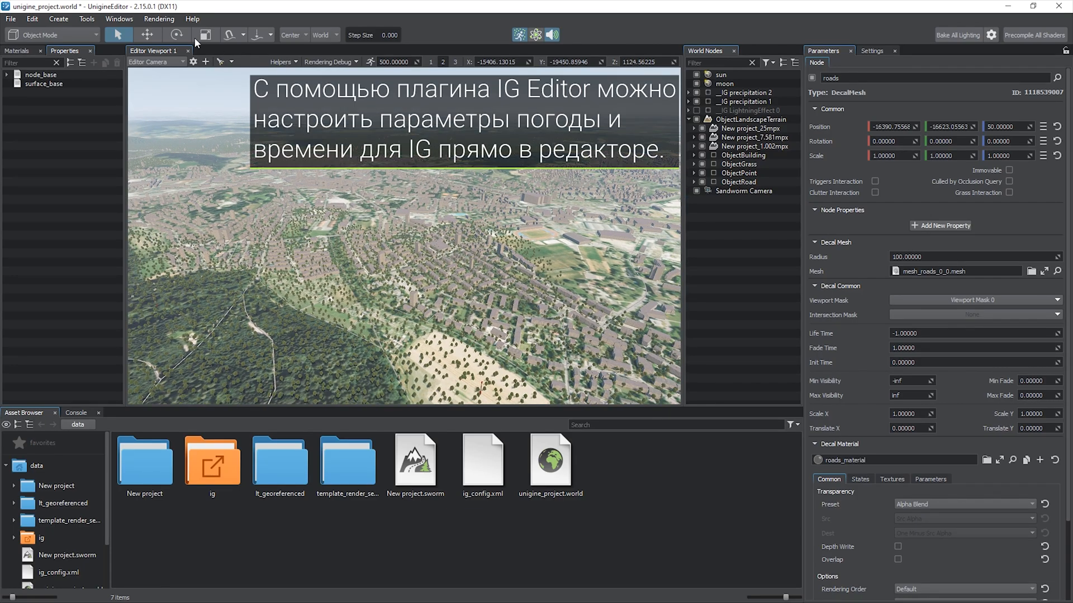
Set the timezone to 6.00 in the Image Generator's DateTime settings and close them
left_click(85, 20)
mouse_move(136, 160)
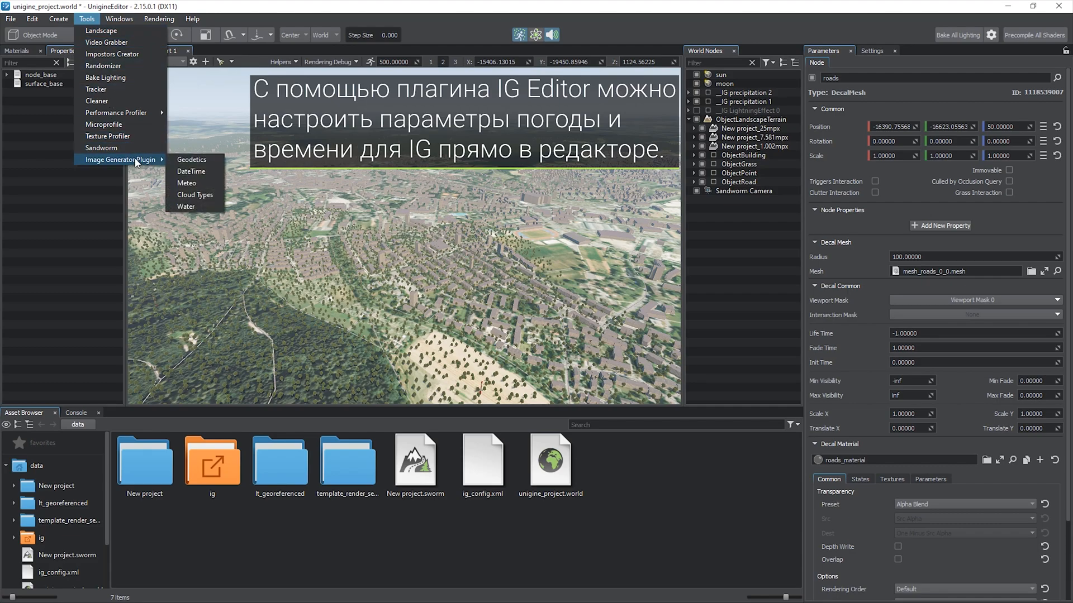
left_click(210, 172)
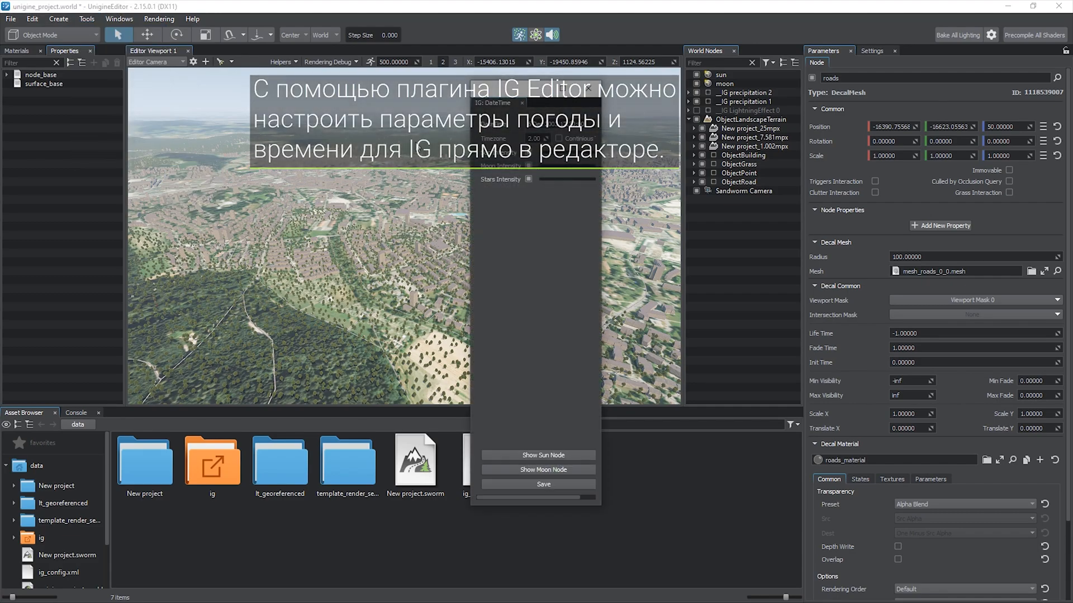
left_click_drag(513, 84, 750, 274)
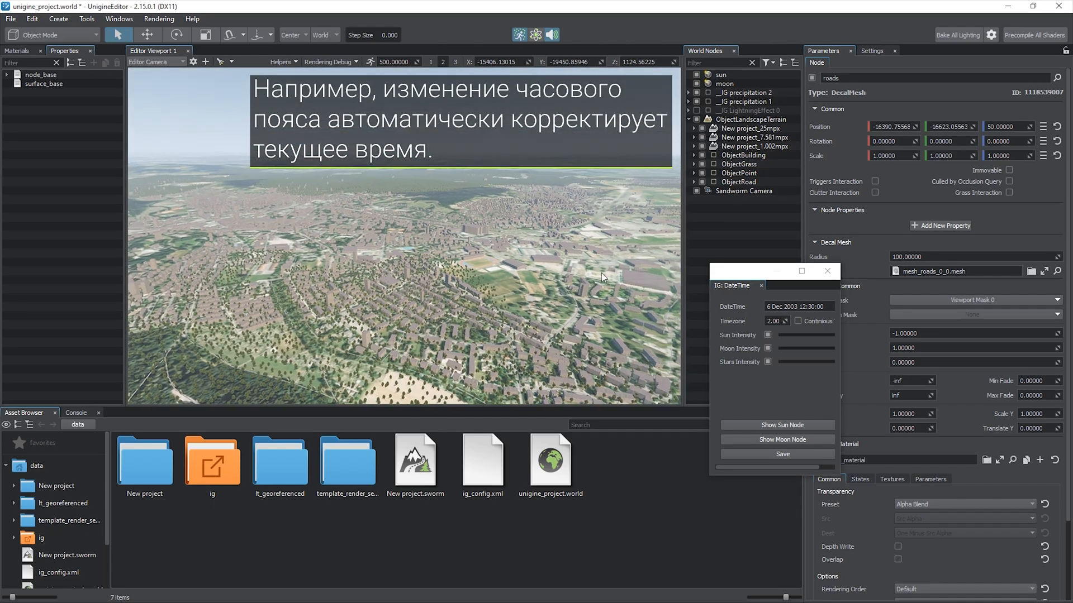
left_click(786, 319)
left_click(786, 320)
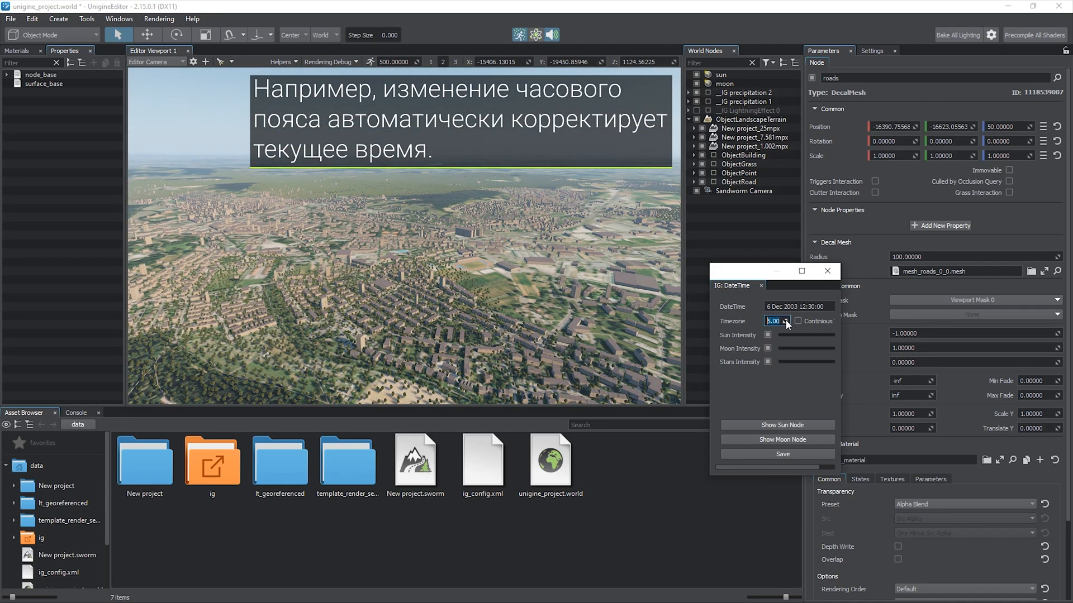
left_click(785, 320)
left_click(785, 319)
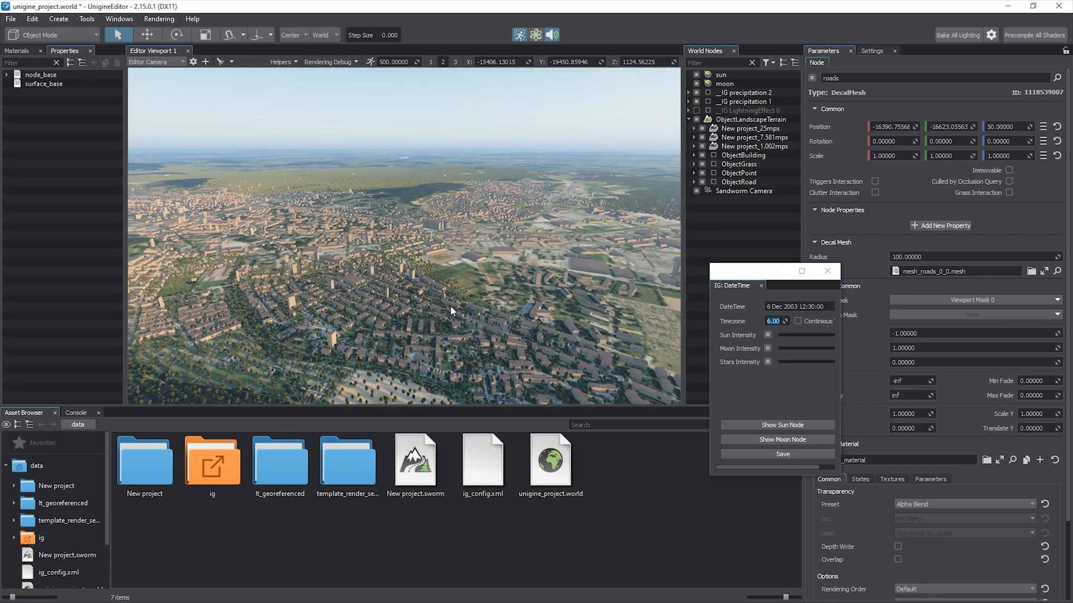
left_click(761, 286)
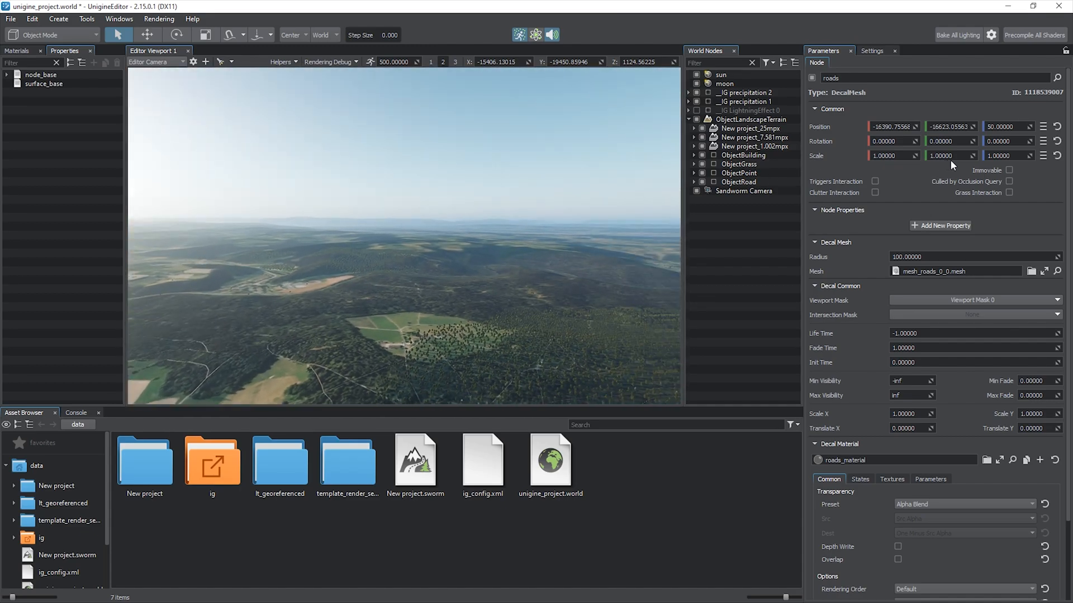
Add the beaufort_8 global water object and place it at the lake's level between the mountains
key("3")
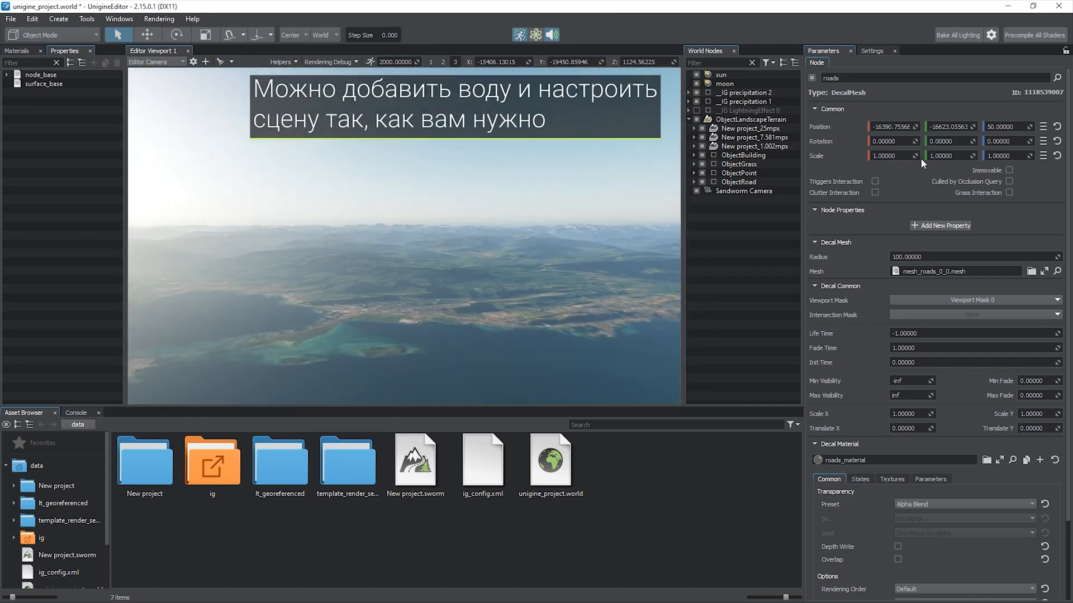
right_click(509, 160)
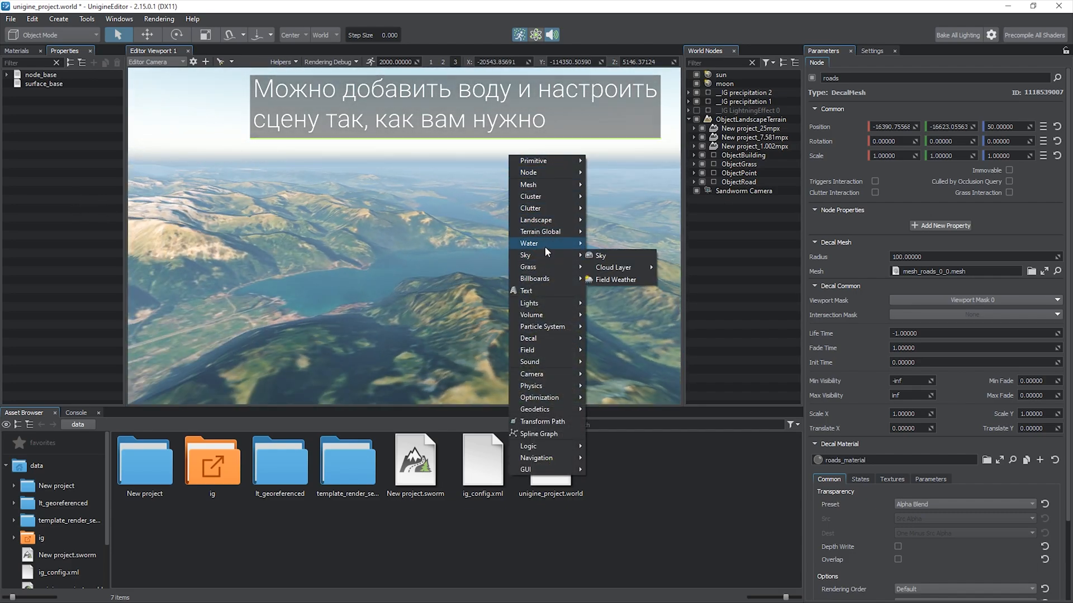
mouse_move(558, 244)
left_click(611, 355)
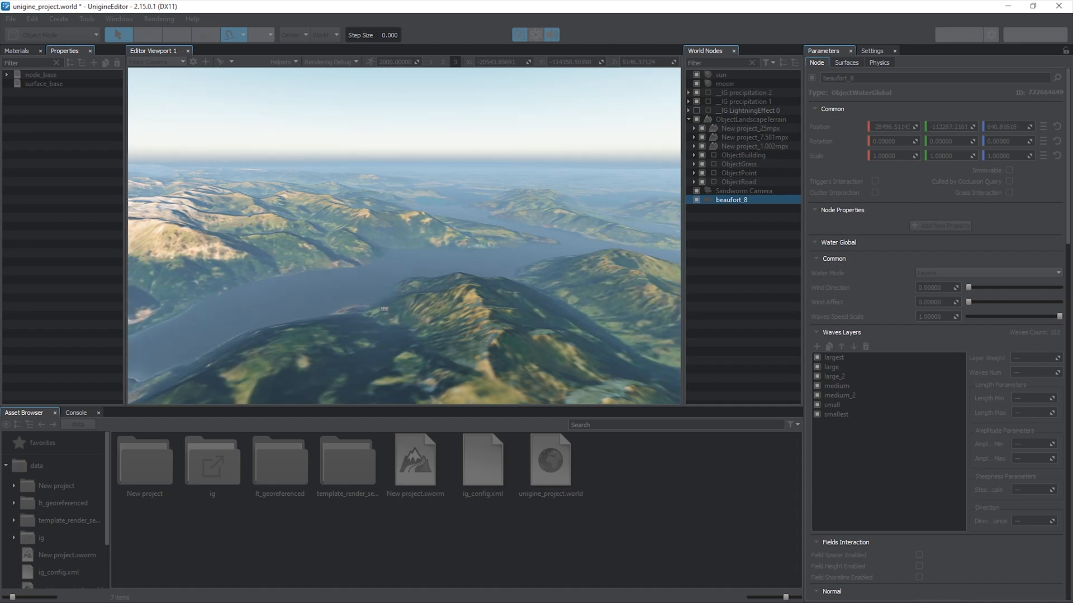
left_click(381, 308)
Change the global water's mode to Beauforts and raise its Beaufort value to about 7.27
key("w")
right_click_drag(440, 304, 166, 277)
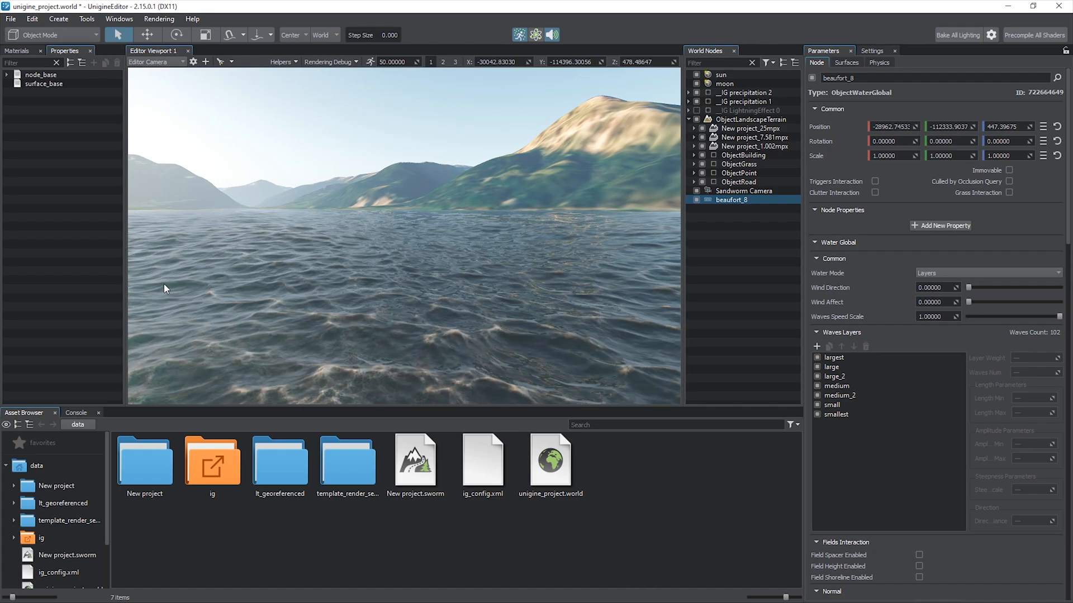
left_click(950, 272)
left_click(948, 286)
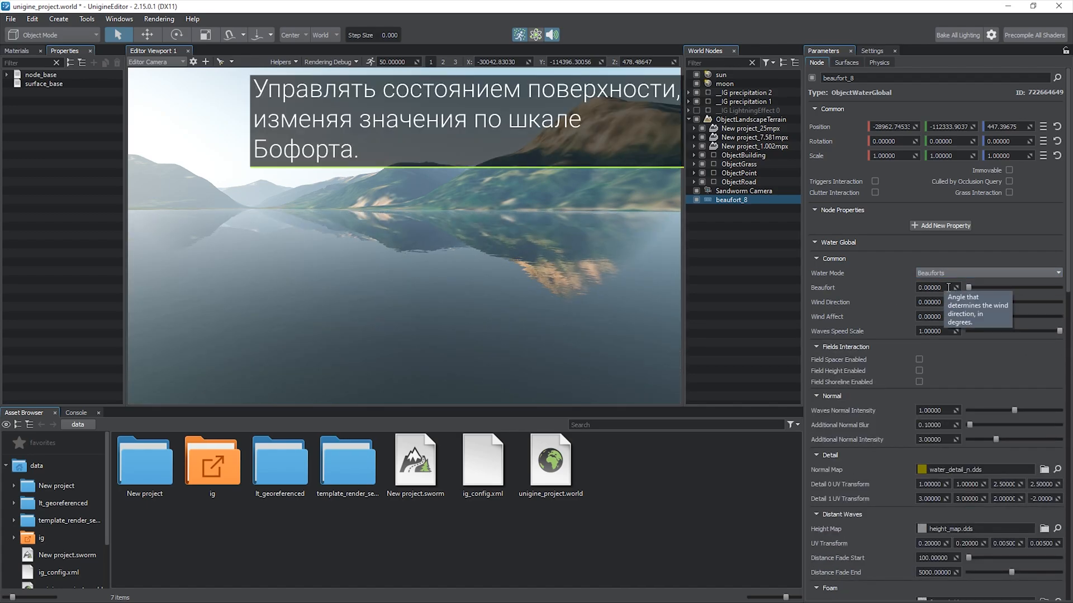
left_click_drag(999, 287, 1023, 288)
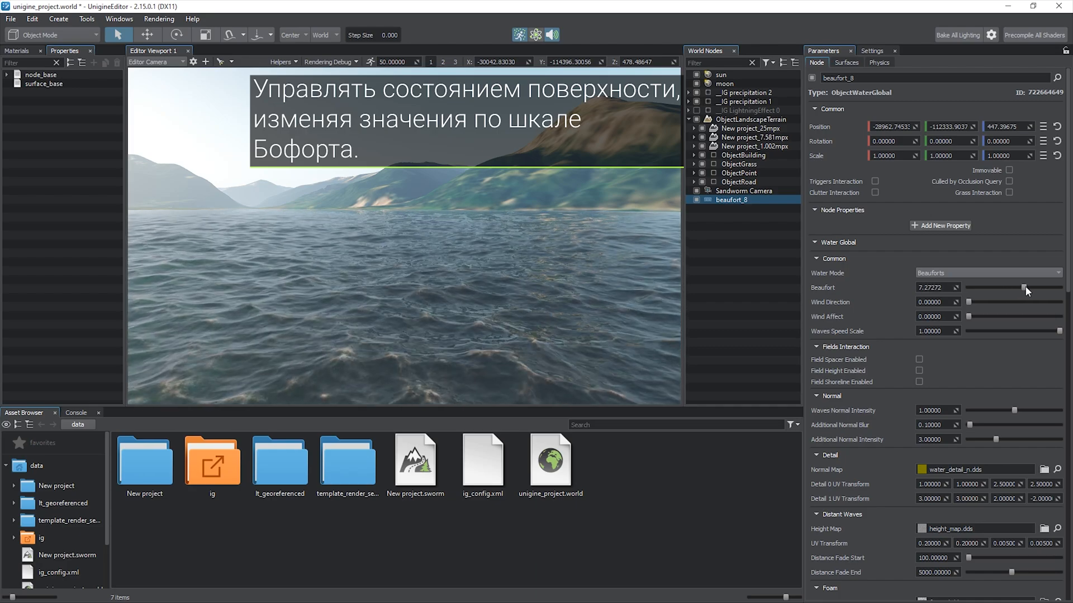
Enter Landscape Paint Mode for the New project_1.002mpx layer and choose the Heightmap mask with the soft circle brush
right_click_drag(279, 262, 826, 253)
key("3")
key("e")
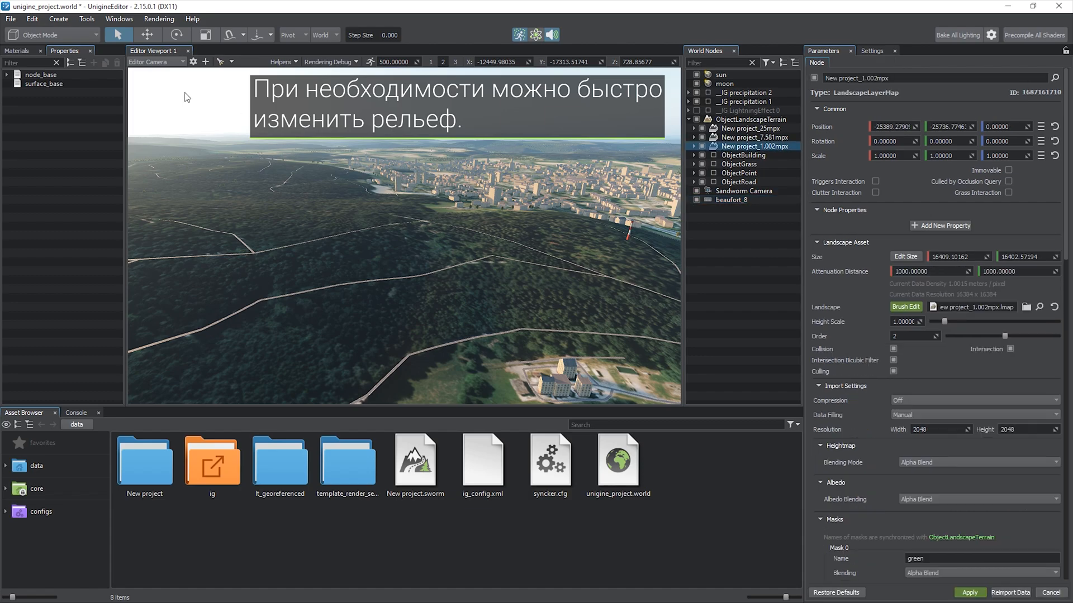
left_click(82, 64)
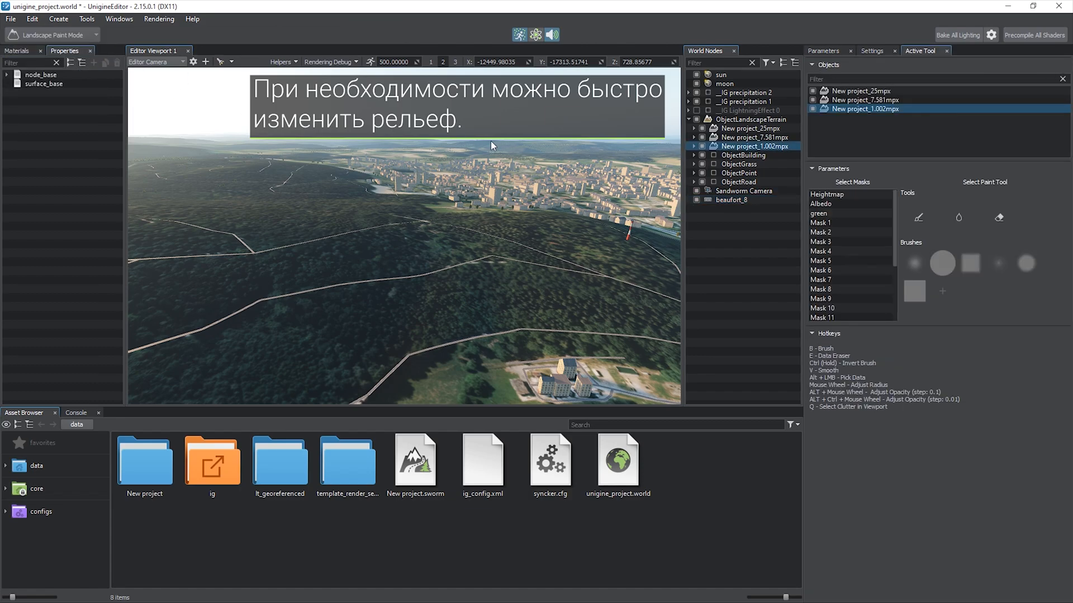
left_click(836, 195)
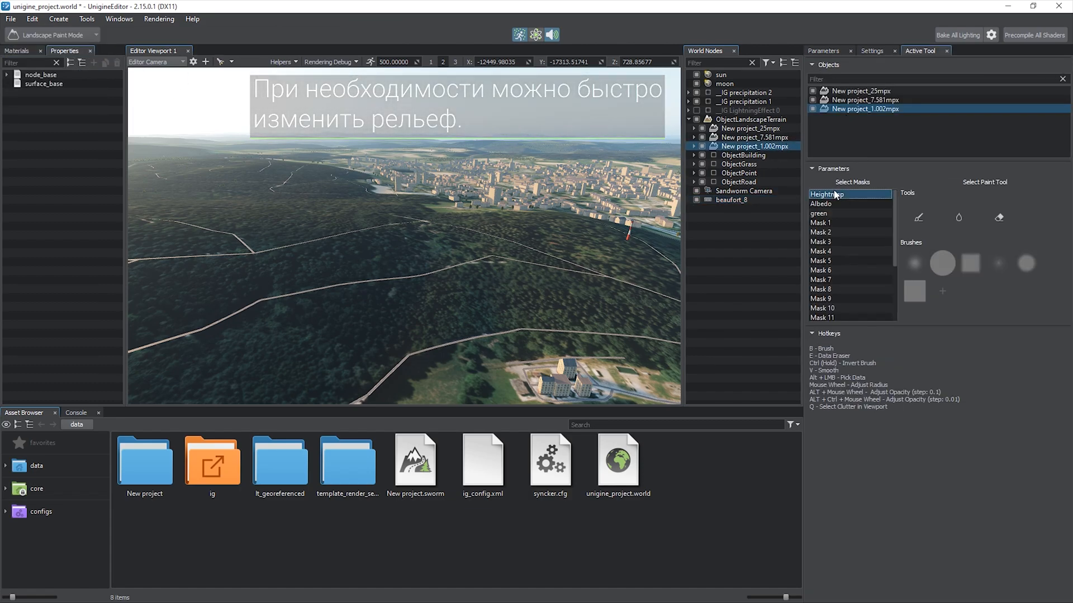
left_click(915, 265)
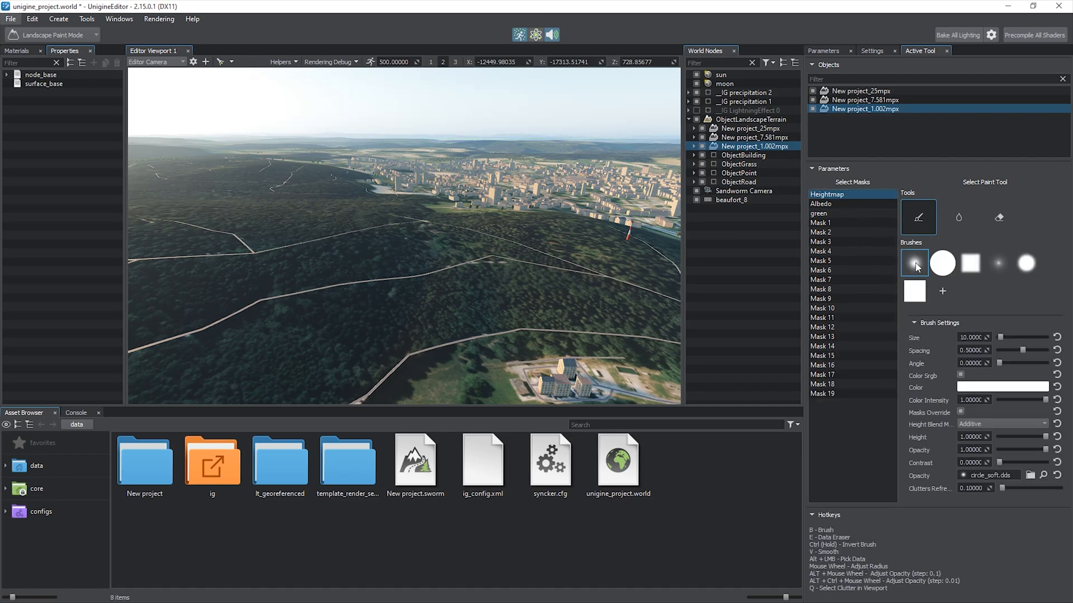
Set height blending to Alpha Blend, sample the terrain height, and paint it over the forested hill with a brush size of about 248
left_click(979, 425)
left_click(463, 369, "alt")
mouse_move(371, 302)
left_mouse_down()
mouse_move(414, 283)
mouse_move(494, 298)
left_mouse_up()
mouse_move(494, 298)
right_mouse_down()
mouse_move(364, 329)
mouse_move(508, 258)
right_mouse_up()
left_click_drag(508, 259, 606, 266)
mouse_move(606, 267)
right_mouse_down()
mouse_move(450, 190)
mouse_move(514, 234)
right_mouse_up()
Smooth the reshaped hillside's heights with a smooth intensity of about 42.94 and return to Object Mode
key("v")
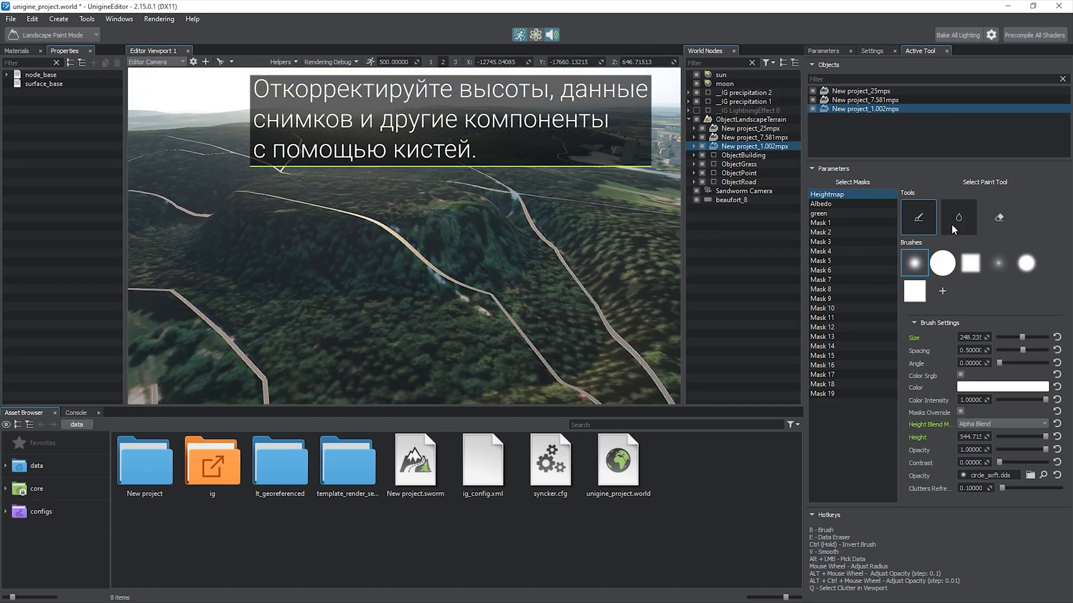
mouse_move(513, 231)
left_mouse_down()
mouse_move(504, 293)
mouse_move(614, 284)
mouse_move(215, 194)
left_mouse_up()
mouse_move(215, 194)
right_mouse_down()
mouse_move(390, 270)
mouse_move(505, 205)
right_mouse_up()
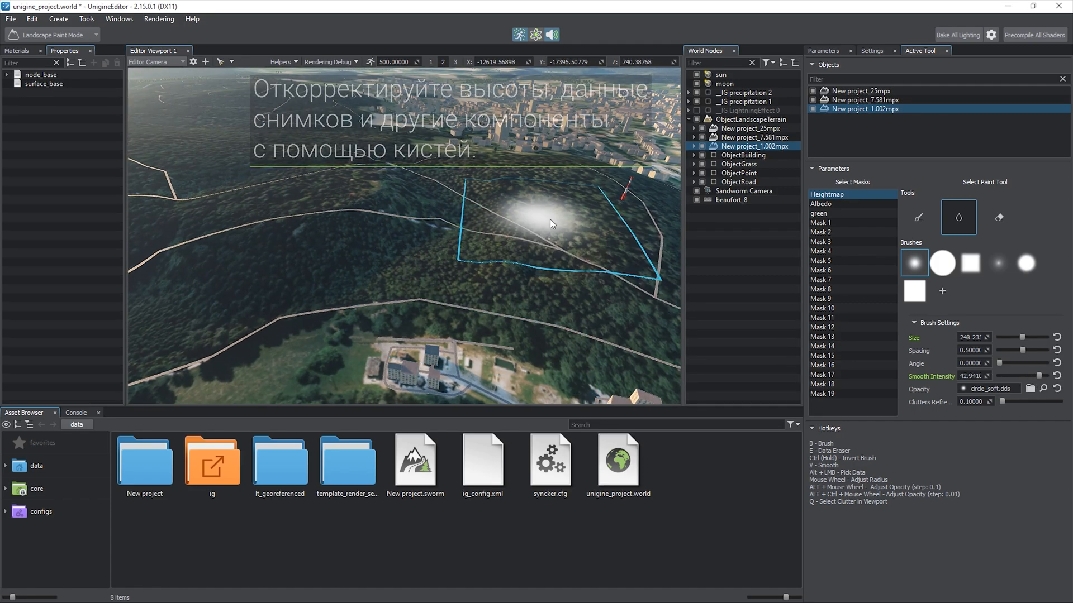
left_click(89, 62)
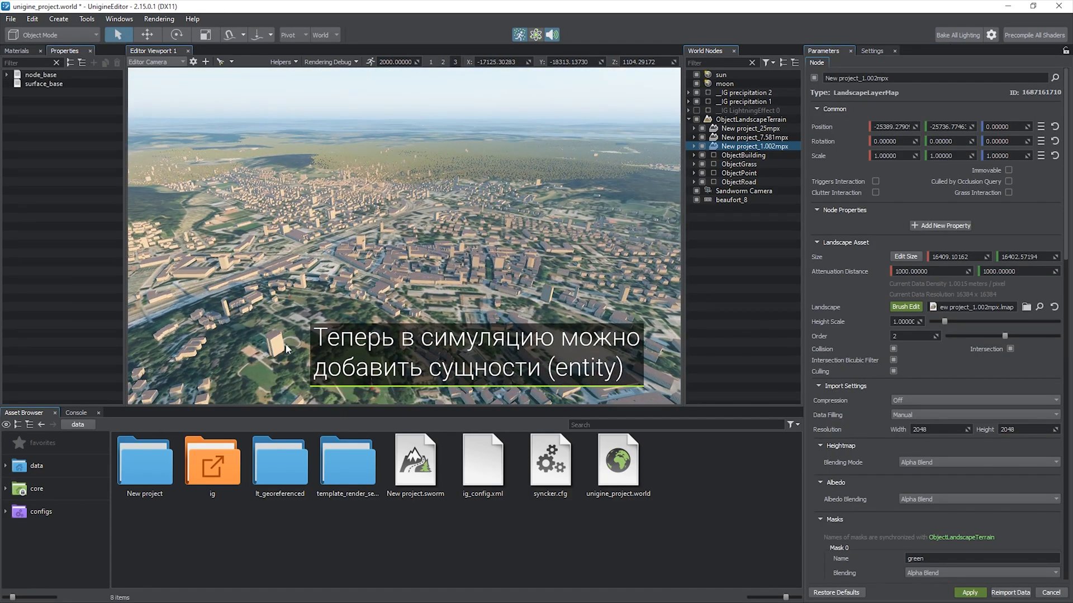
Place the be_200 aircraft node from ig/entities/aircrafts/be-200 above the city and open its reference for editing
double_click(216, 461)
double_click(159, 455)
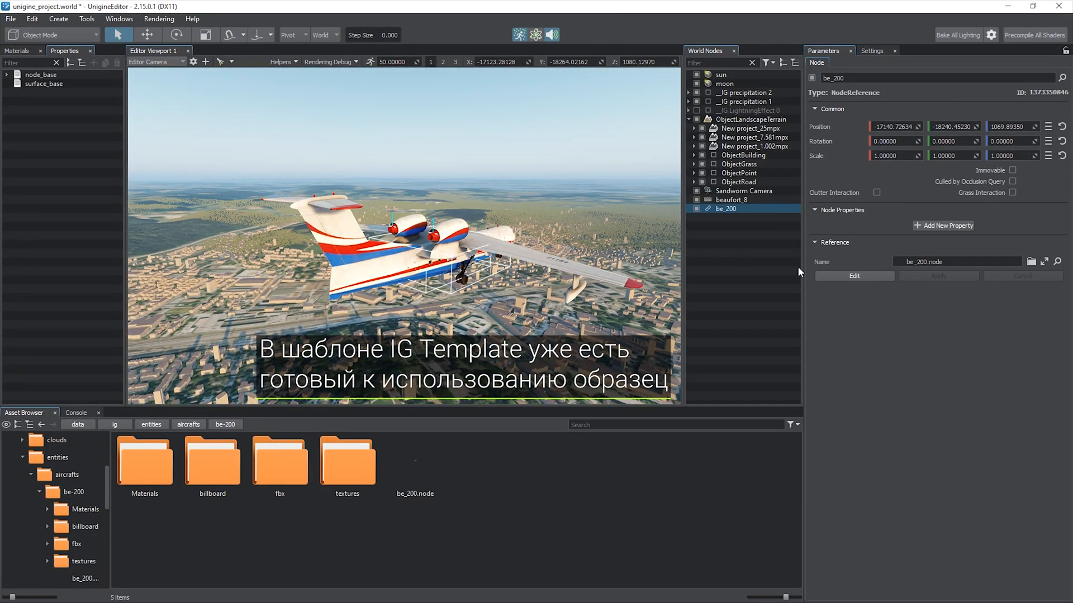
left_click(821, 276)
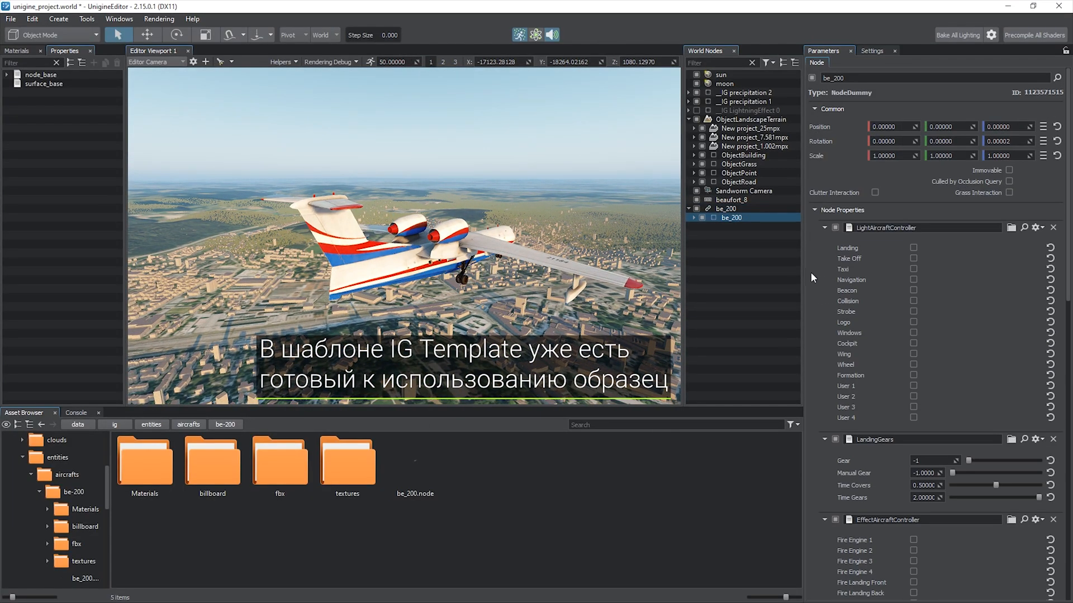
Review the be_200 aircraft's controller components and the properties of its child parts, including the chassis hatches
left_click(693, 218)
mouse_move(1071, 240)
left_mouse_down()
mouse_move(1064, 539)
mouse_move(1061, 256)
left_mouse_up()
left_click_drag(798, 209, 808, 263)
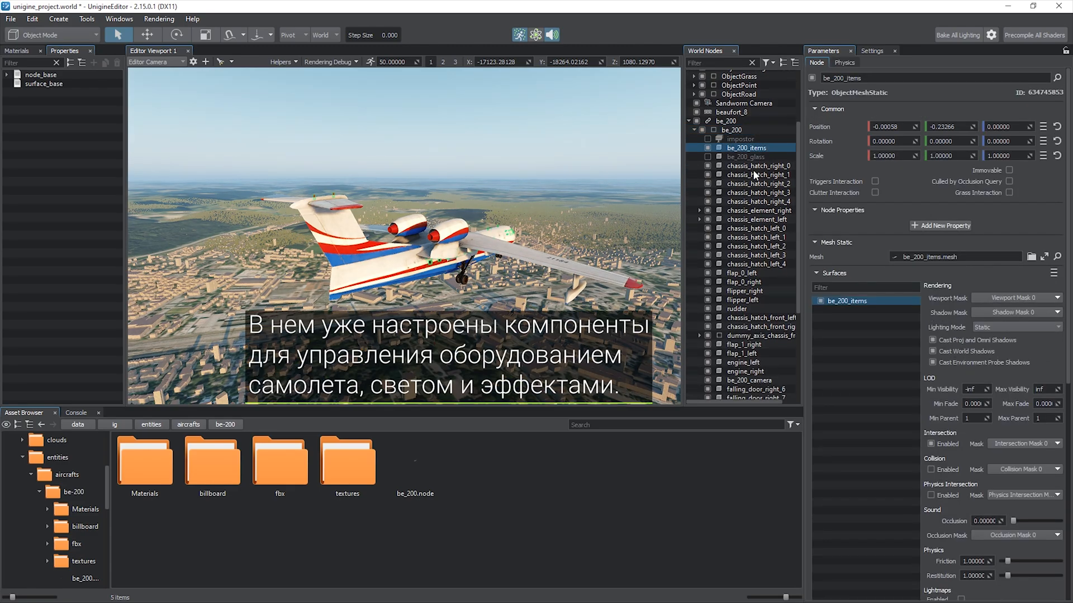
left_click(754, 167)
left_click(766, 247)
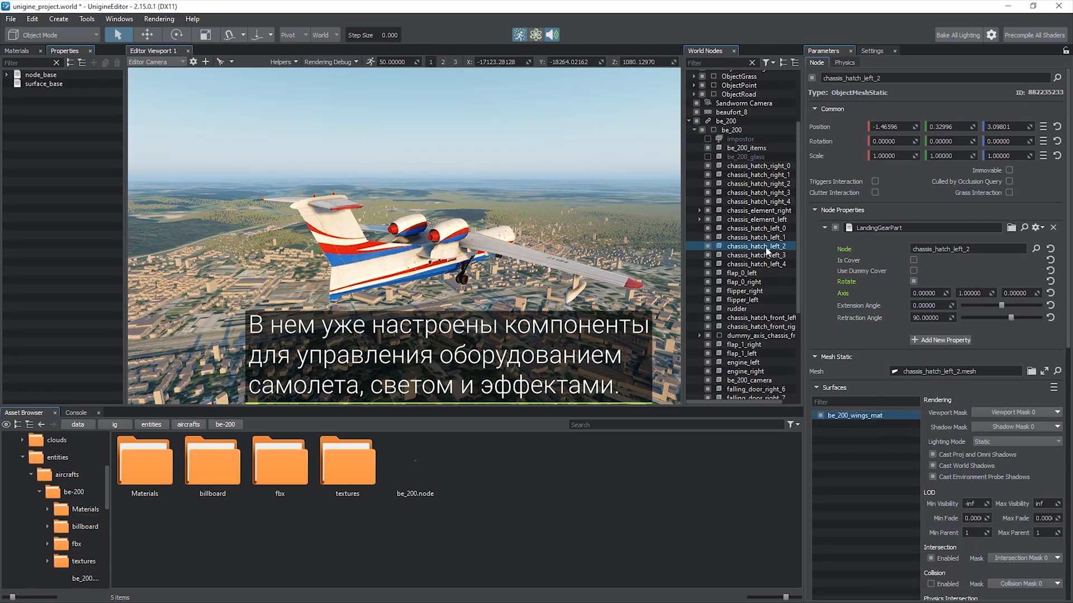
left_click_drag(798, 255, 779, 222)
left_click(759, 351)
Delete the be_200 aircraft reference from the world
left_click(753, 176)
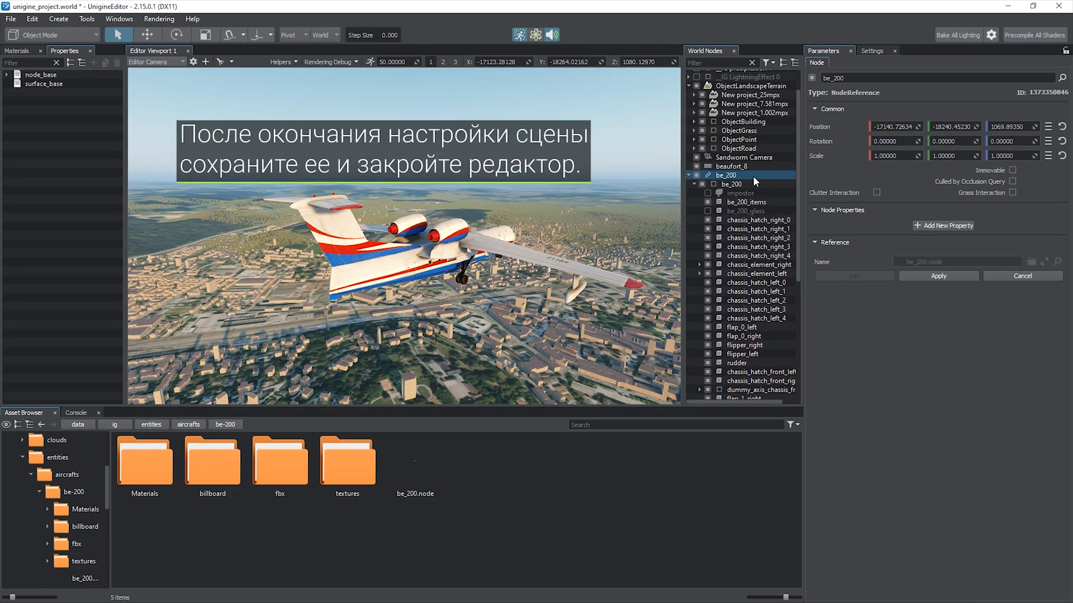
right_click(753, 176)
left_click(798, 350)
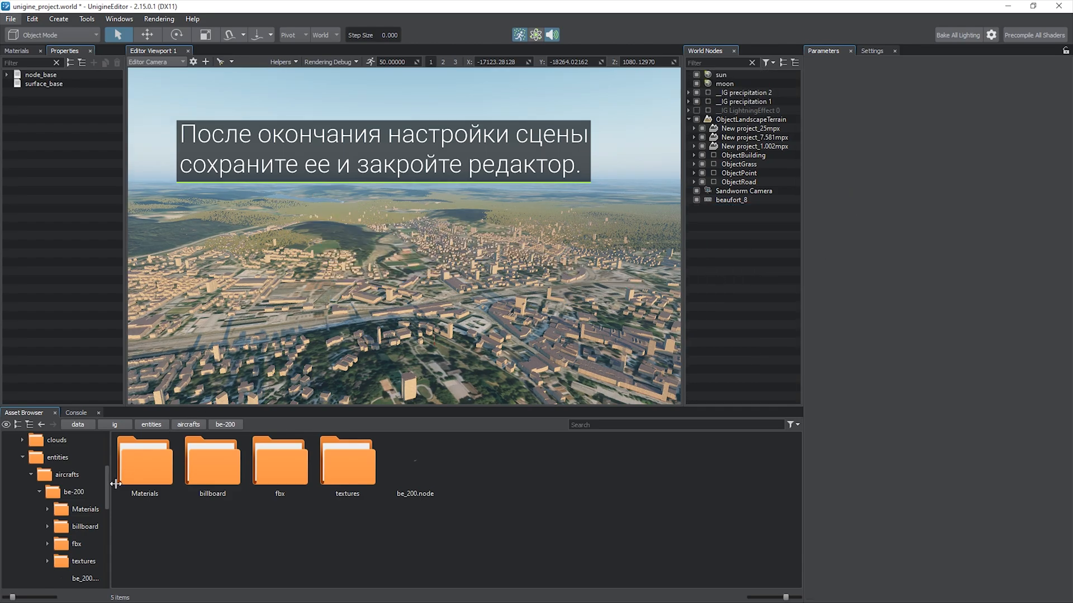
Return the asset view to the data folder, save the world and close the editor
left_click(84, 472)
left_click(11, 18)
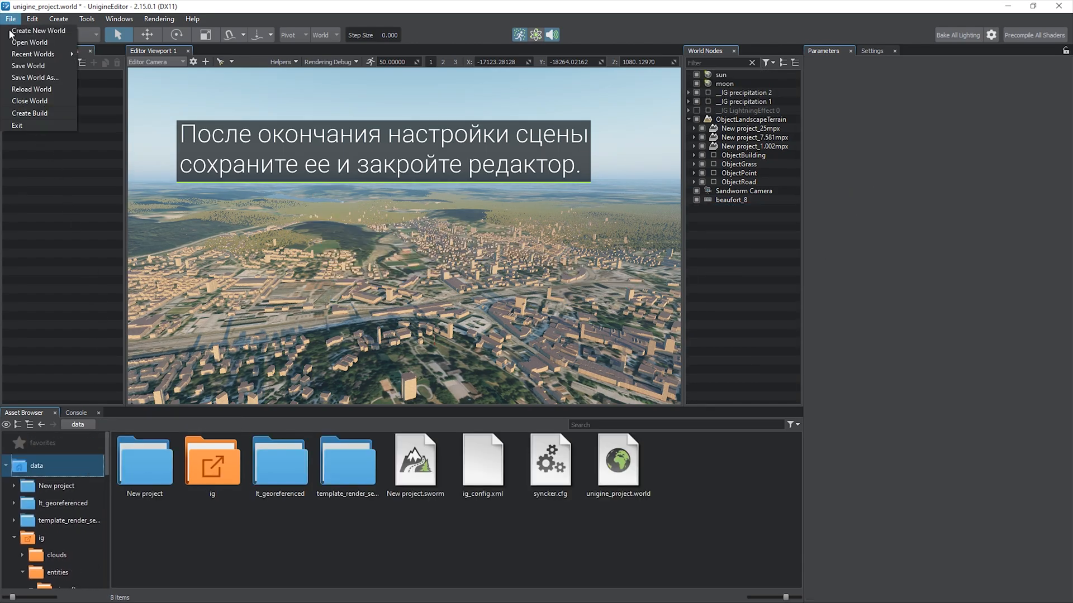
left_click(23, 75)
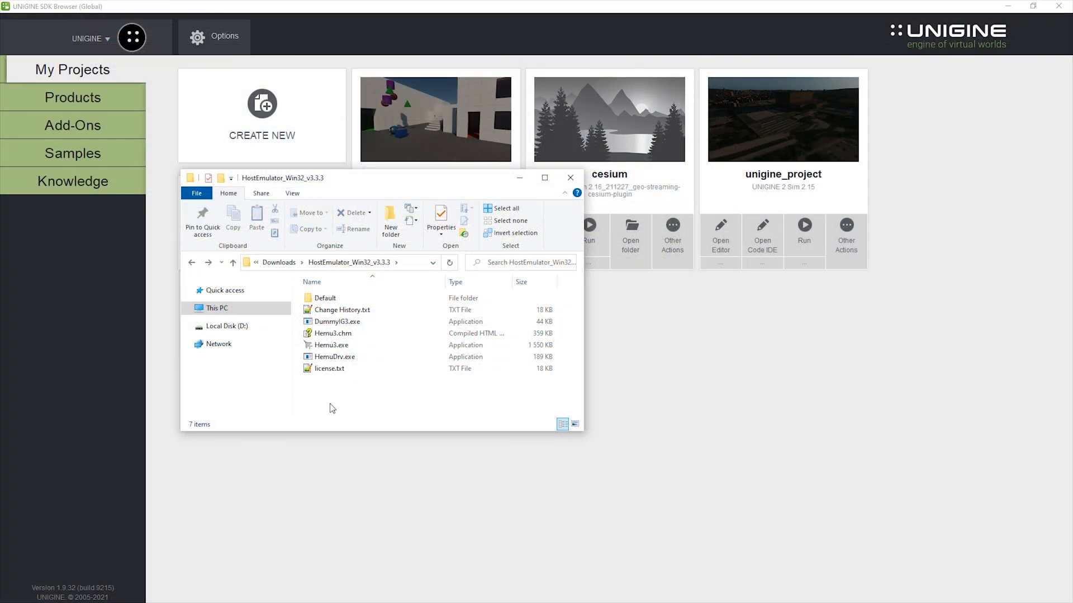
Open the Entities, Environment, System, Terrain and Views .def files from the host emulator's Default folder in Sublime Text
double_click(335, 298)
left_click_drag(351, 360, 332, 315)
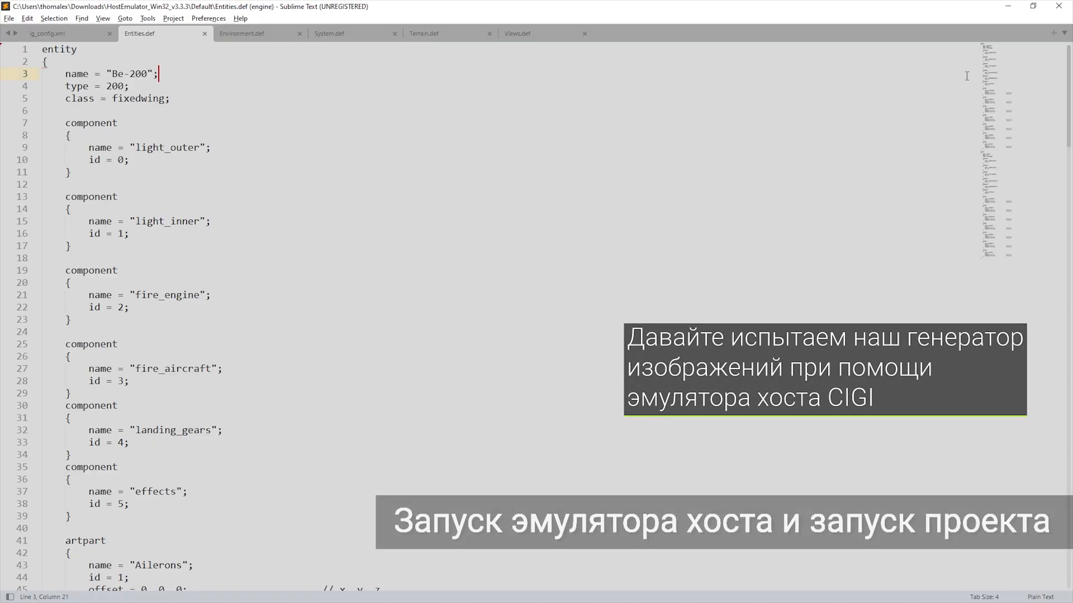
left_click_drag(1017, 65, 989, 58)
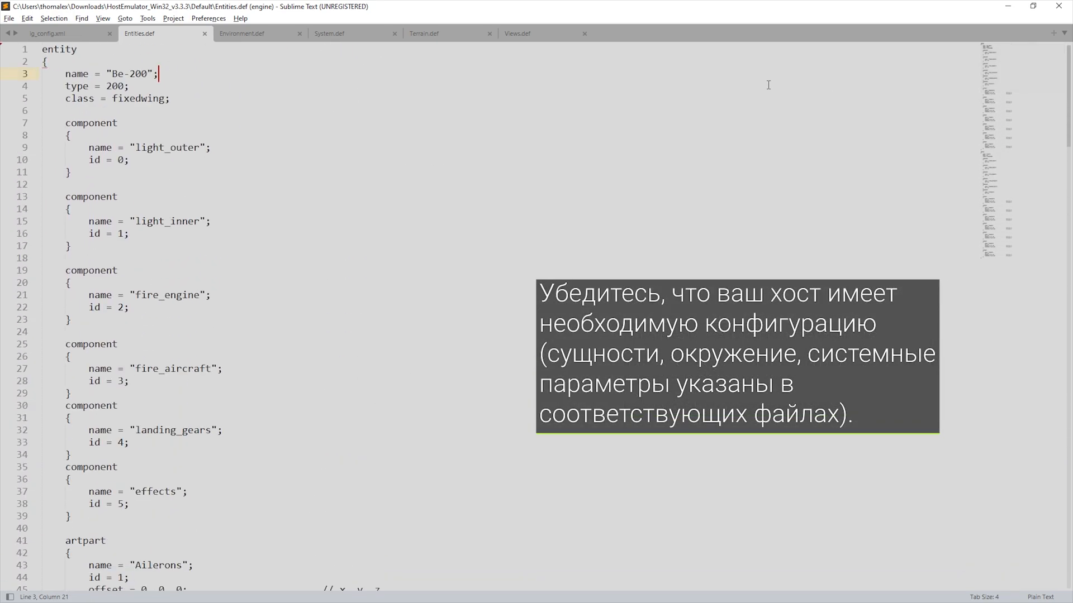
Review the environment, system, terrain and views definition files, return to Entities.def and minimize the text editor
left_click(290, 36)
left_click(369, 37)
left_click(438, 35)
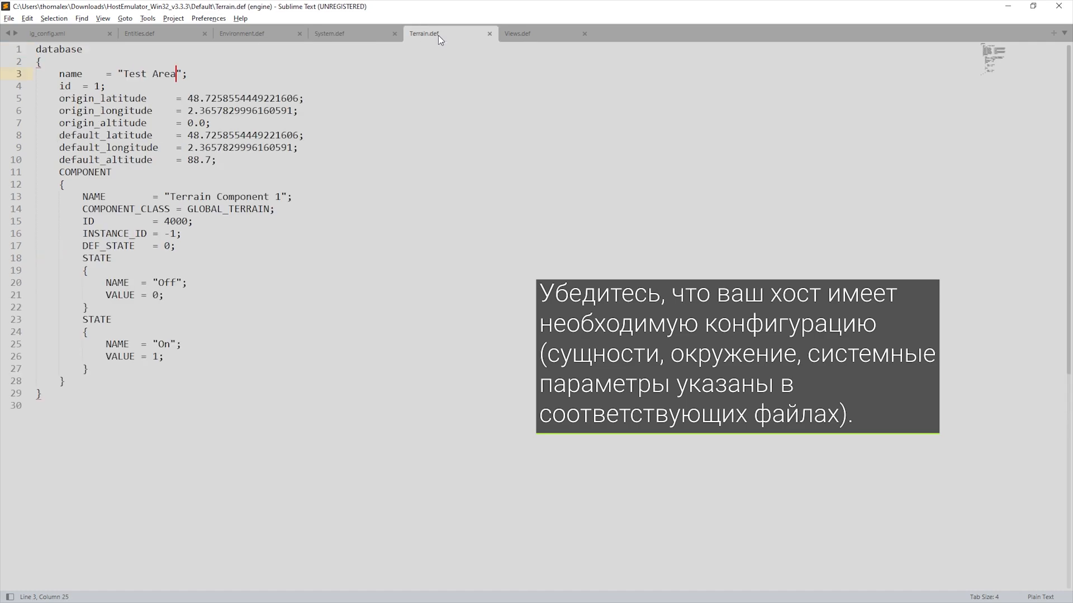
left_click(536, 35)
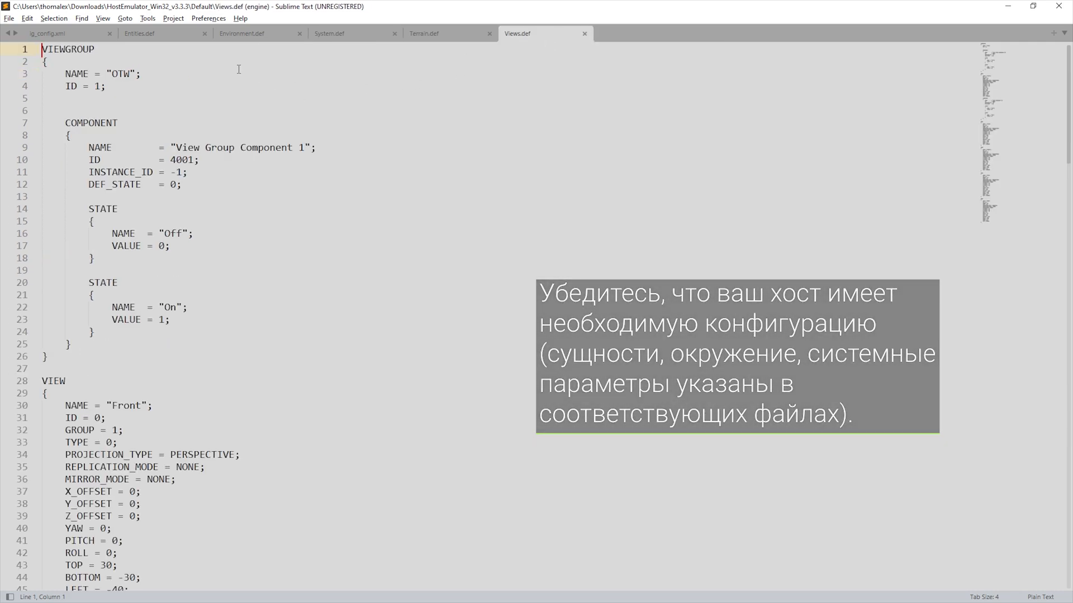
left_click(127, 35)
left_click(1008, 6)
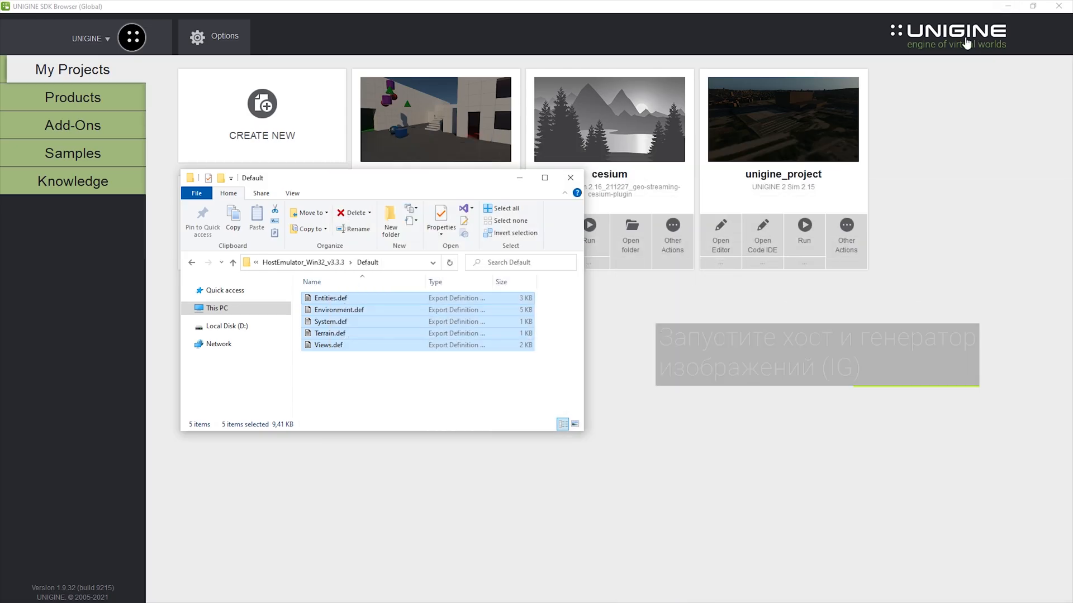
Launch Hemu3.exe from the HostEmulator_Win32_v3.3.3 folder and run the unigine_project project
key("BackSpace")
double_click(334, 345)
left_click(796, 249)
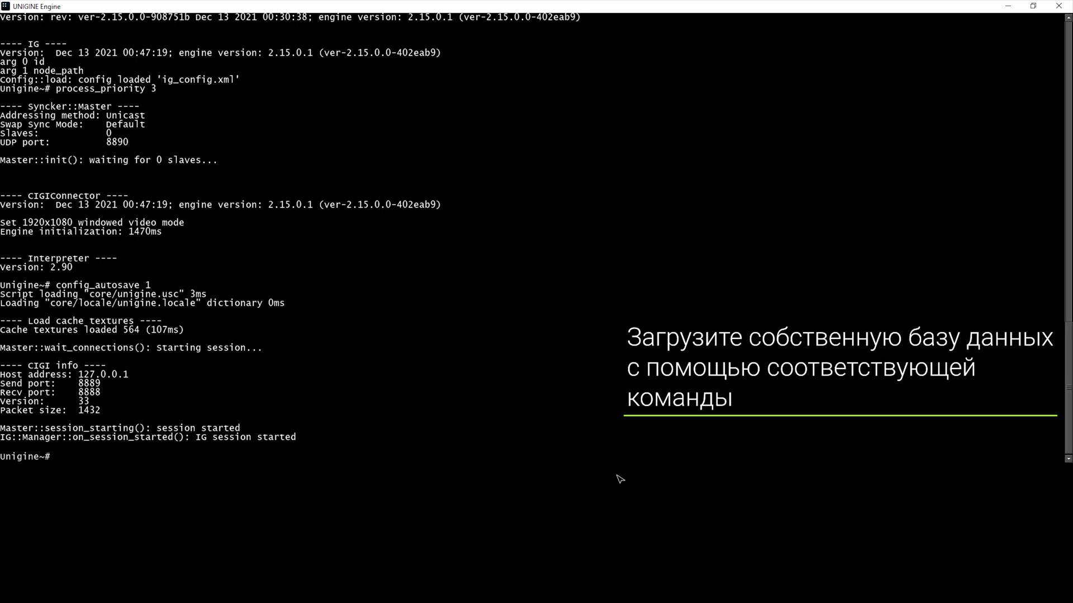
Load the unigine_project world through the engine console and close the console
type("1")
key("Return")
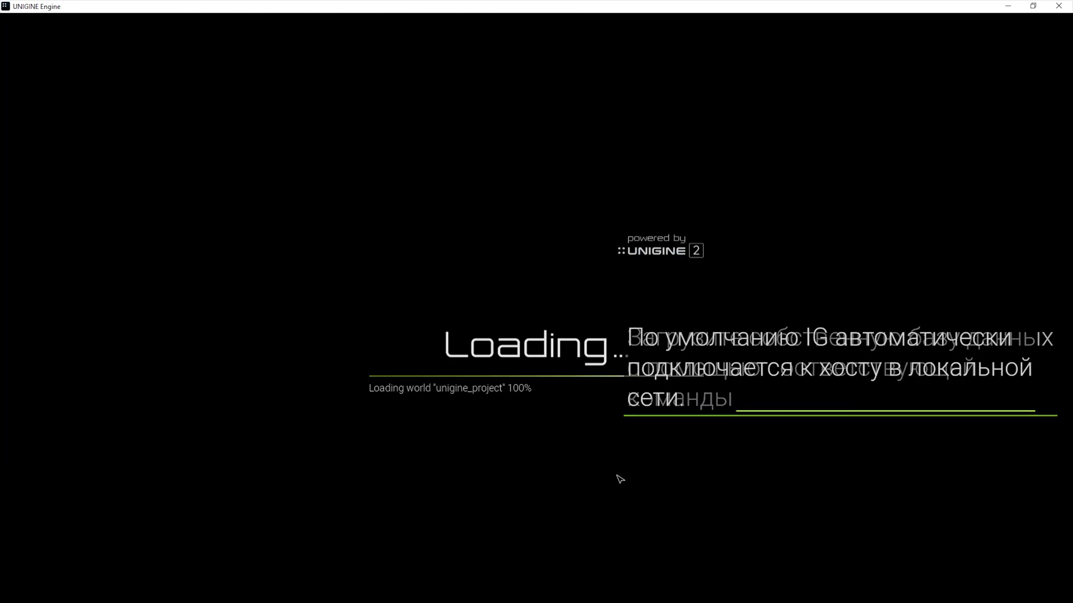
key("grave")
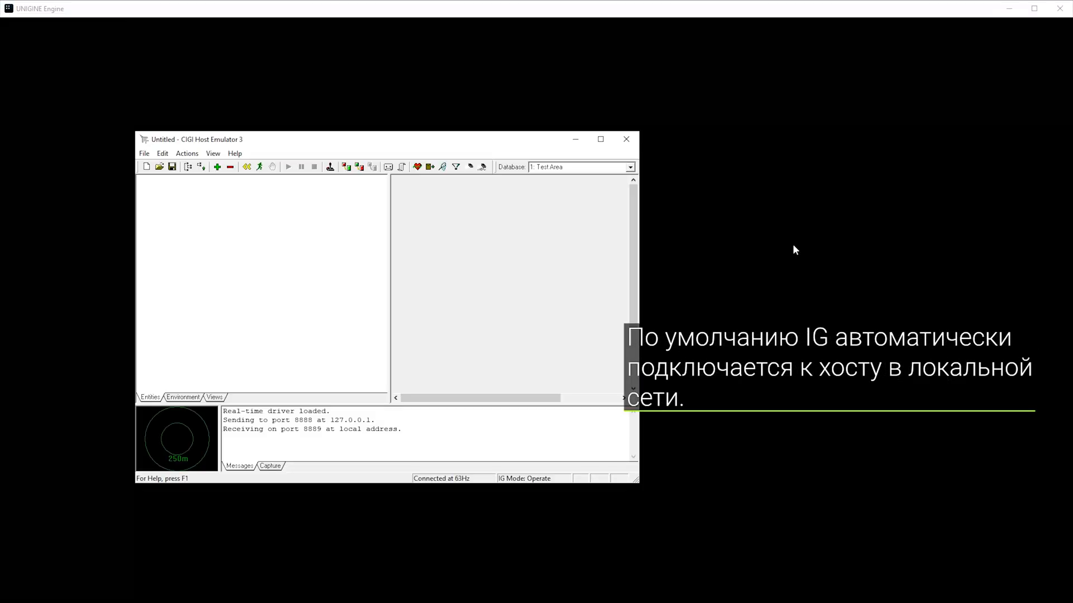
Move the CIGI Host Emulator window clear of the engine view and add an Ownship entity of type 200
left_click_drag(472, 142, 348, 263)
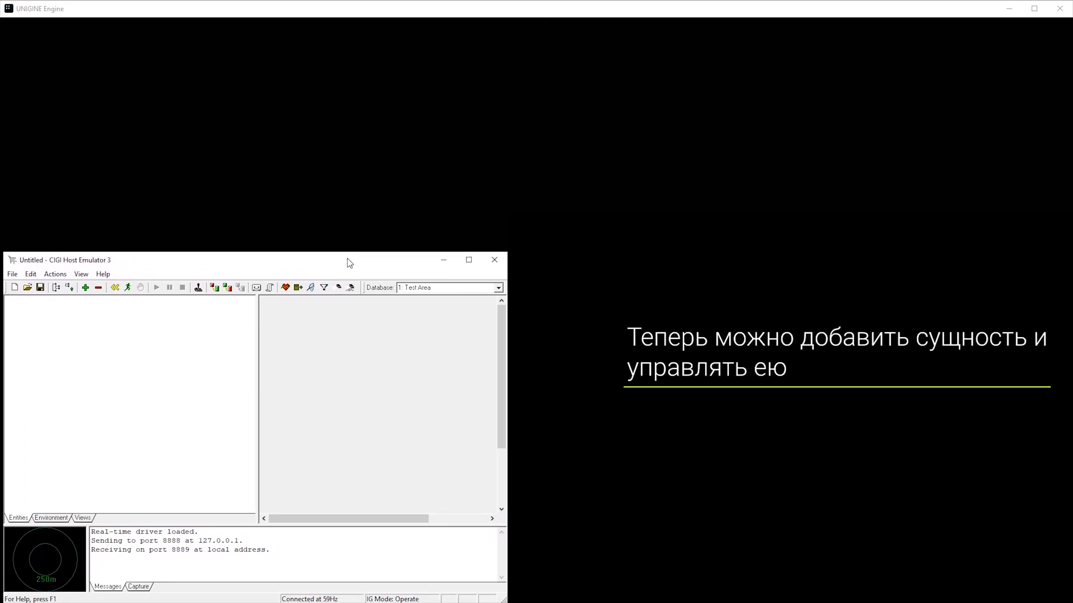
left_click(84, 290)
left_click(326, 398)
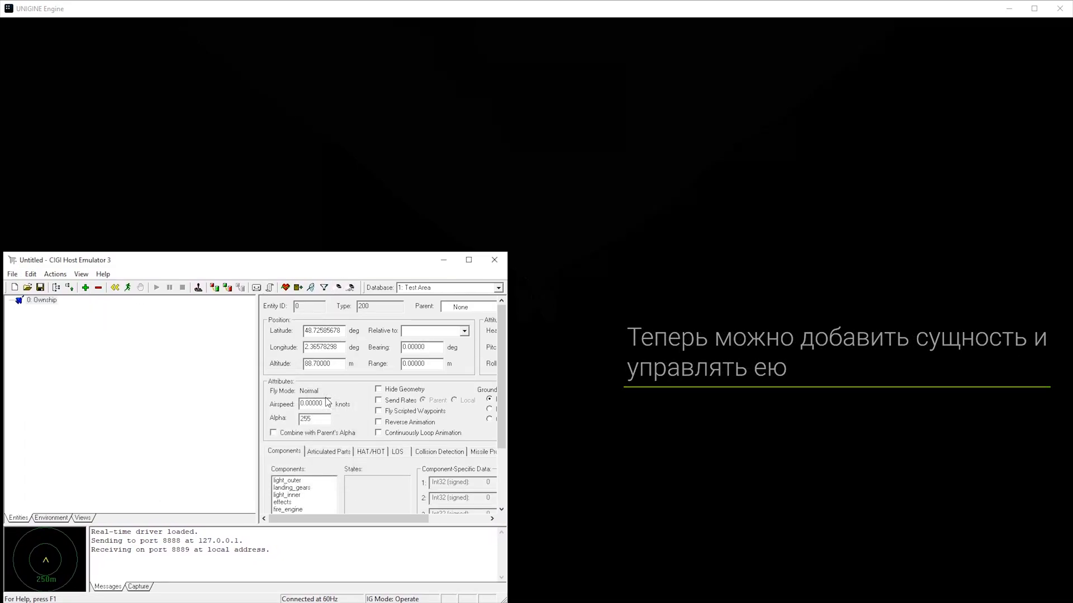
Set the Ownship's altitude to 1000 m, longitude to 8.7079 and latitude to 47.4997 degrees
type("1000")
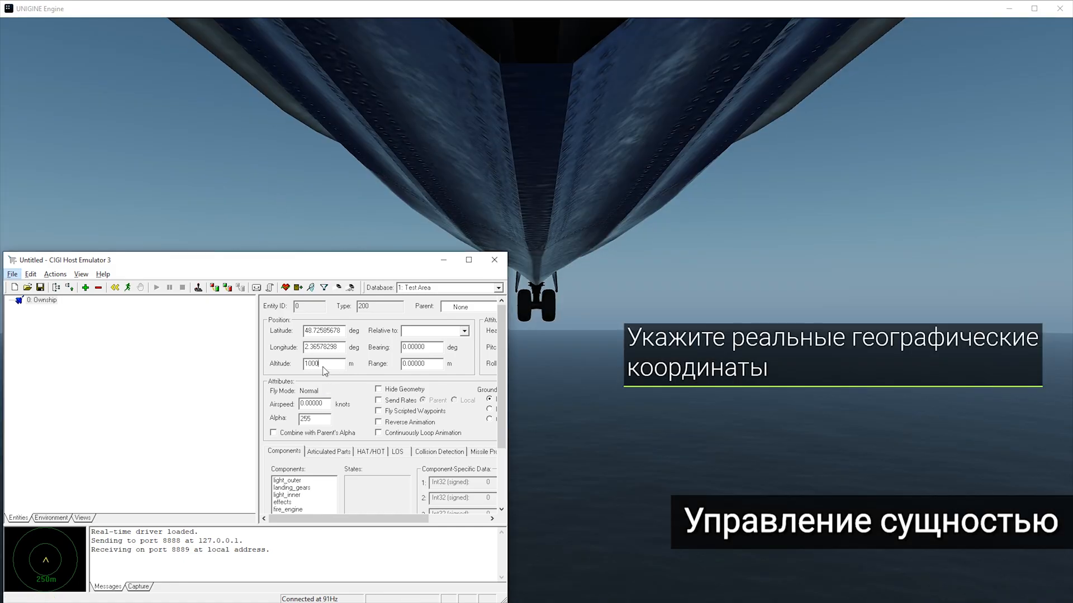
type("8.7079")
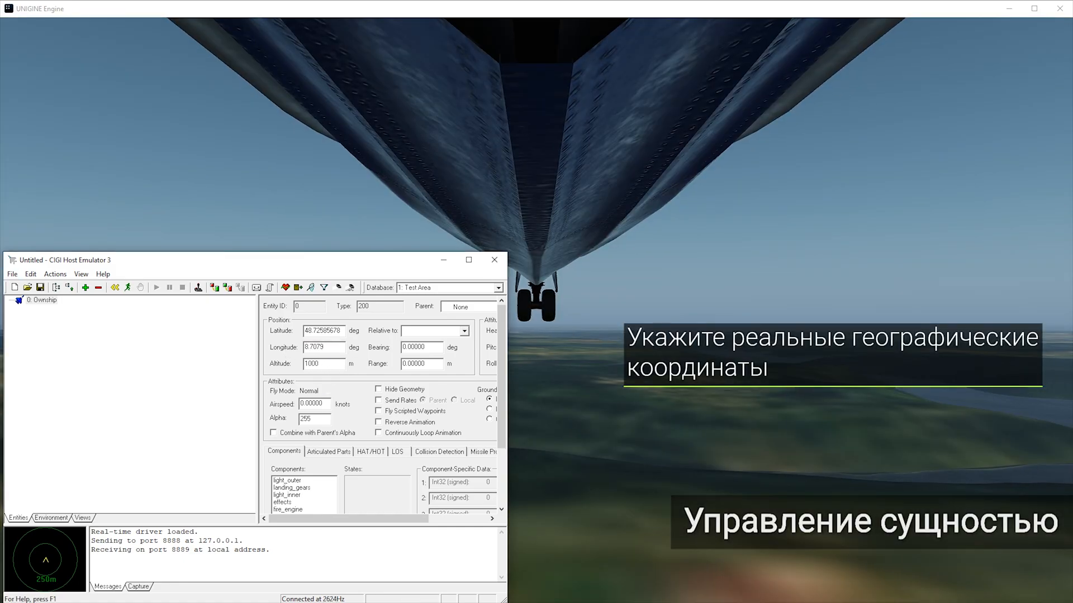
type("47.4997")
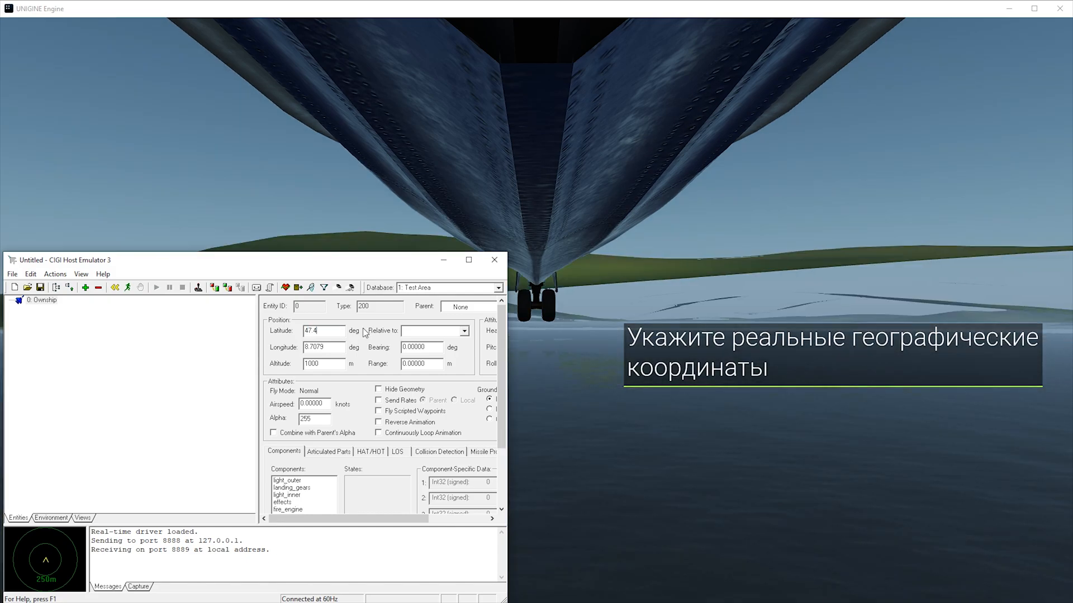
Arrange the emulator and engine windows side by side and enable the IG debug mode through the engine console
left_click_drag(364, 264, 0, 207)
left_click(551, 179)
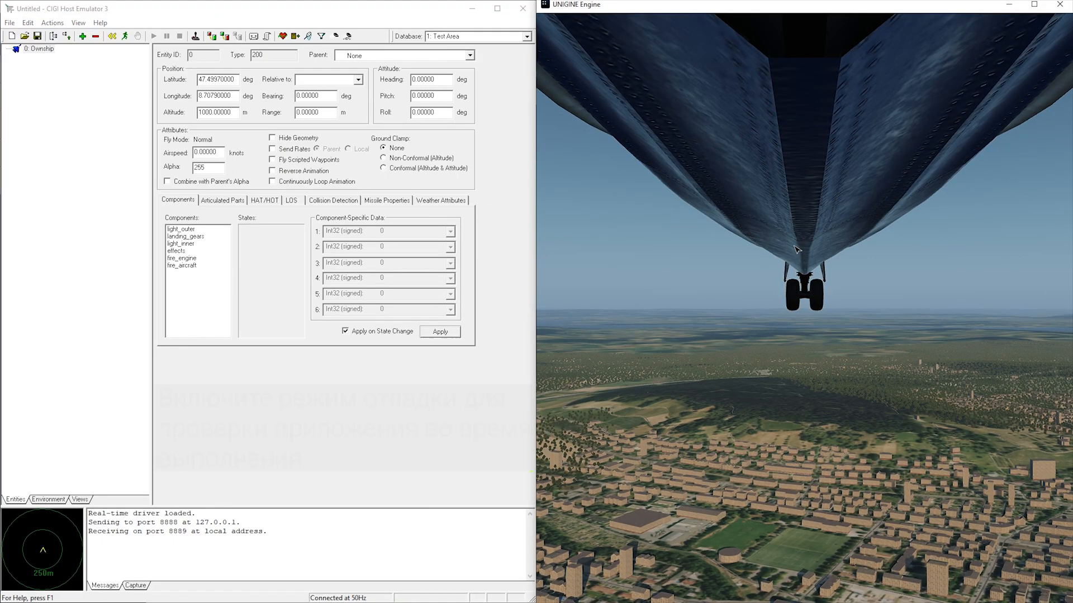
key("grave")
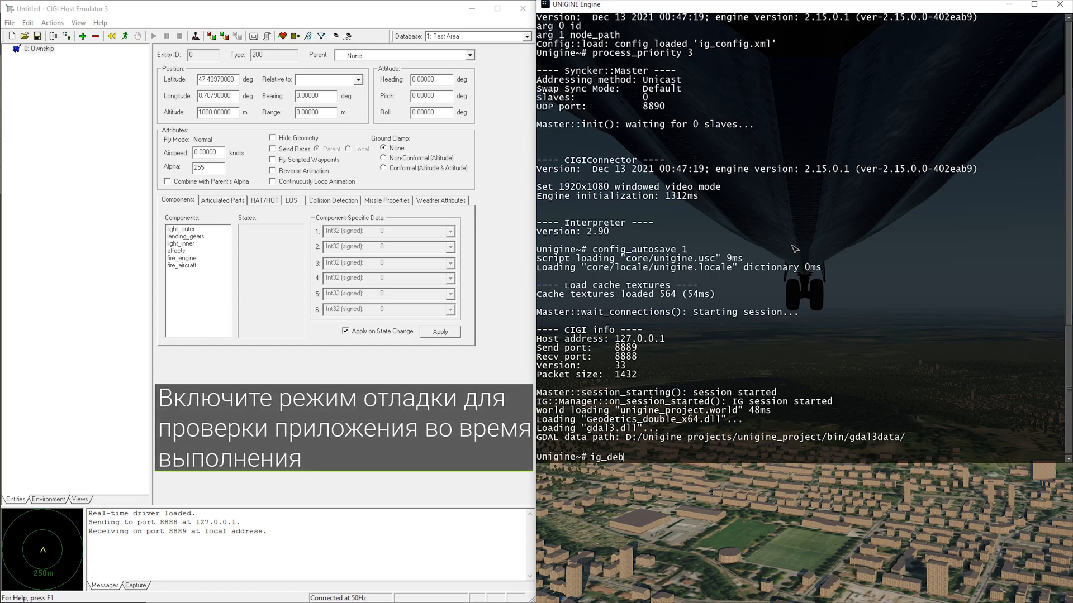
key("Return")
key("grave")
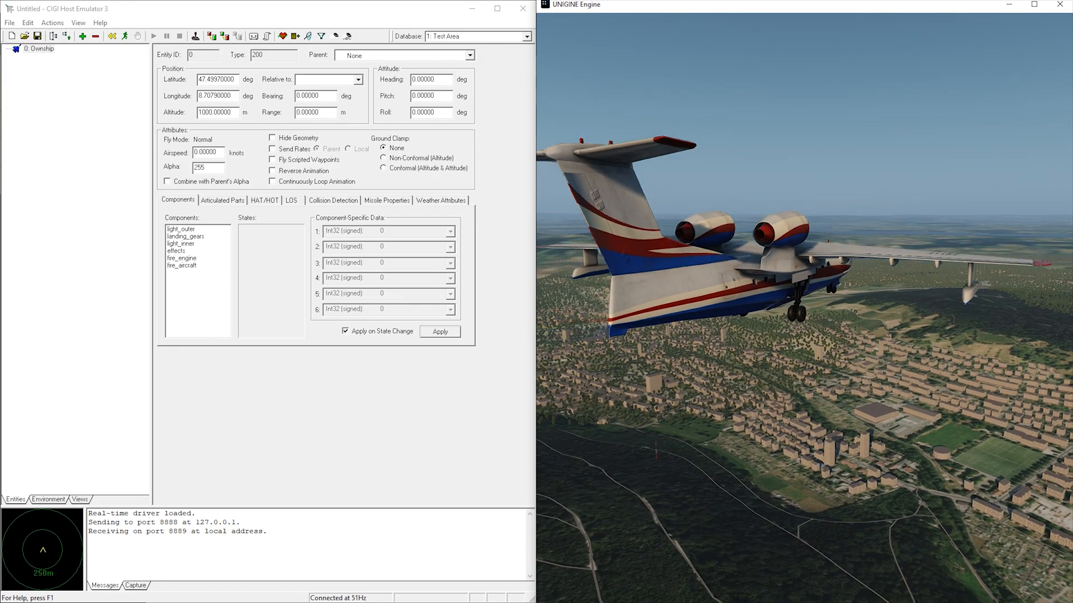
Enable tracing of the entity's path with the console command ig_debug_pathtrace 1
key("grave")
type("ig_debug_pathtrace 1")
key("Return")
key("grave")
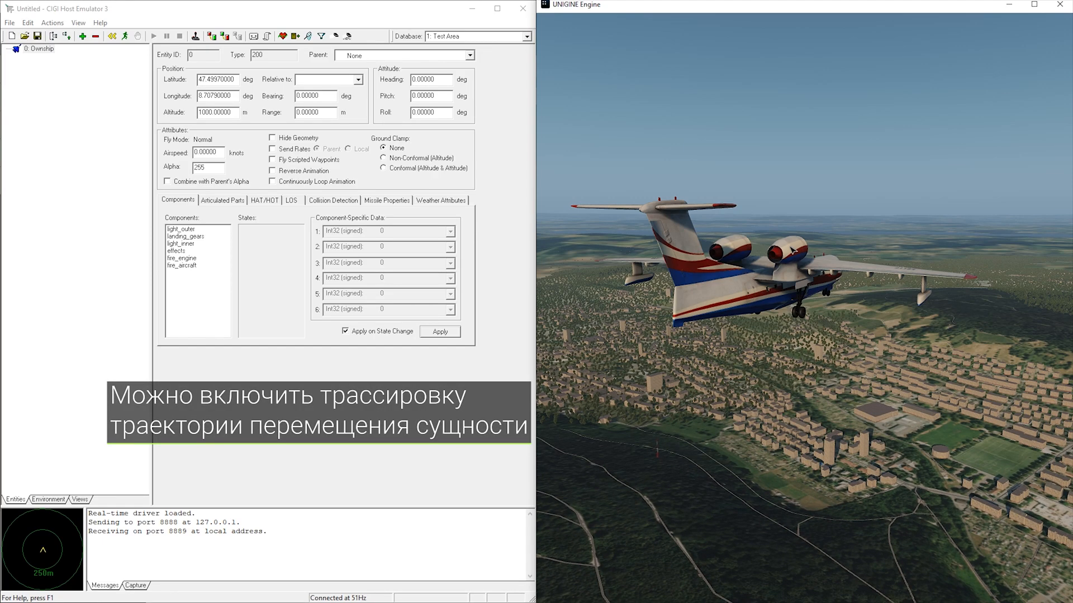
Fly the Ownship at about 171 knots, bank it to one side and to the other, and switch the engine camera
left_click(195, 36)
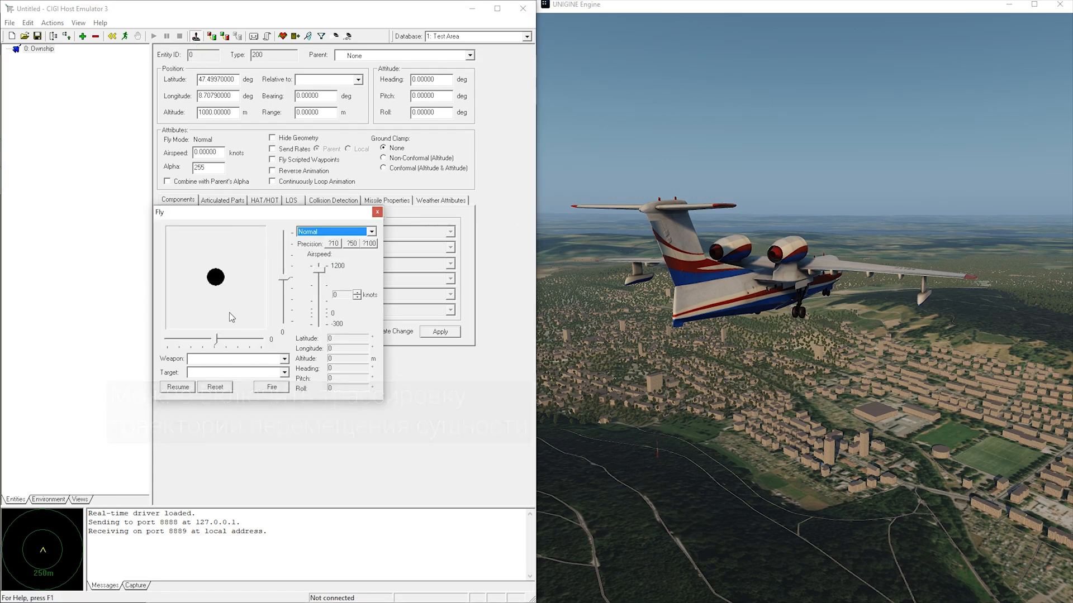
left_click_drag(316, 316, 317, 307)
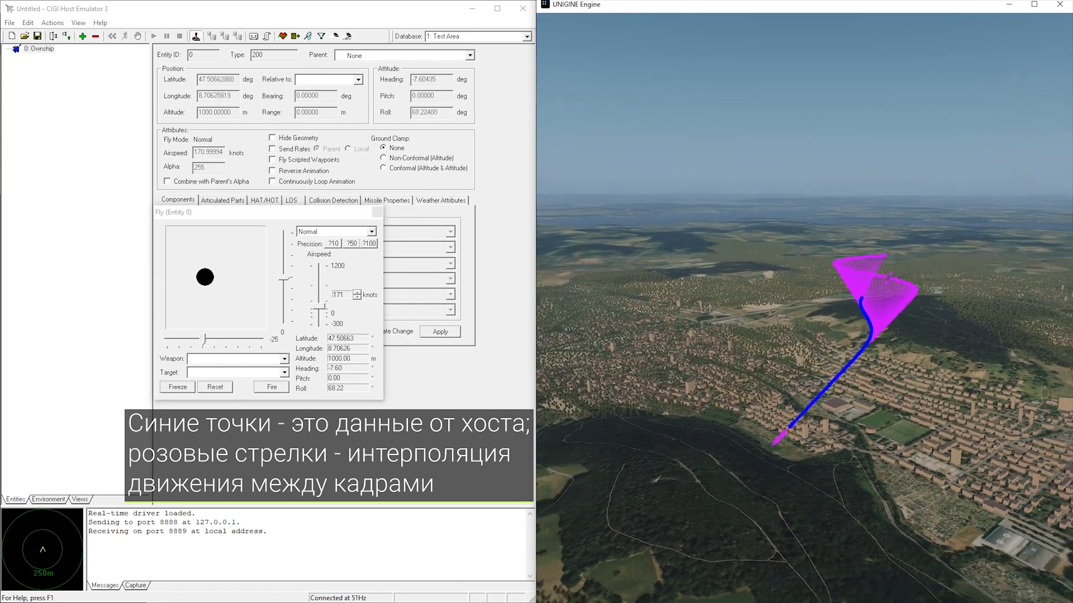
left_click_drag(211, 342, 234, 341)
left_click(695, 309)
key("c")
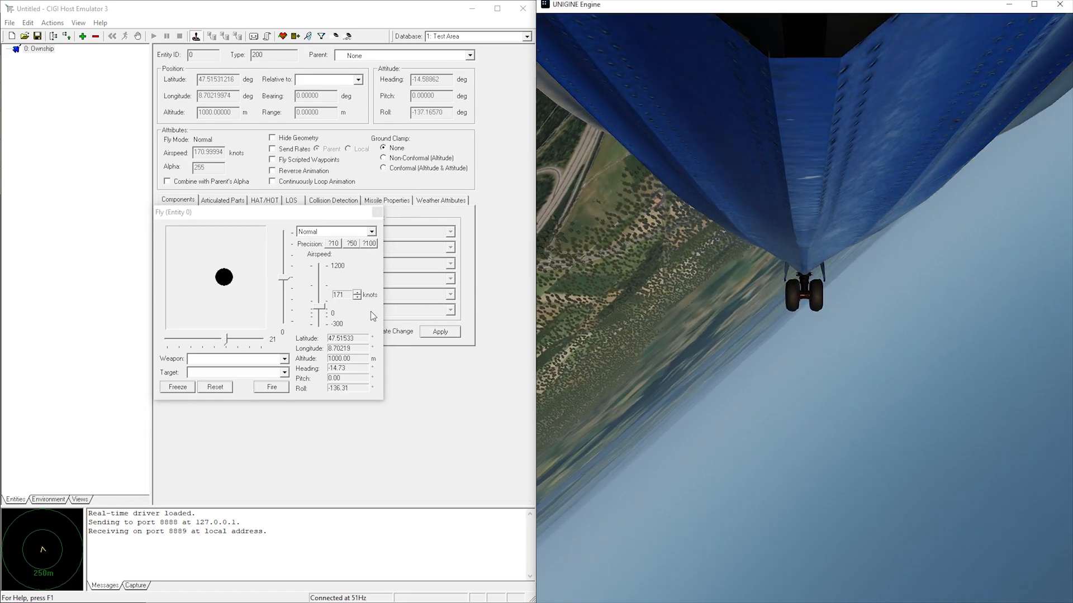
Level the aircraft's roll, reset the flight to its starting position and close the flight controls
left_click_drag(227, 339, 217, 340)
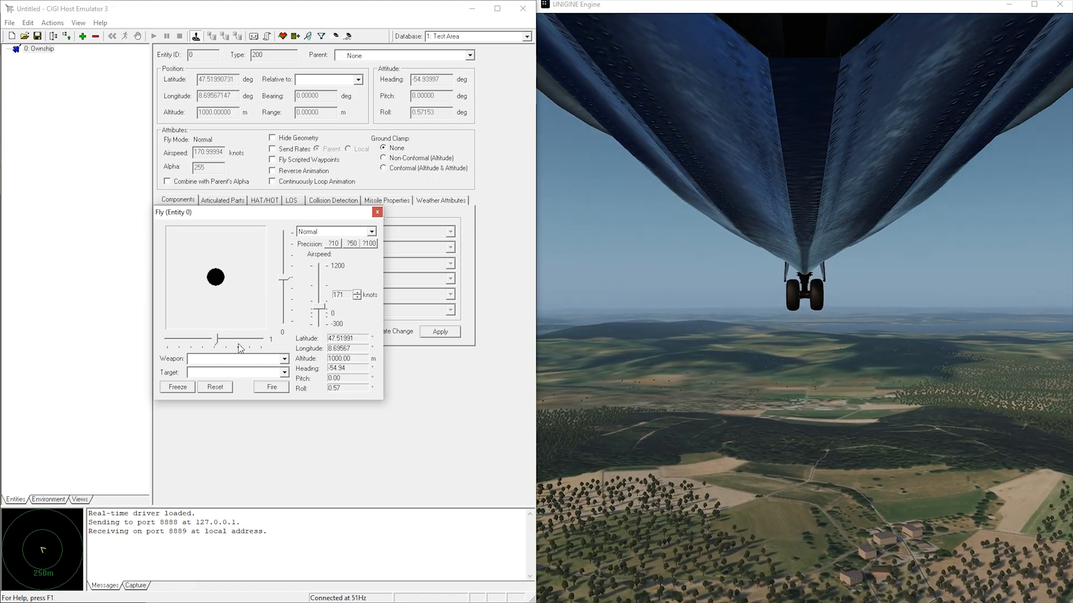
left_click(215, 387)
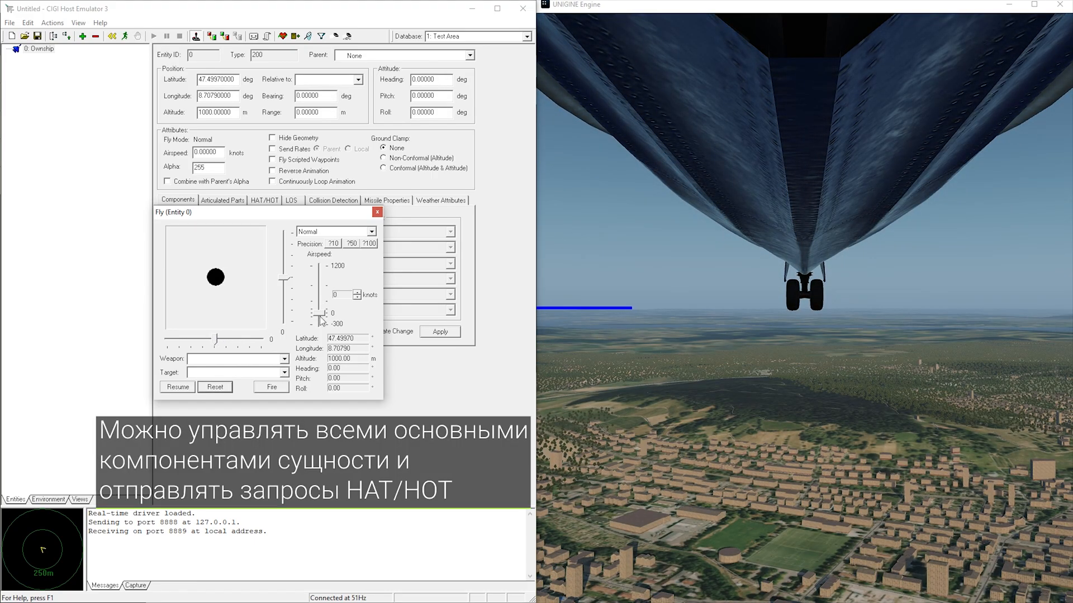
left_click(378, 213)
Offset the OTW view group's camera by -50 m in X and -10 m in Z from the Ownship
left_click(82, 500)
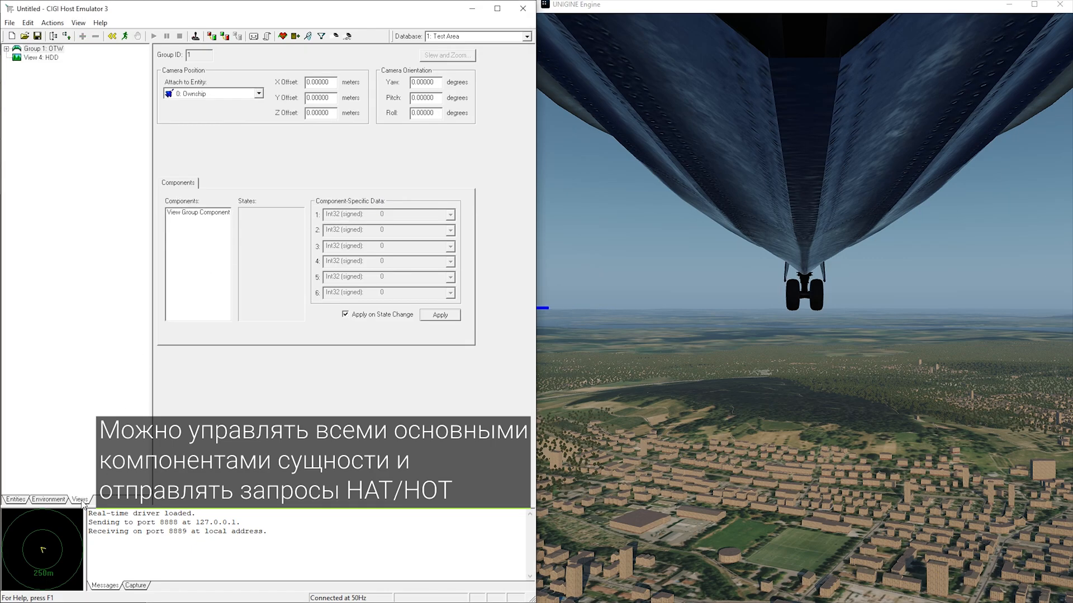
type("-5")
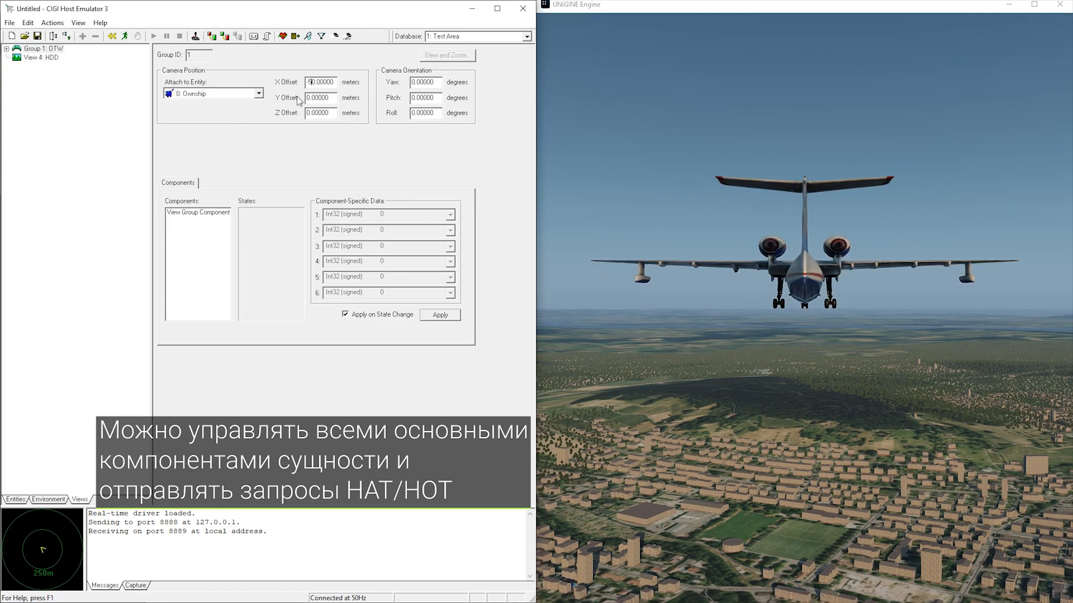
type("-1")
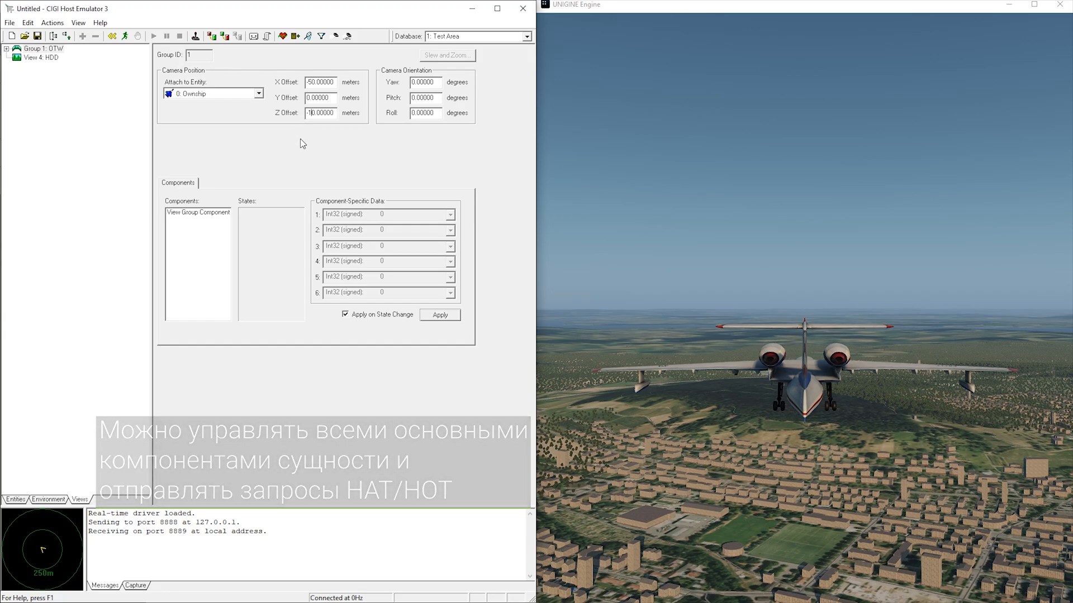
Set all six data values of the Ownship's light_outer component to 1, apply them and inspect the aircraft's lights
left_click(22, 501)
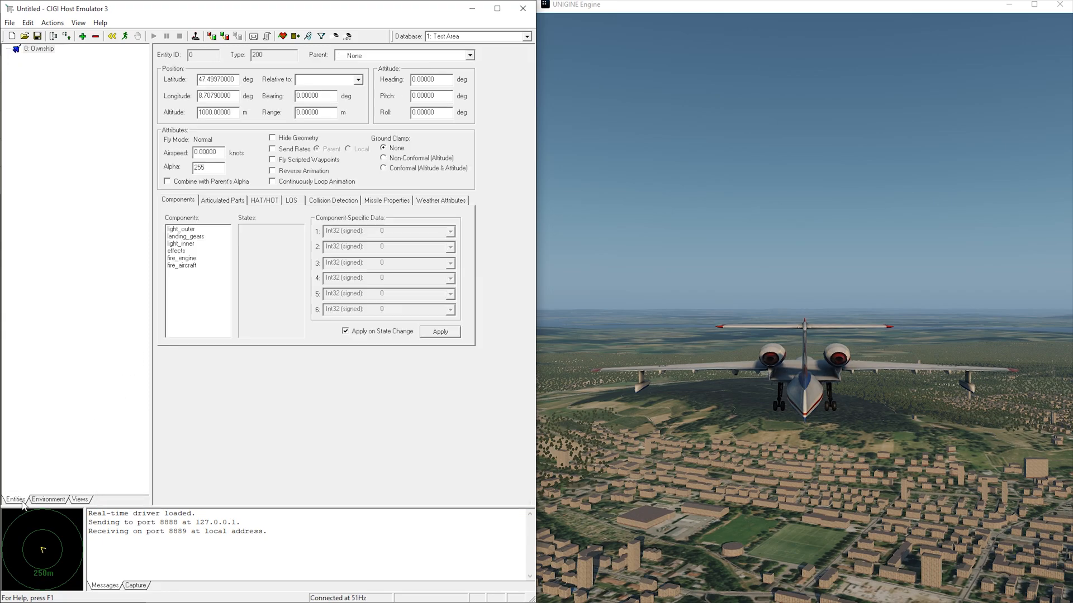
left_click(190, 229)
type("1")
left_click(407, 264)
type("1")
left_click(409, 281)
type("1")
left_click(409, 296)
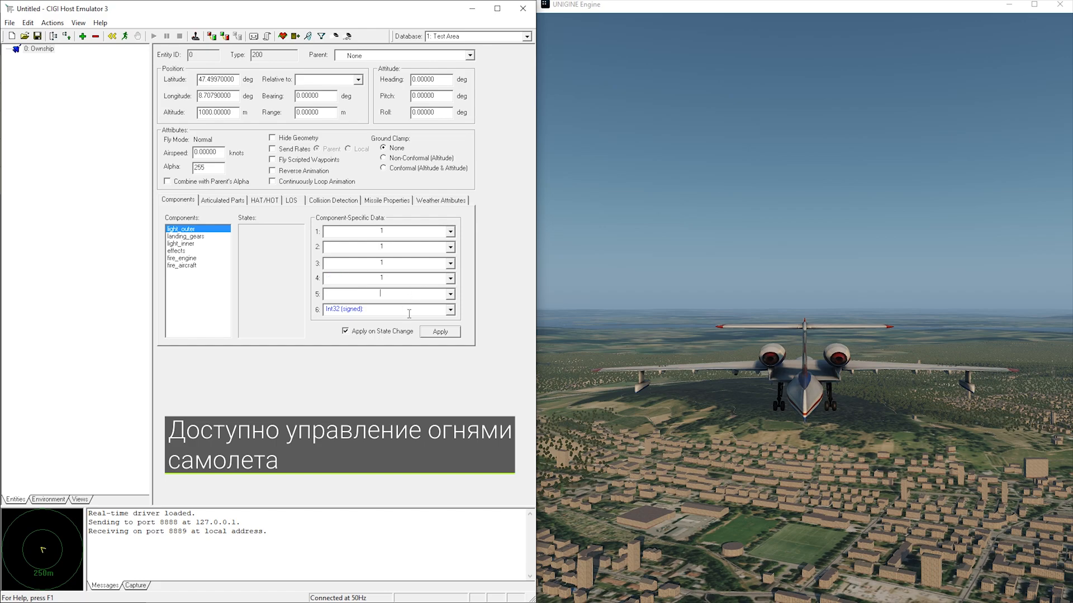
left_click(687, 358)
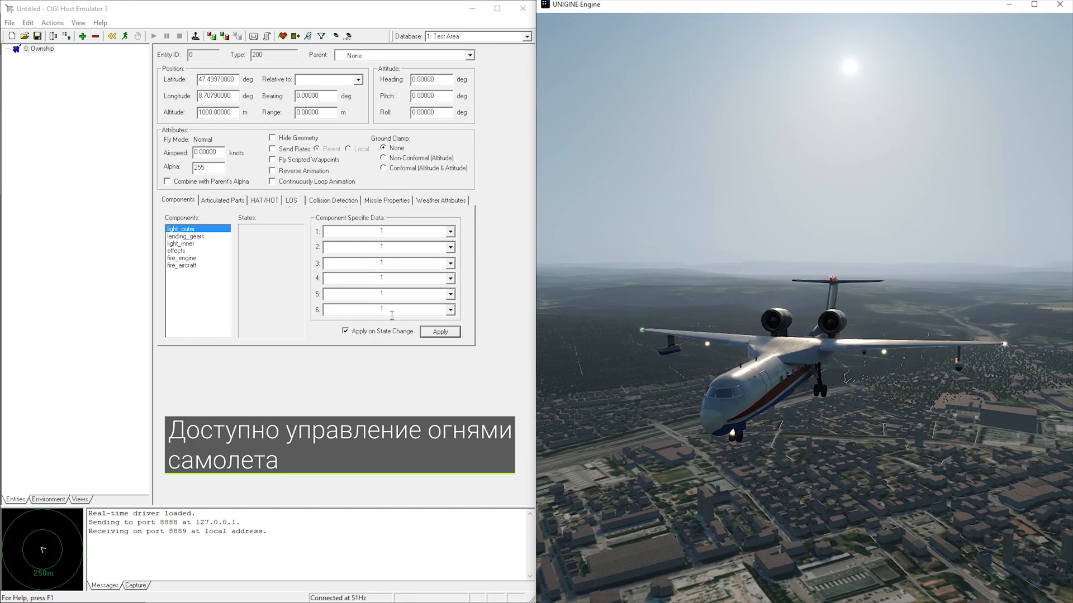
Set the fifth and sixth light_outer data values to 0 and apply the change
left_click(380, 310)
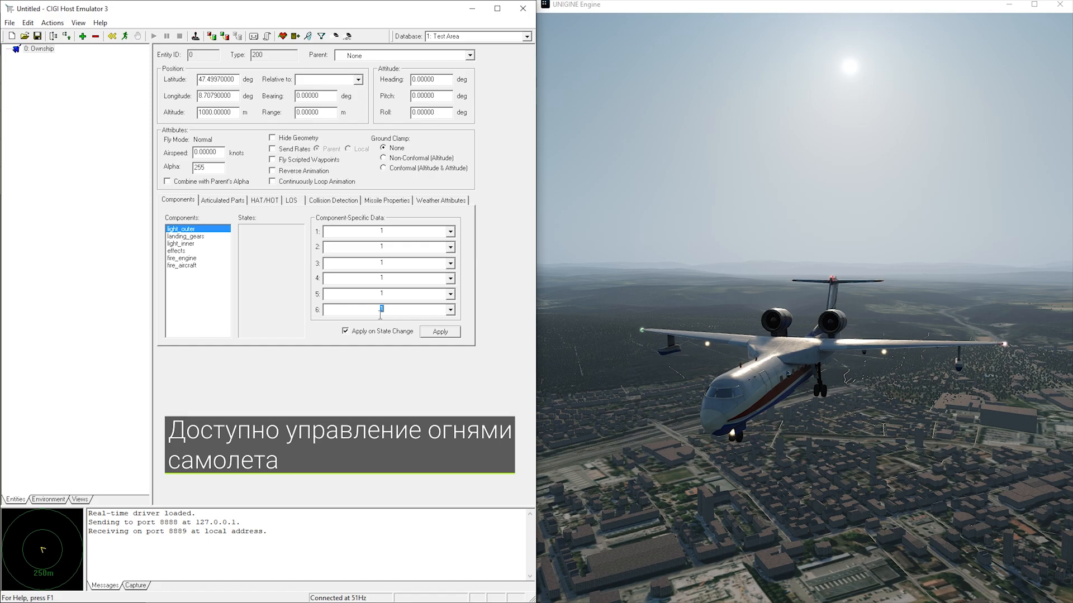
type("0")
left_click(440, 332)
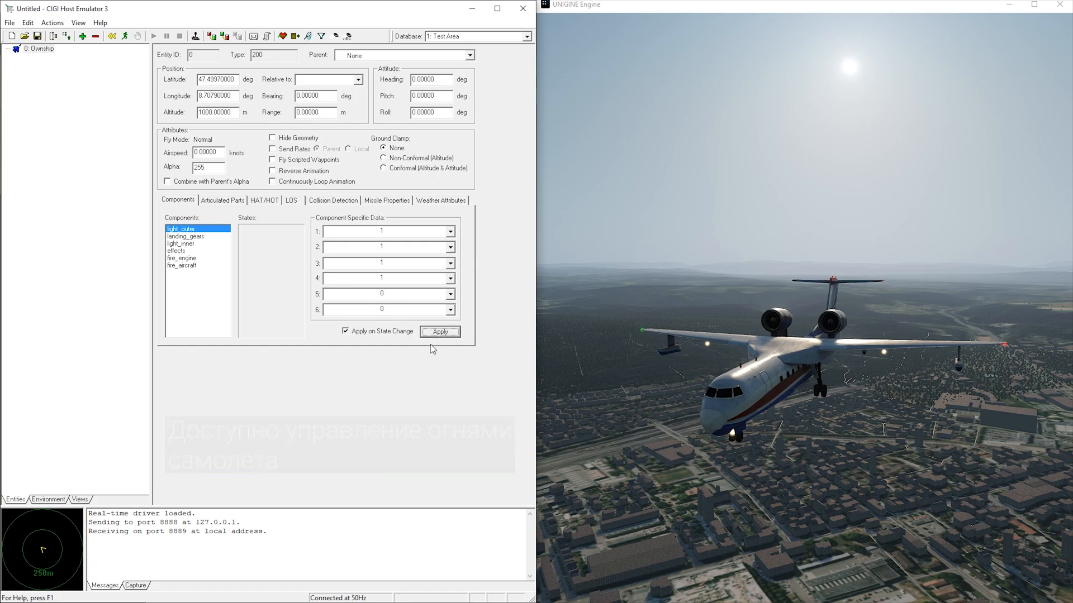
Operate the aircraft's chassis through the landing_gears component, finish with its first data value at 0, and inspect the aircraft
left_click(674, 363)
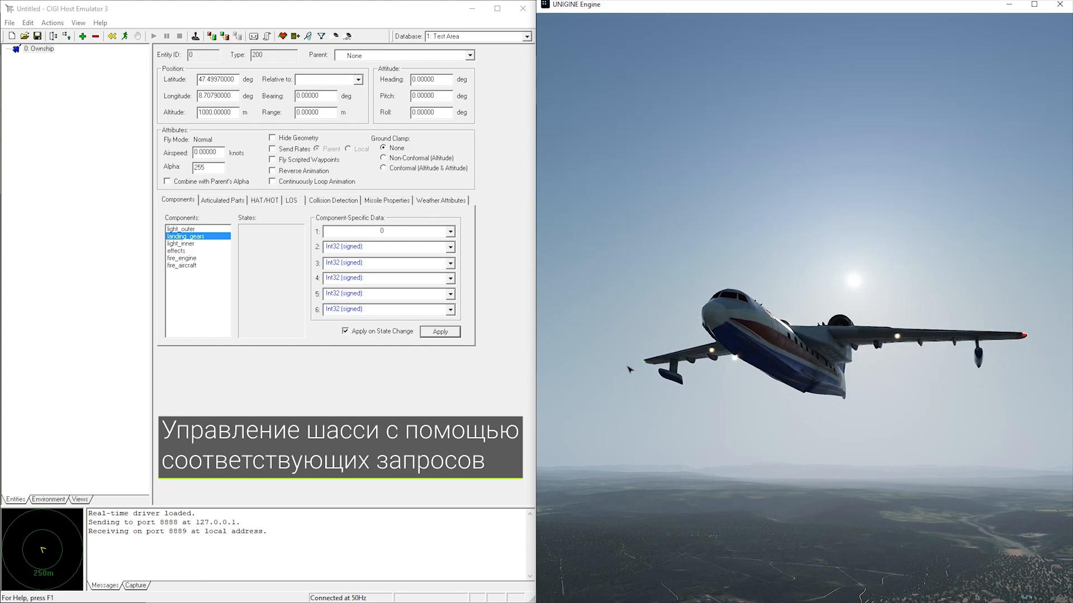
left_click(385, 231)
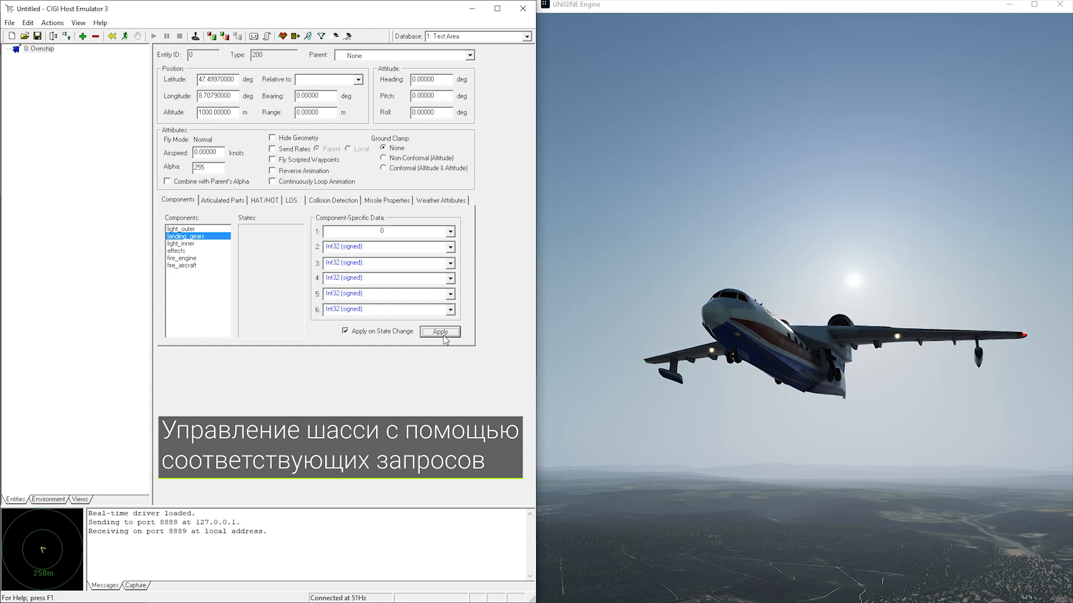
left_click(675, 346)
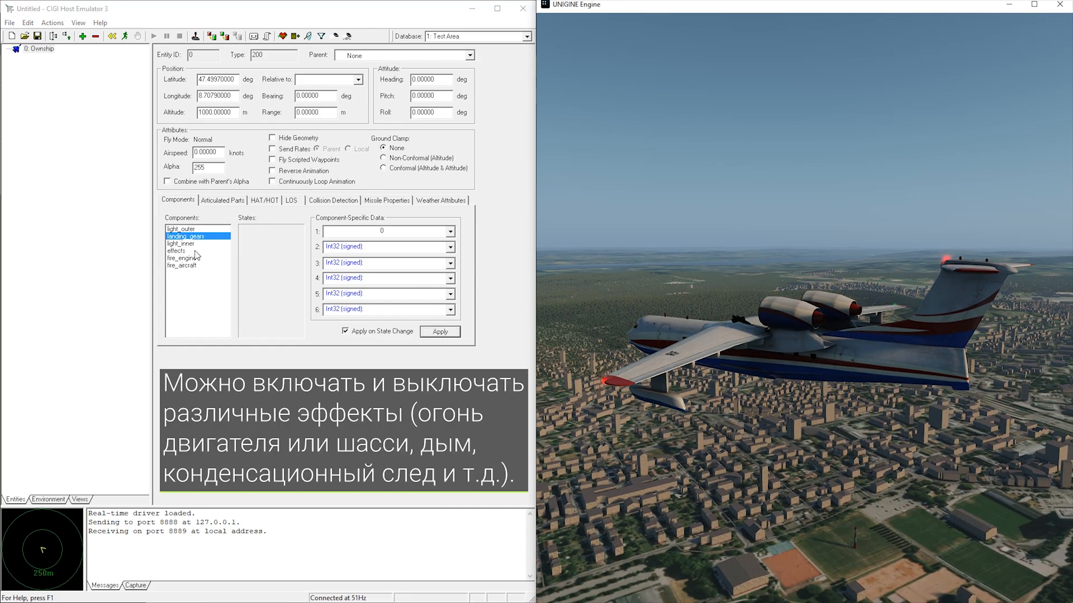
Set both data values of the Ownship's fire_engine component to 0, apply them and bring the camera behind the aircraft
left_click(193, 250)
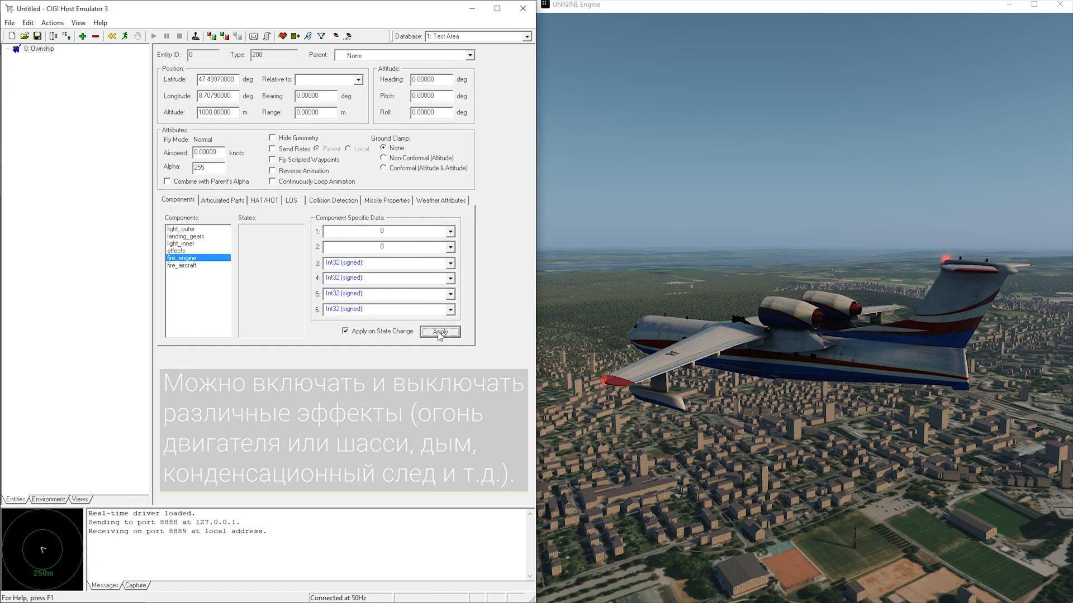
left_click(719, 354)
left_click_drag(718, 352, 713, 350)
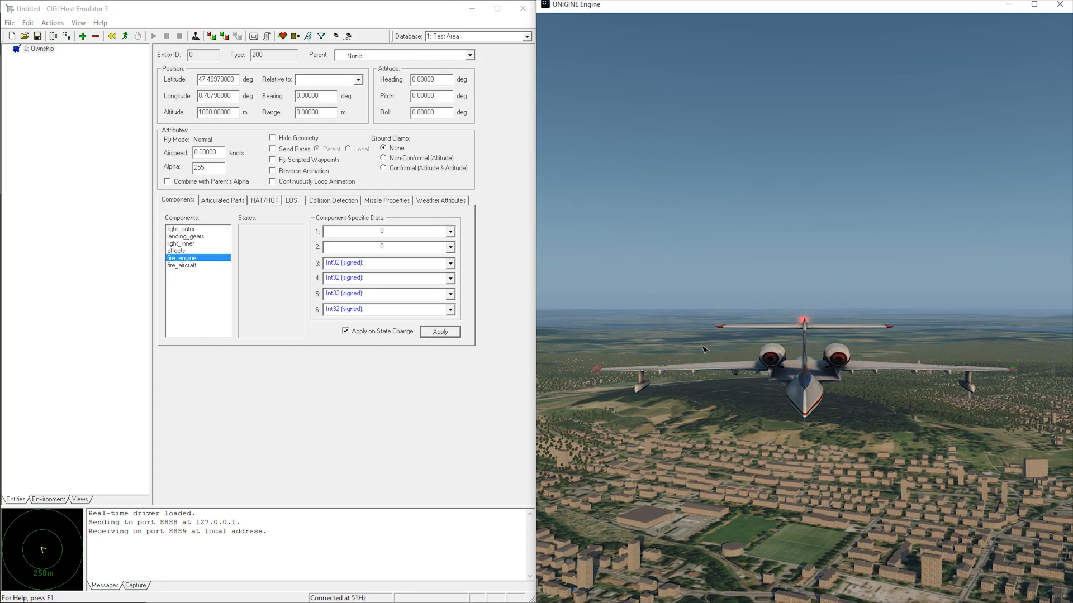
Enable weather for the Cloud Layer 1 global weather layer in the environment settings
left_click(49, 499)
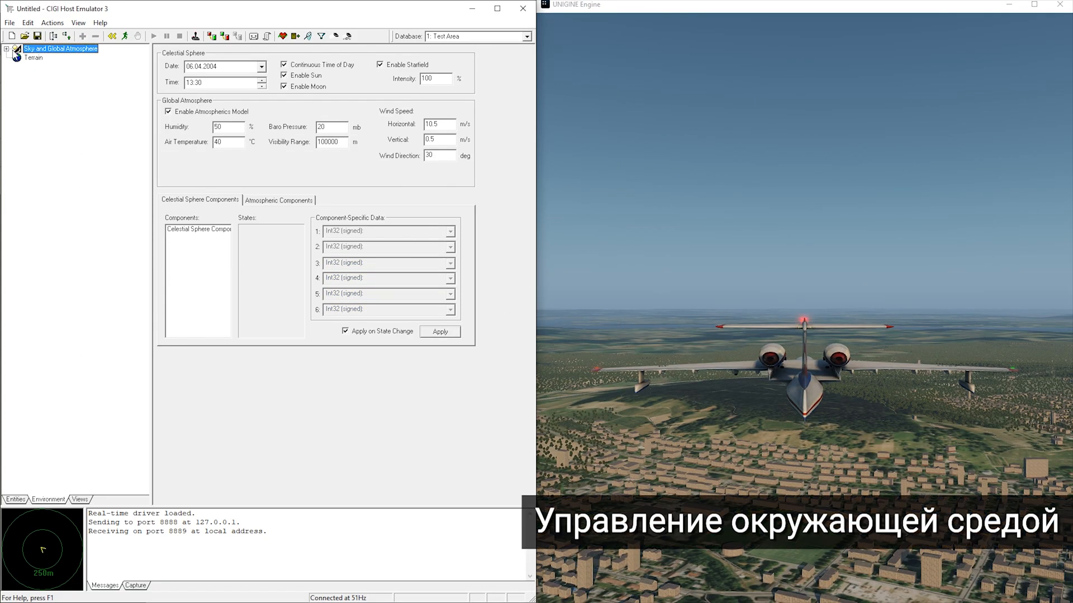
left_click(6, 49)
left_click(108, 94)
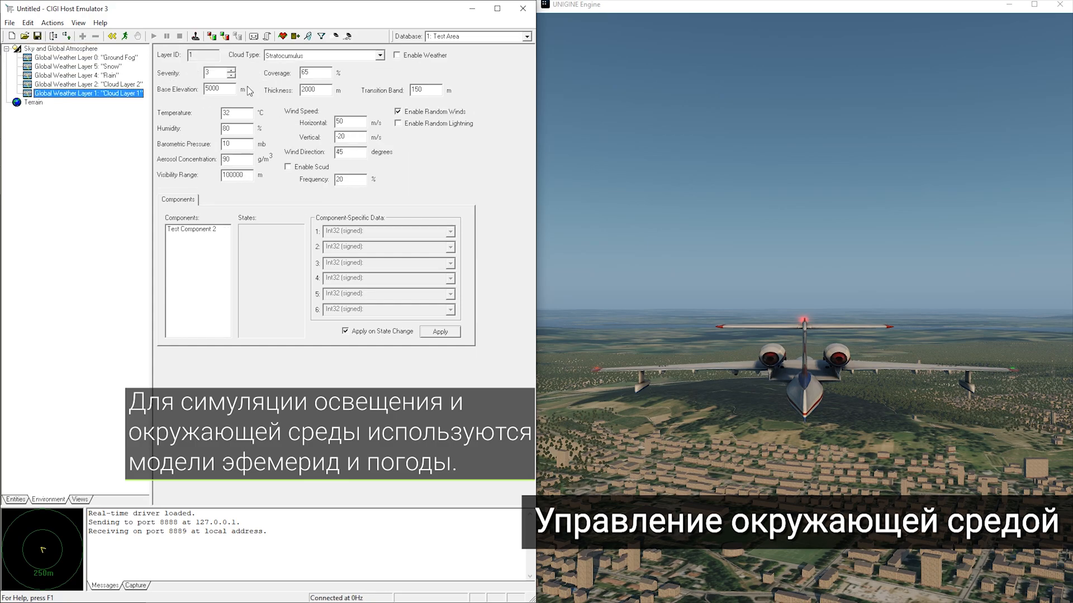
left_click(404, 56)
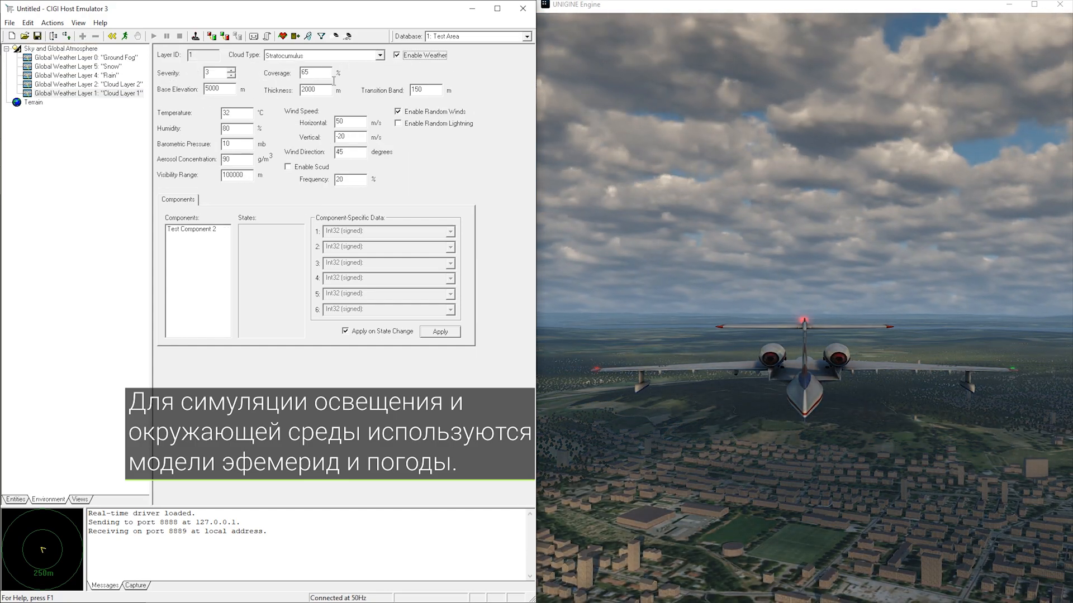
Try a coverage of 15% on Cloud Layer 1 and restore it to 65%
double_click(306, 73)
type("15")
double_click(305, 73)
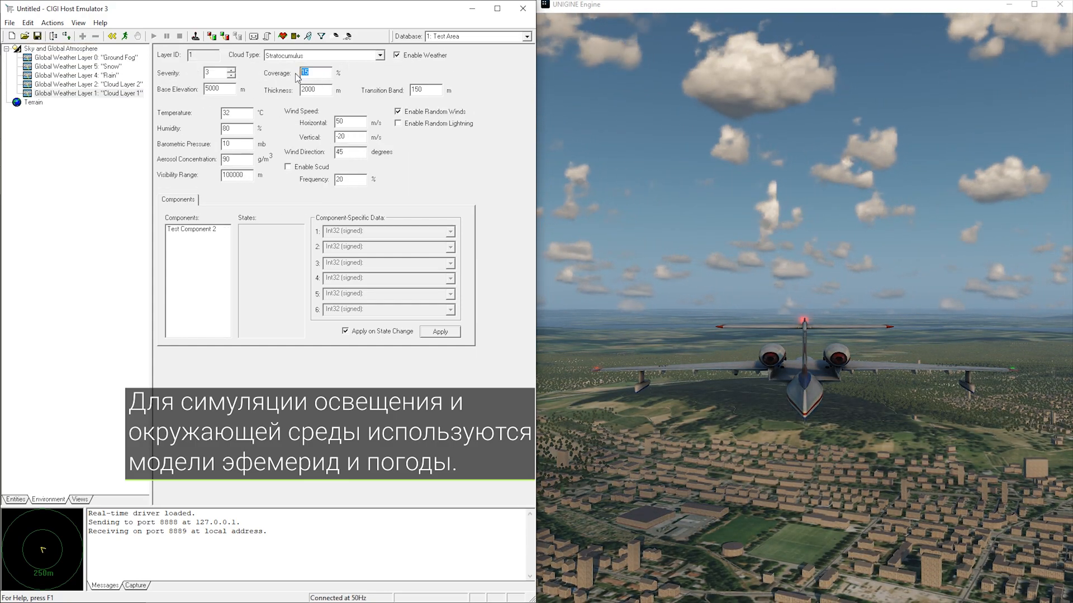
type("65")
Browse Cloud Layer 1's cloud types and give Cloud Layer 2 a 3000 m base elevation, -20 m/s horizontal and 10 m/s vertical wind
left_click(380, 55)
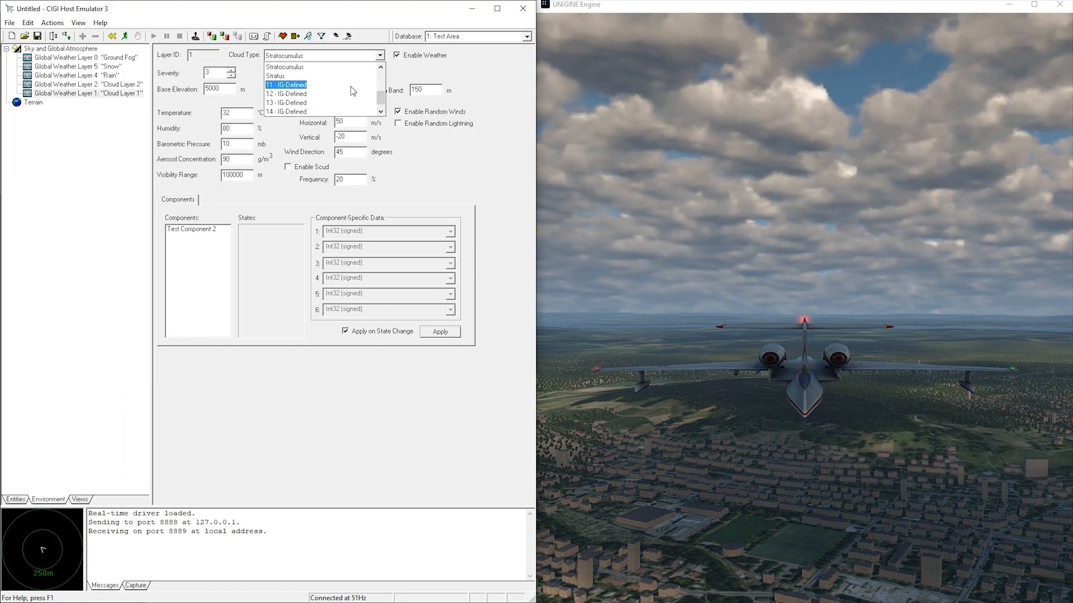
left_click(288, 89)
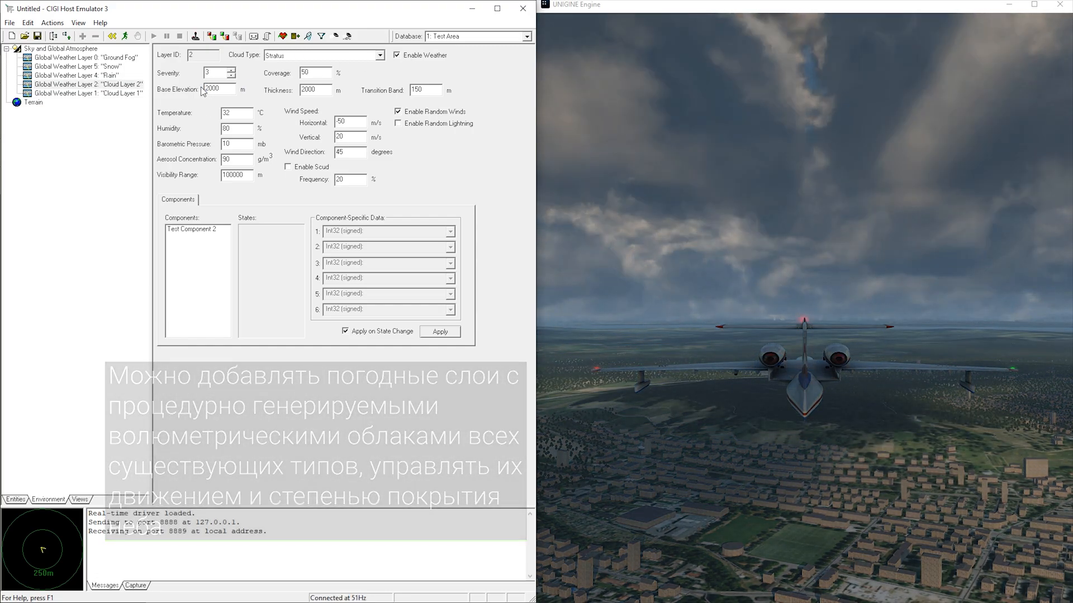
type("2")
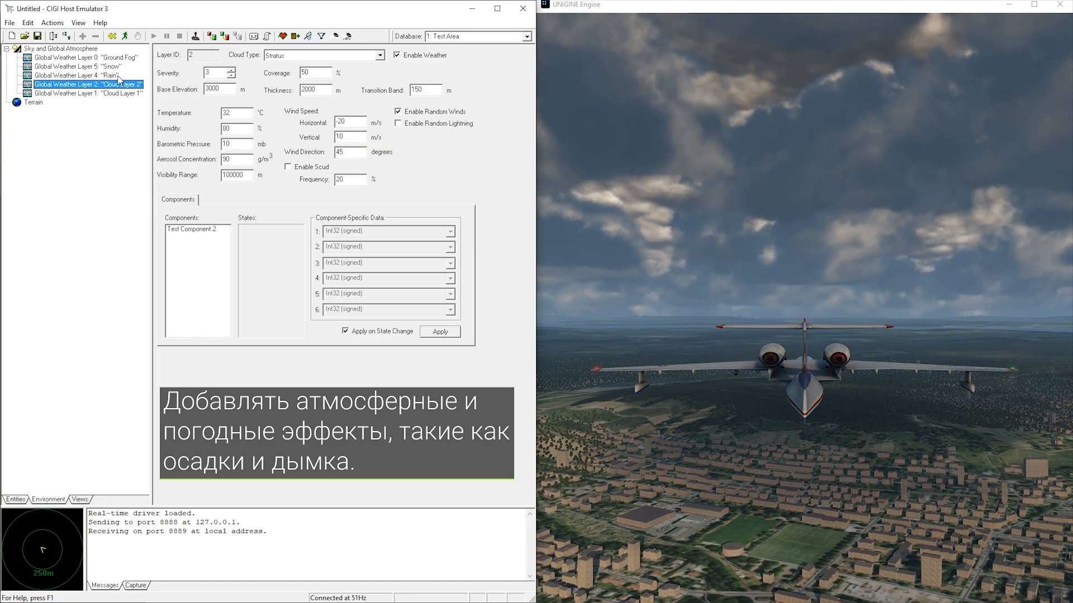
Enable the Rain layer with 90% coverage and -15 m/s horizontal, 10 m/s vertical wind at 30 degrees, with global visibility at 10000 m
left_click(118, 76)
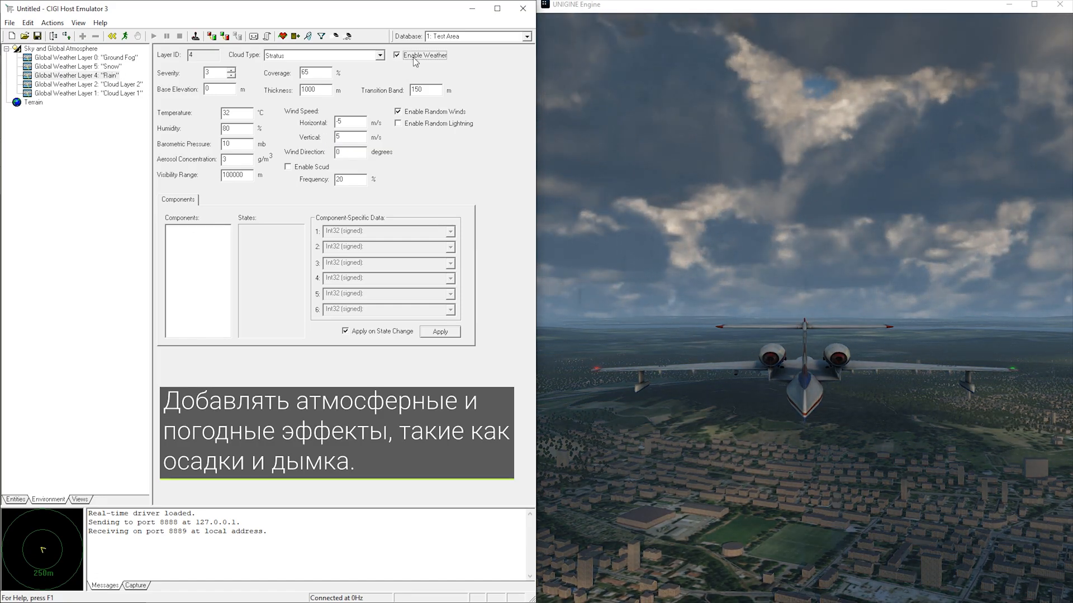
left_click(315, 75)
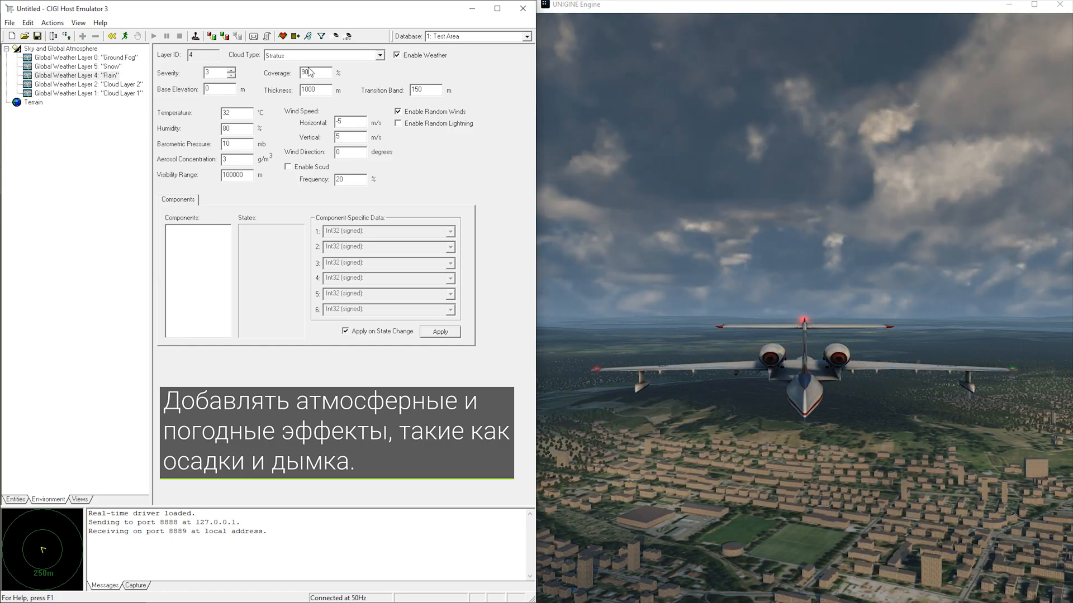
left_click(60, 48)
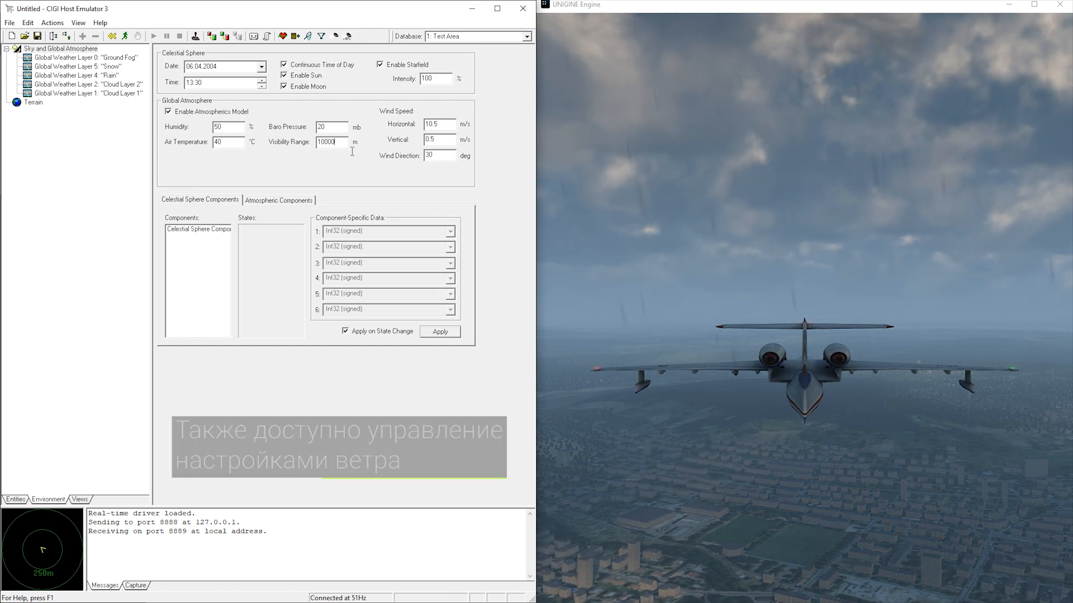
left_click(113, 76)
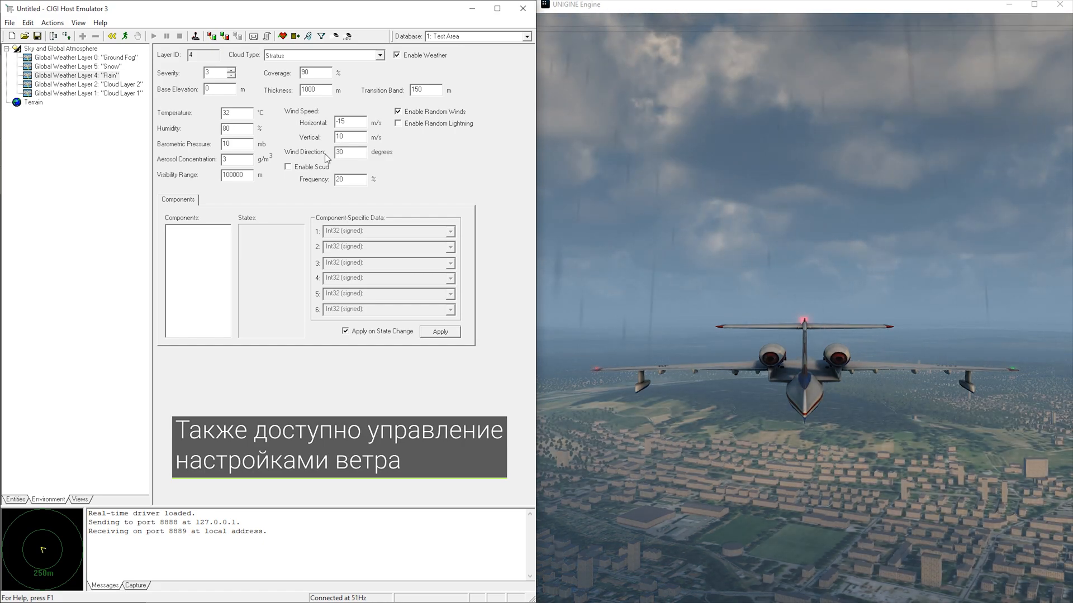
Enable the Snow weather layer and raise its coverage to 90%
type("65")
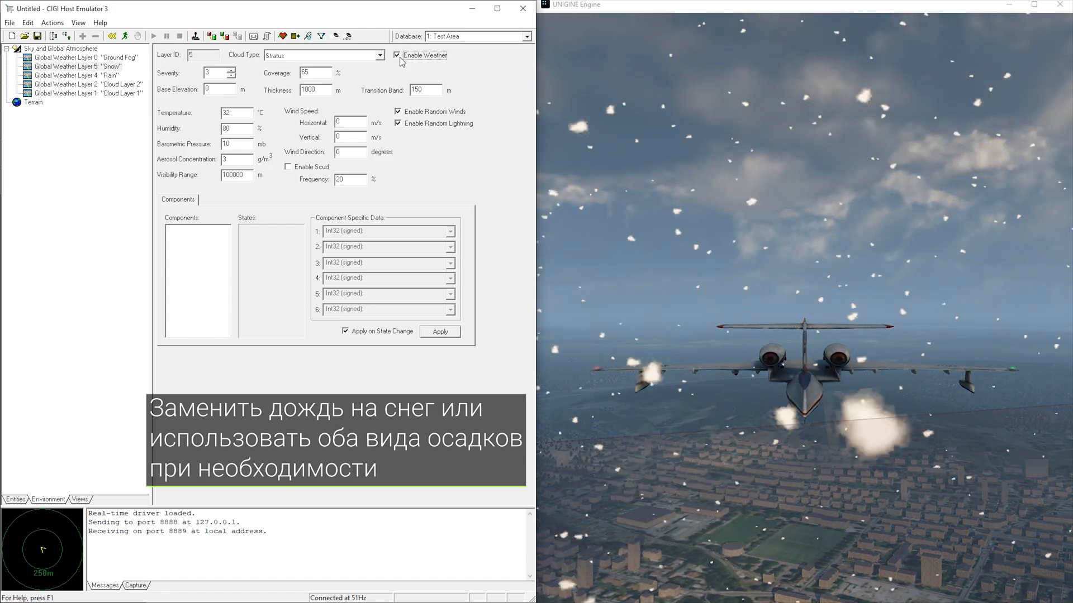
left_click_drag(316, 72, 290, 70)
type("20")
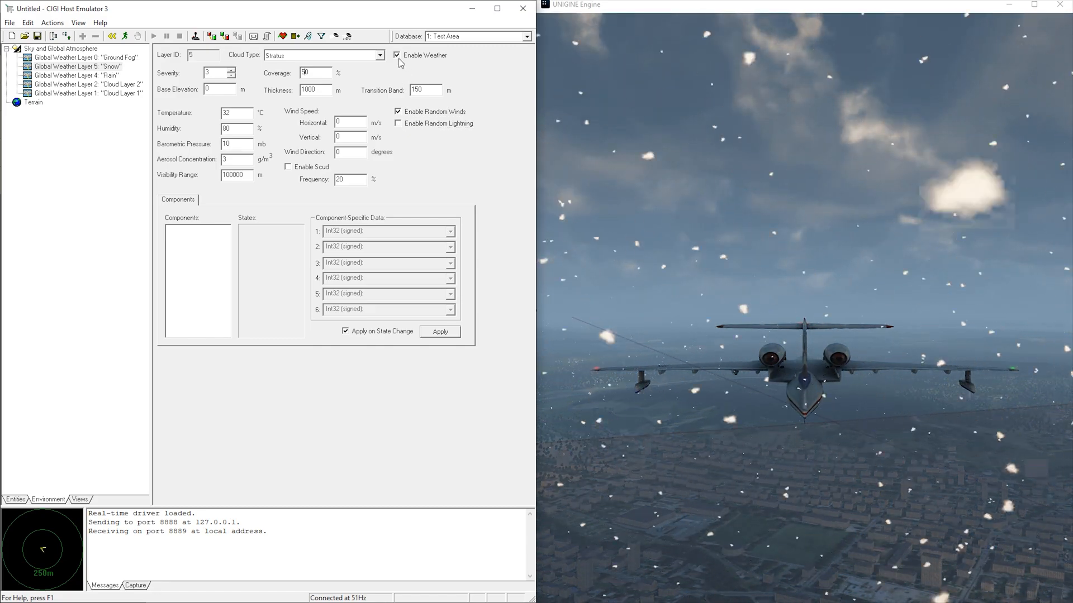
Set the global atmosphere's visibility range to 5000 m and inspect the haze around the aircraft
left_click(94, 50)
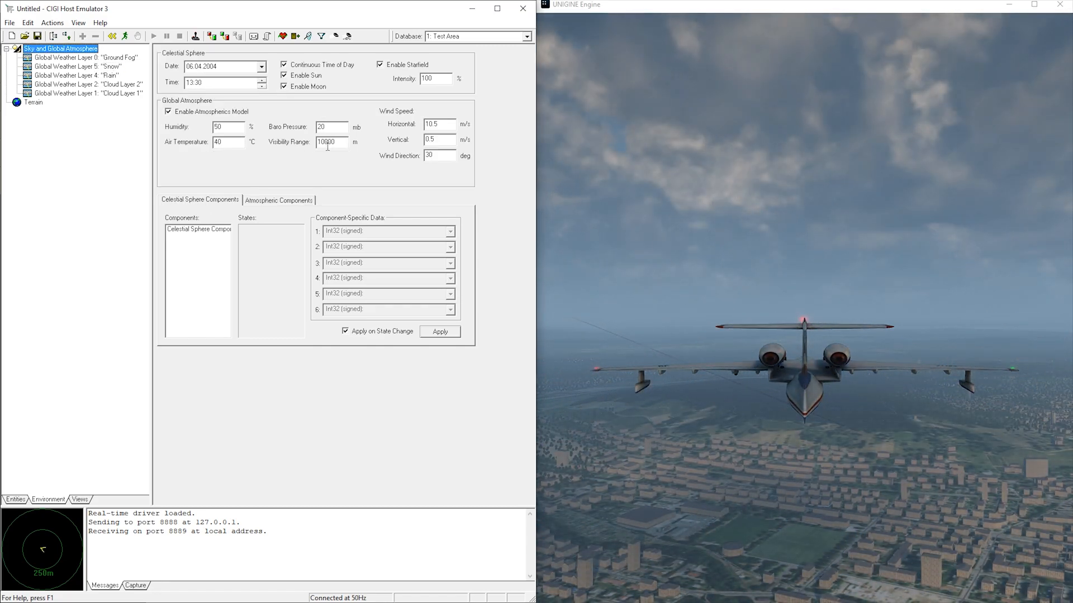
double_click(328, 142)
type("5000")
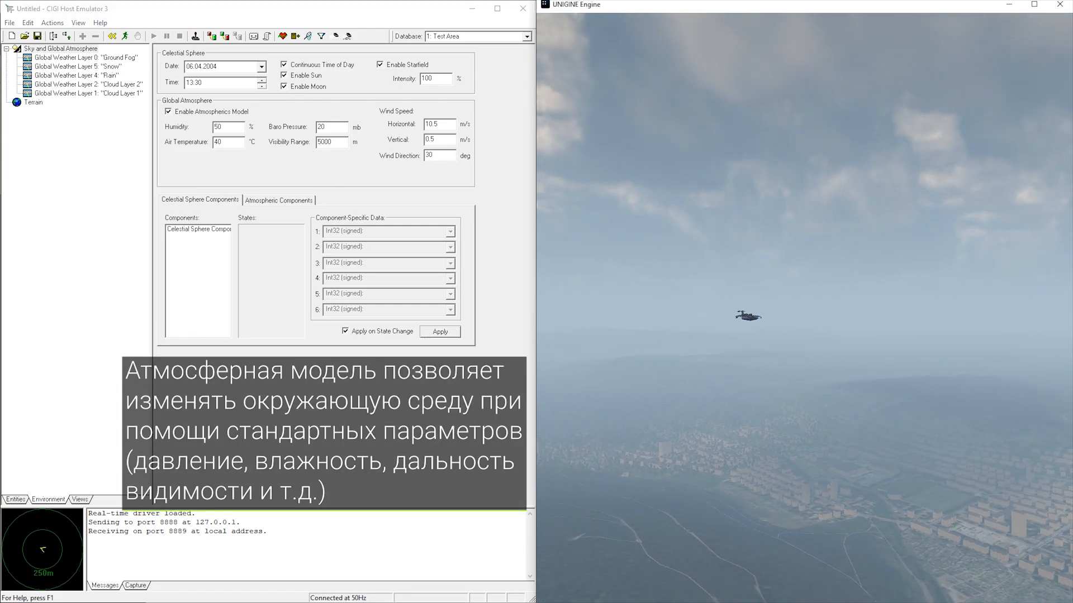
left_click(328, 147)
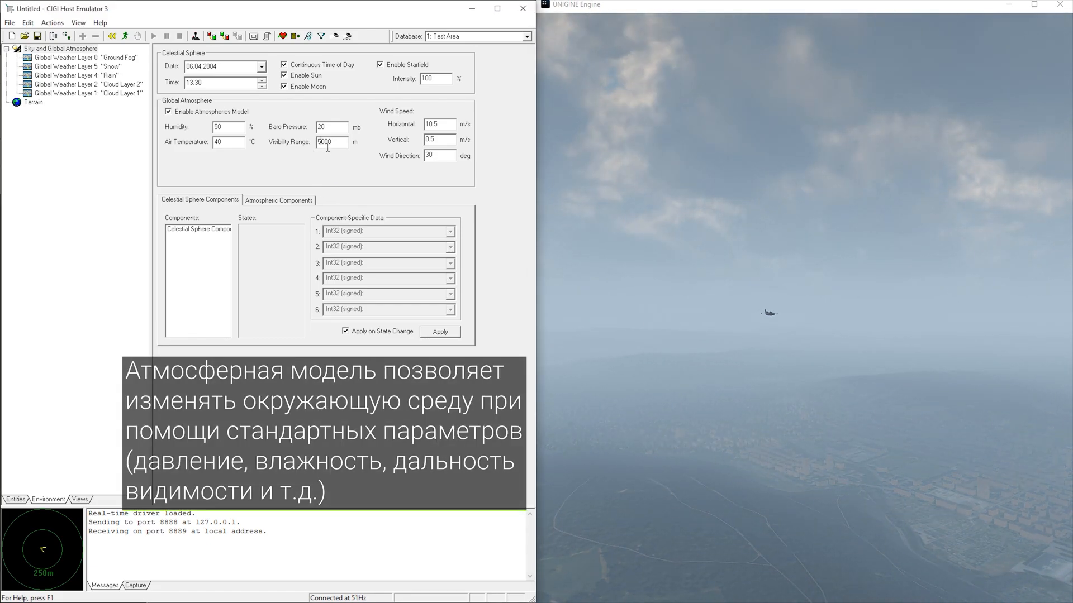
type("1000.00000")
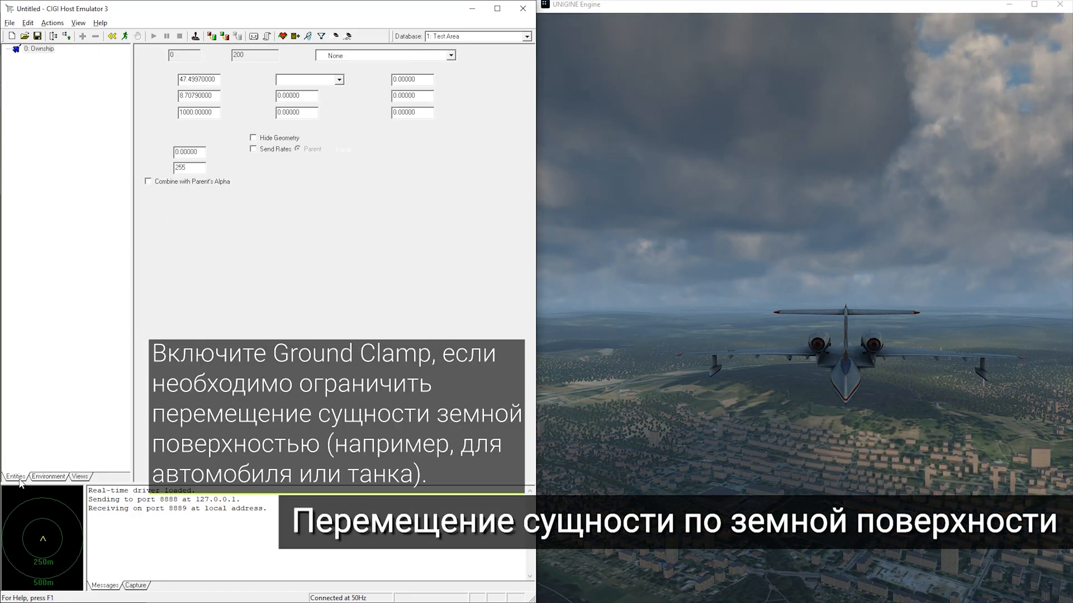
Set the Ownship's ground clamp to Non-Conformal (Altitude) and its altitude to 0 m
left_click(364, 158)
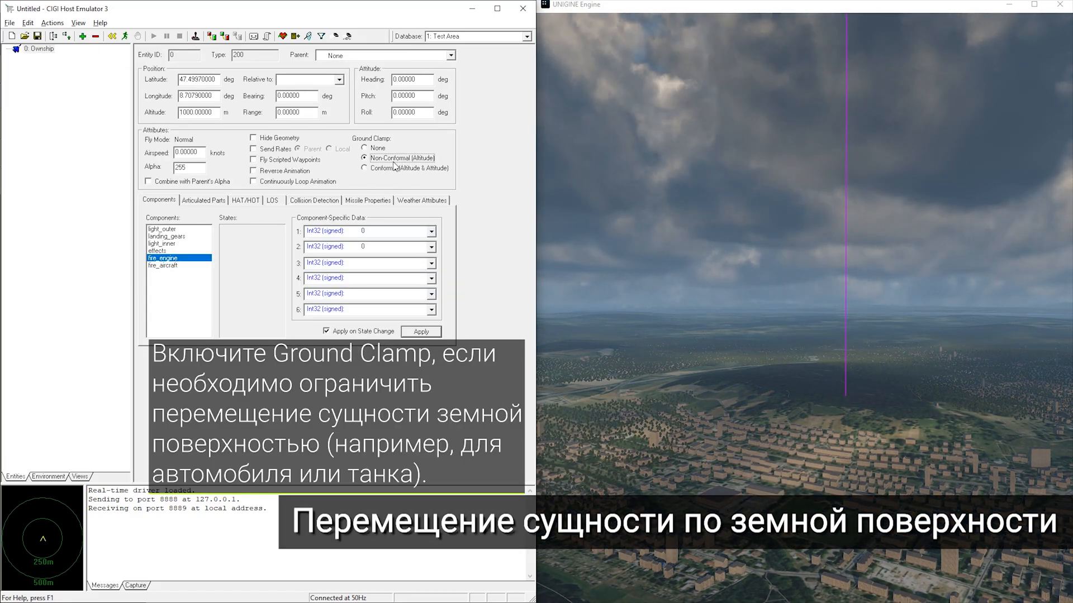
double_click(215, 96)
left_click_drag(217, 112, 153, 112)
type("0")
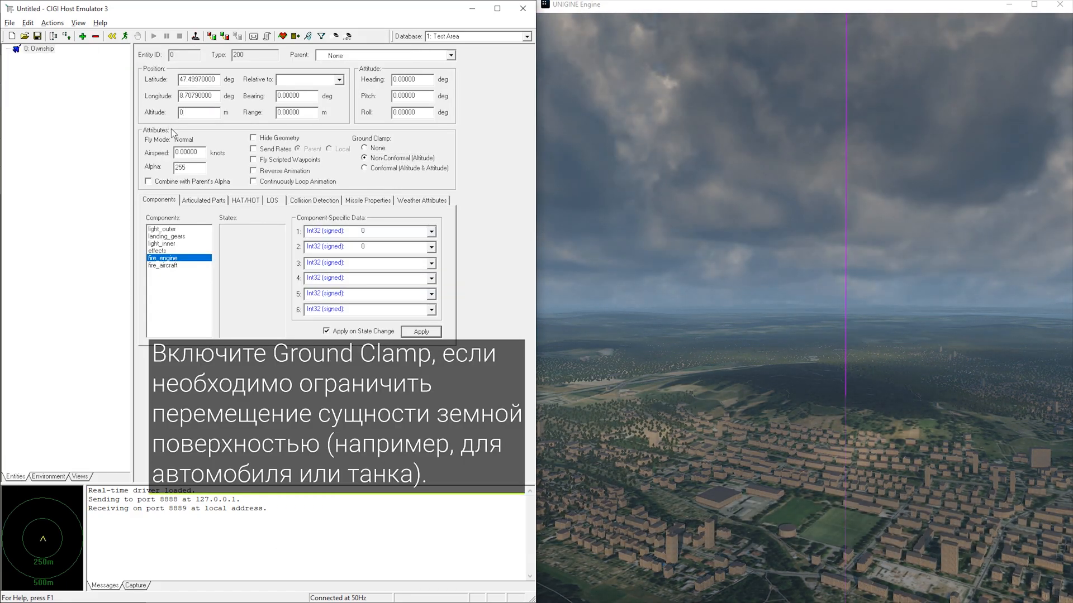
Drive the Ownship forward along the ground at about 143 knots and switch its ground clamp to Conformal (Altitude & Attitude)
left_click(195, 36)
left_click_drag(323, 314, 323, 306)
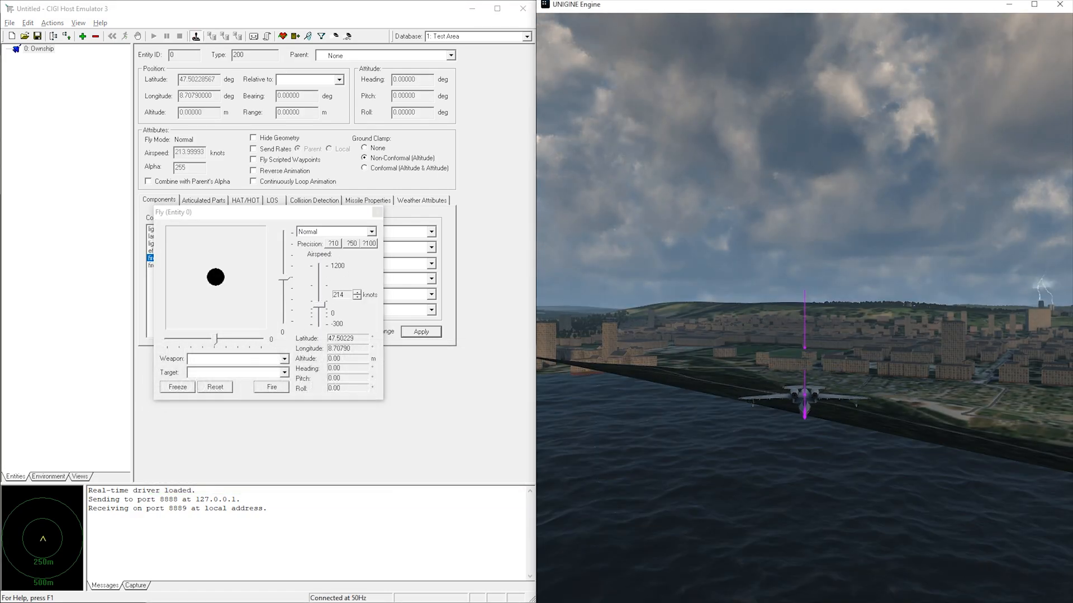
left_click_drag(323, 306, 323, 309)
left_click_drag(286, 216, 245, 235)
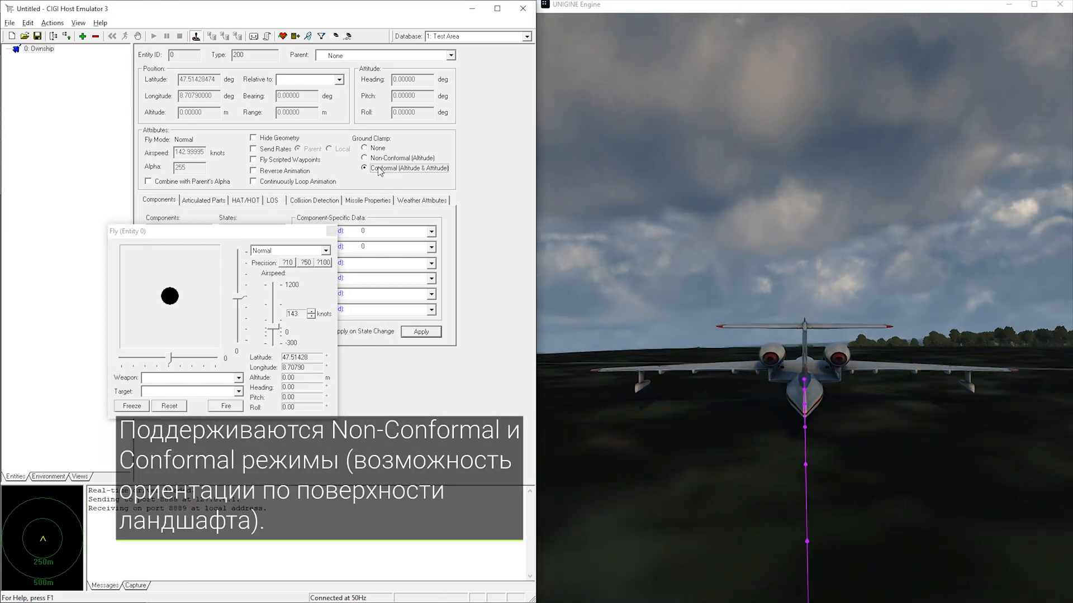
Steer the ground-clamped Ownship through turns over the terrain, slowing to about 71 knots and speeding up to about 114 knots
left_click_drag(166, 358, 151, 358)
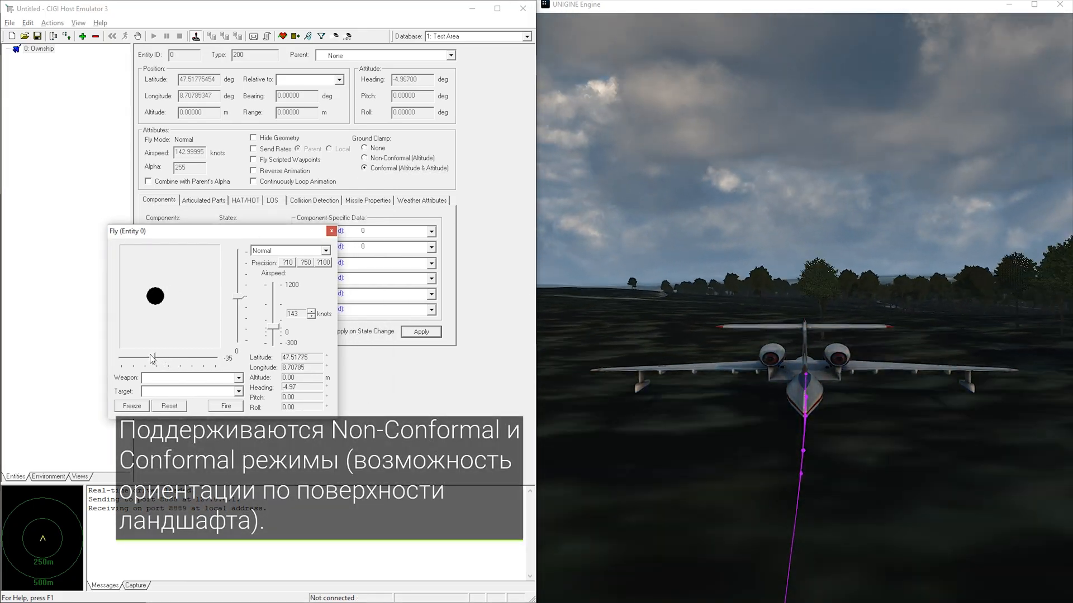
left_click_drag(273, 327, 273, 330)
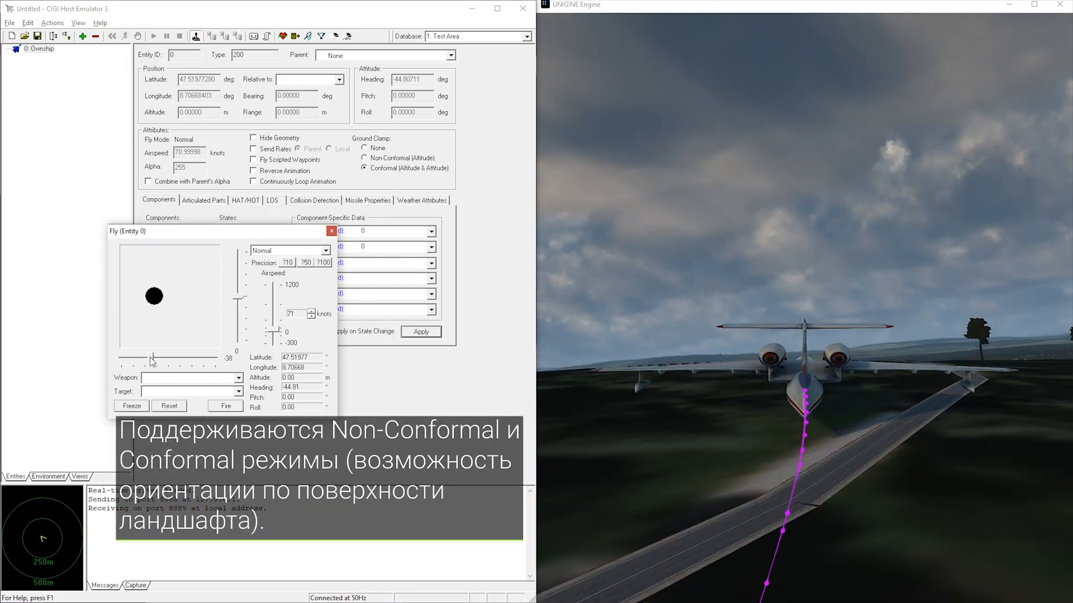
mouse_move(179, 358)
left_mouse_down()
mouse_move(208, 361)
mouse_move(144, 357)
mouse_move(177, 358)
left_mouse_up()
mouse_move(236, 301)
left_mouse_down()
mouse_move(237, 273)
mouse_move(237, 288)
left_mouse_up()
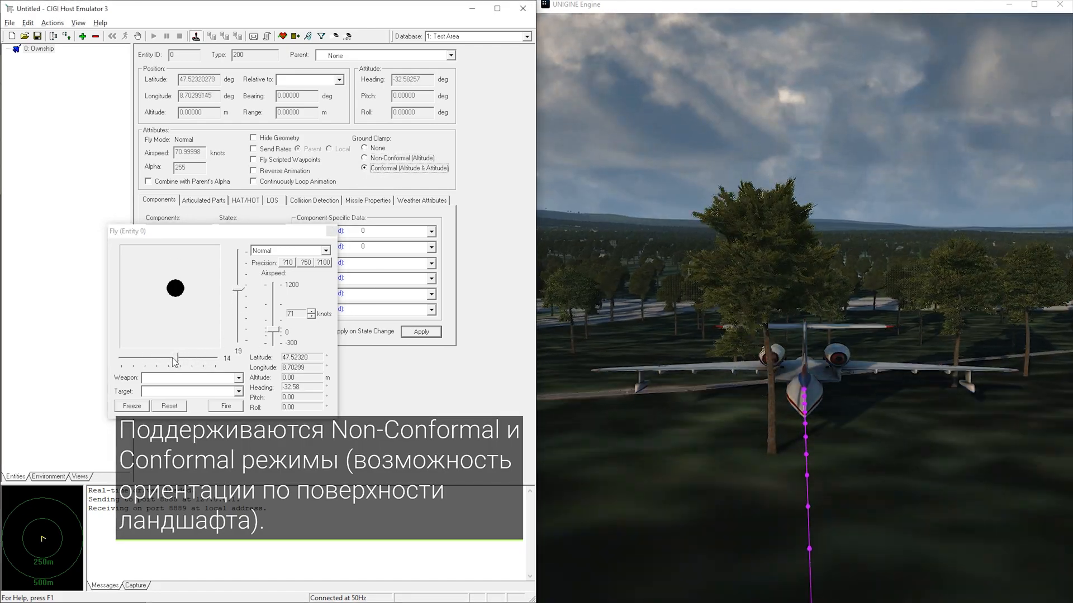
left_click_drag(177, 359, 142, 358)
left_click_drag(273, 330, 274, 328)
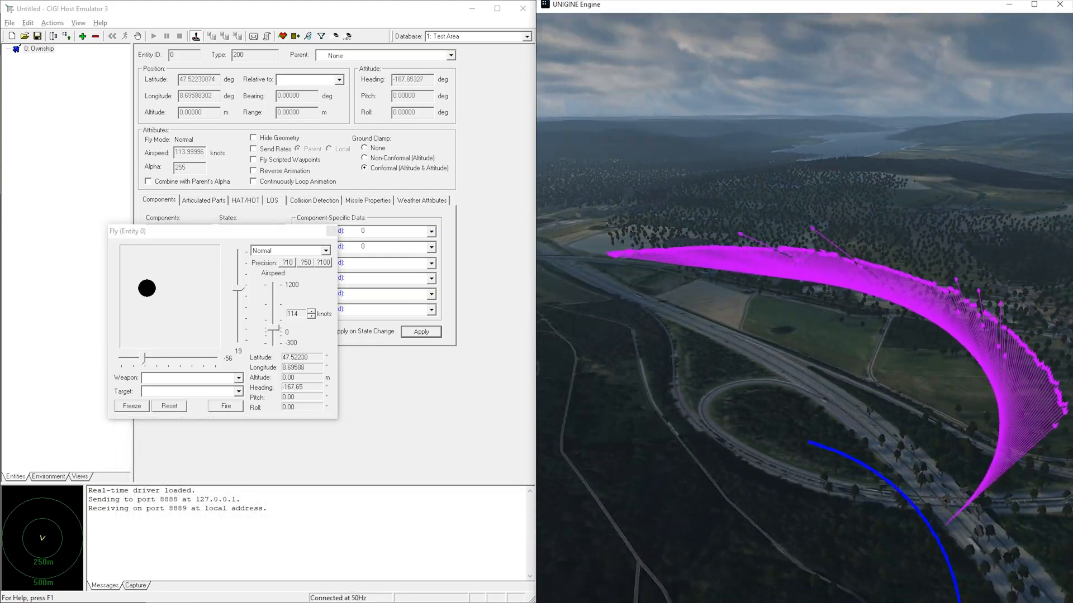
Freeze the Ownship's flight, reset it to its starting position and close the flight controls
left_click(146, 407)
left_click(166, 407)
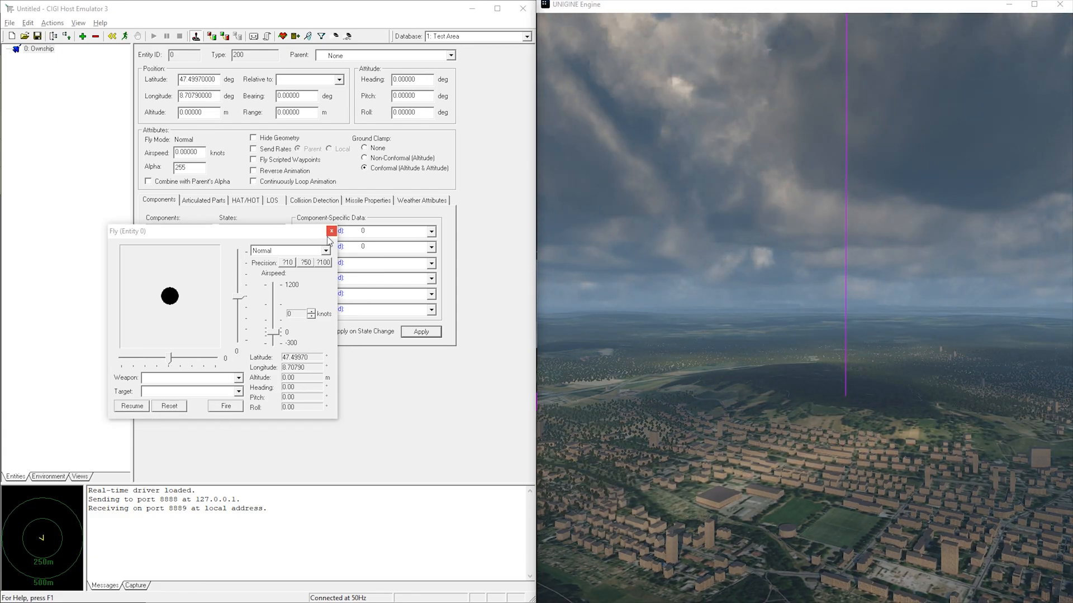
left_click(331, 232)
Set the Ownship's ground clamp to None and its altitude to 1000 m
type("1000")
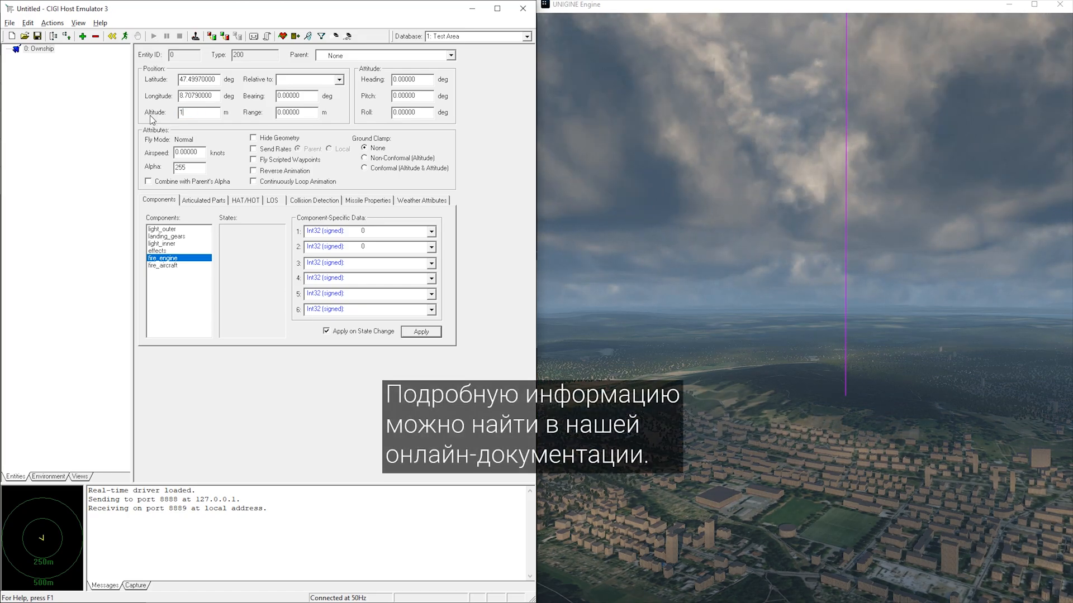
key("Return")
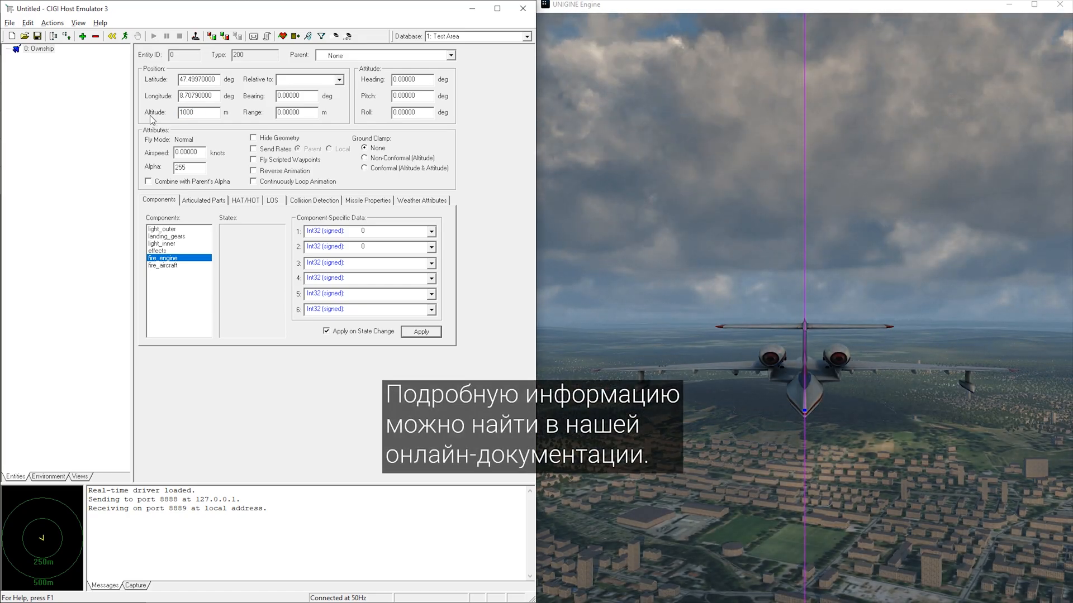